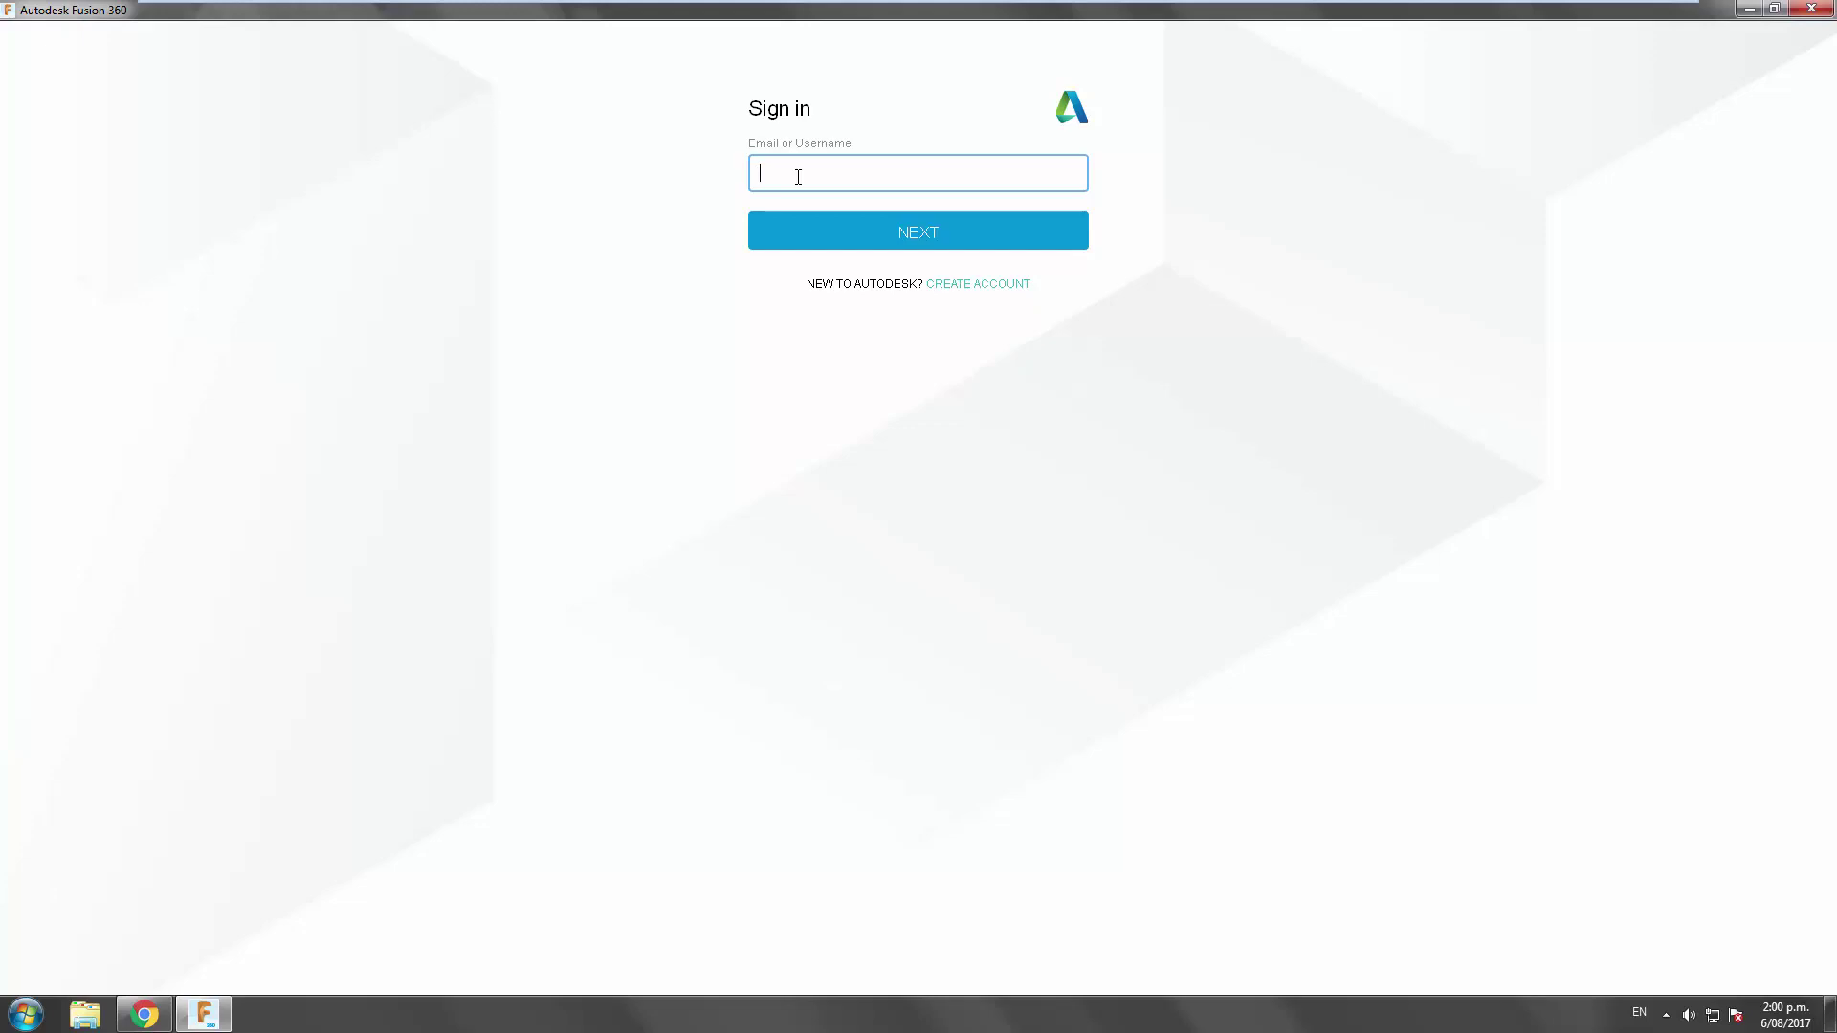
Sign in to the Autodesk account by pasting the account e-mail and entering the password
key("ctrl+v")
left_click(921, 234)
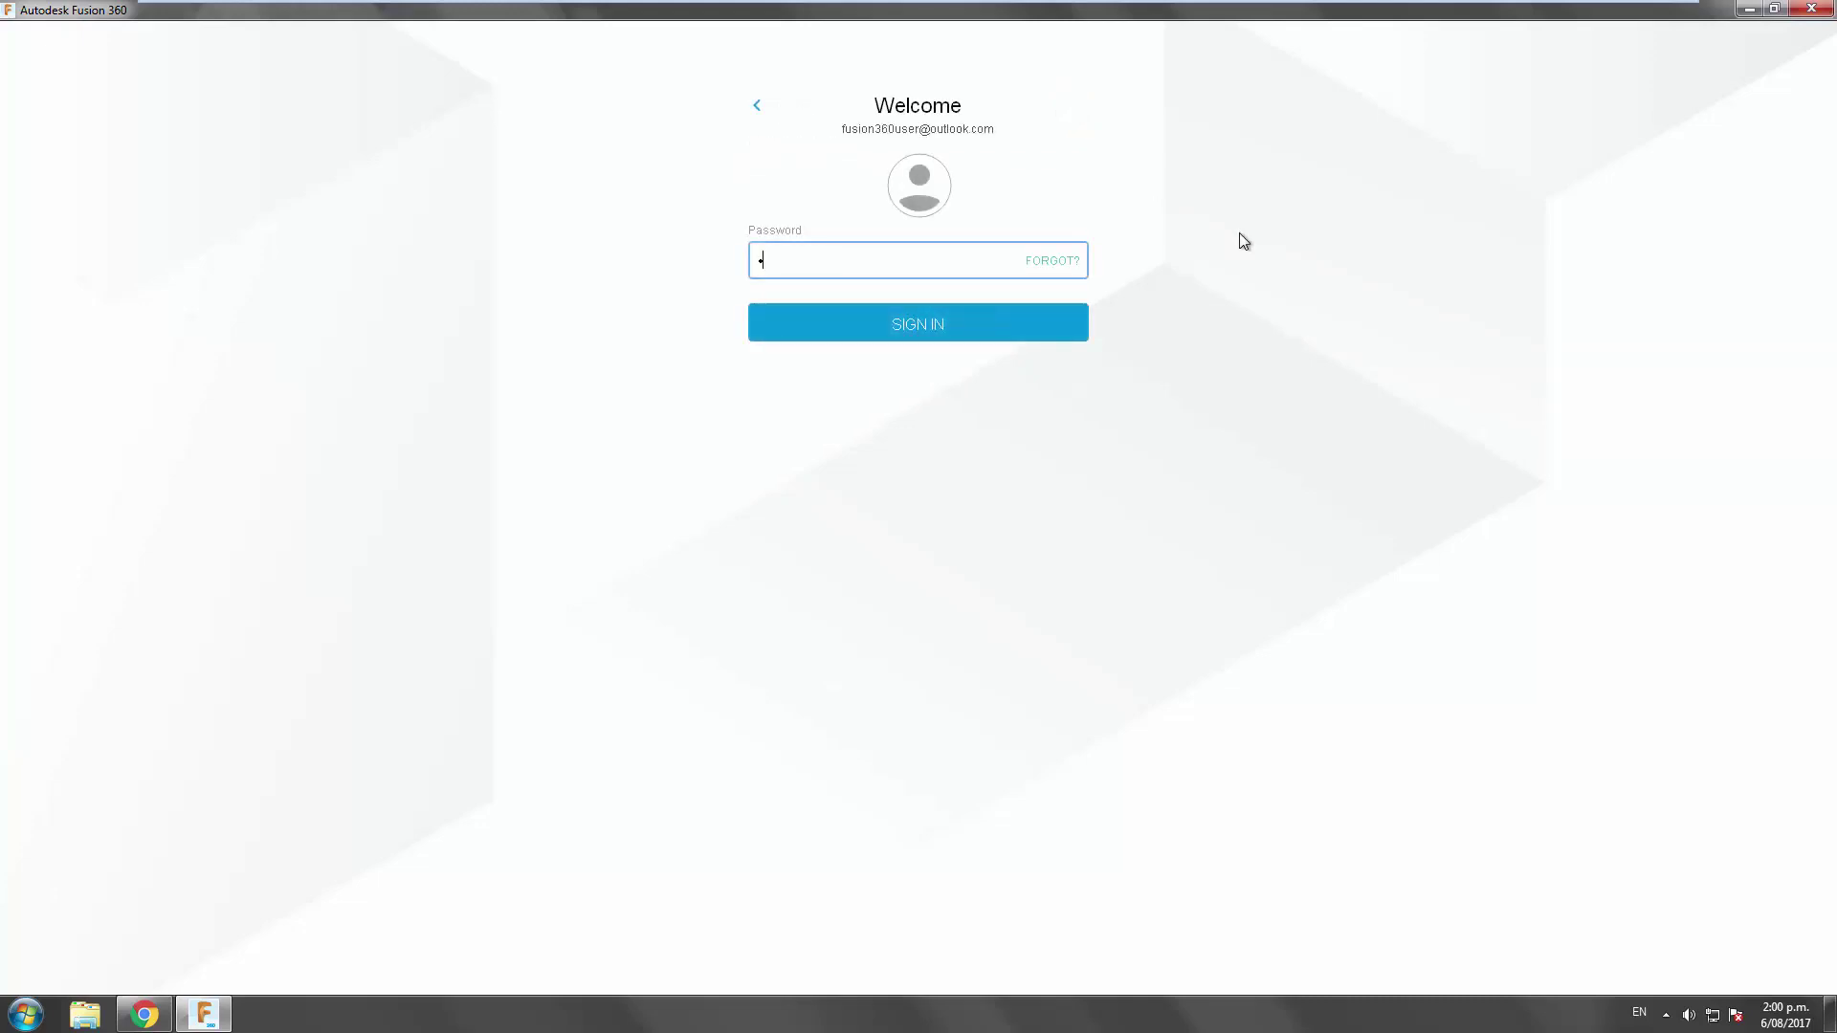
type("••••••••")
key("Return")
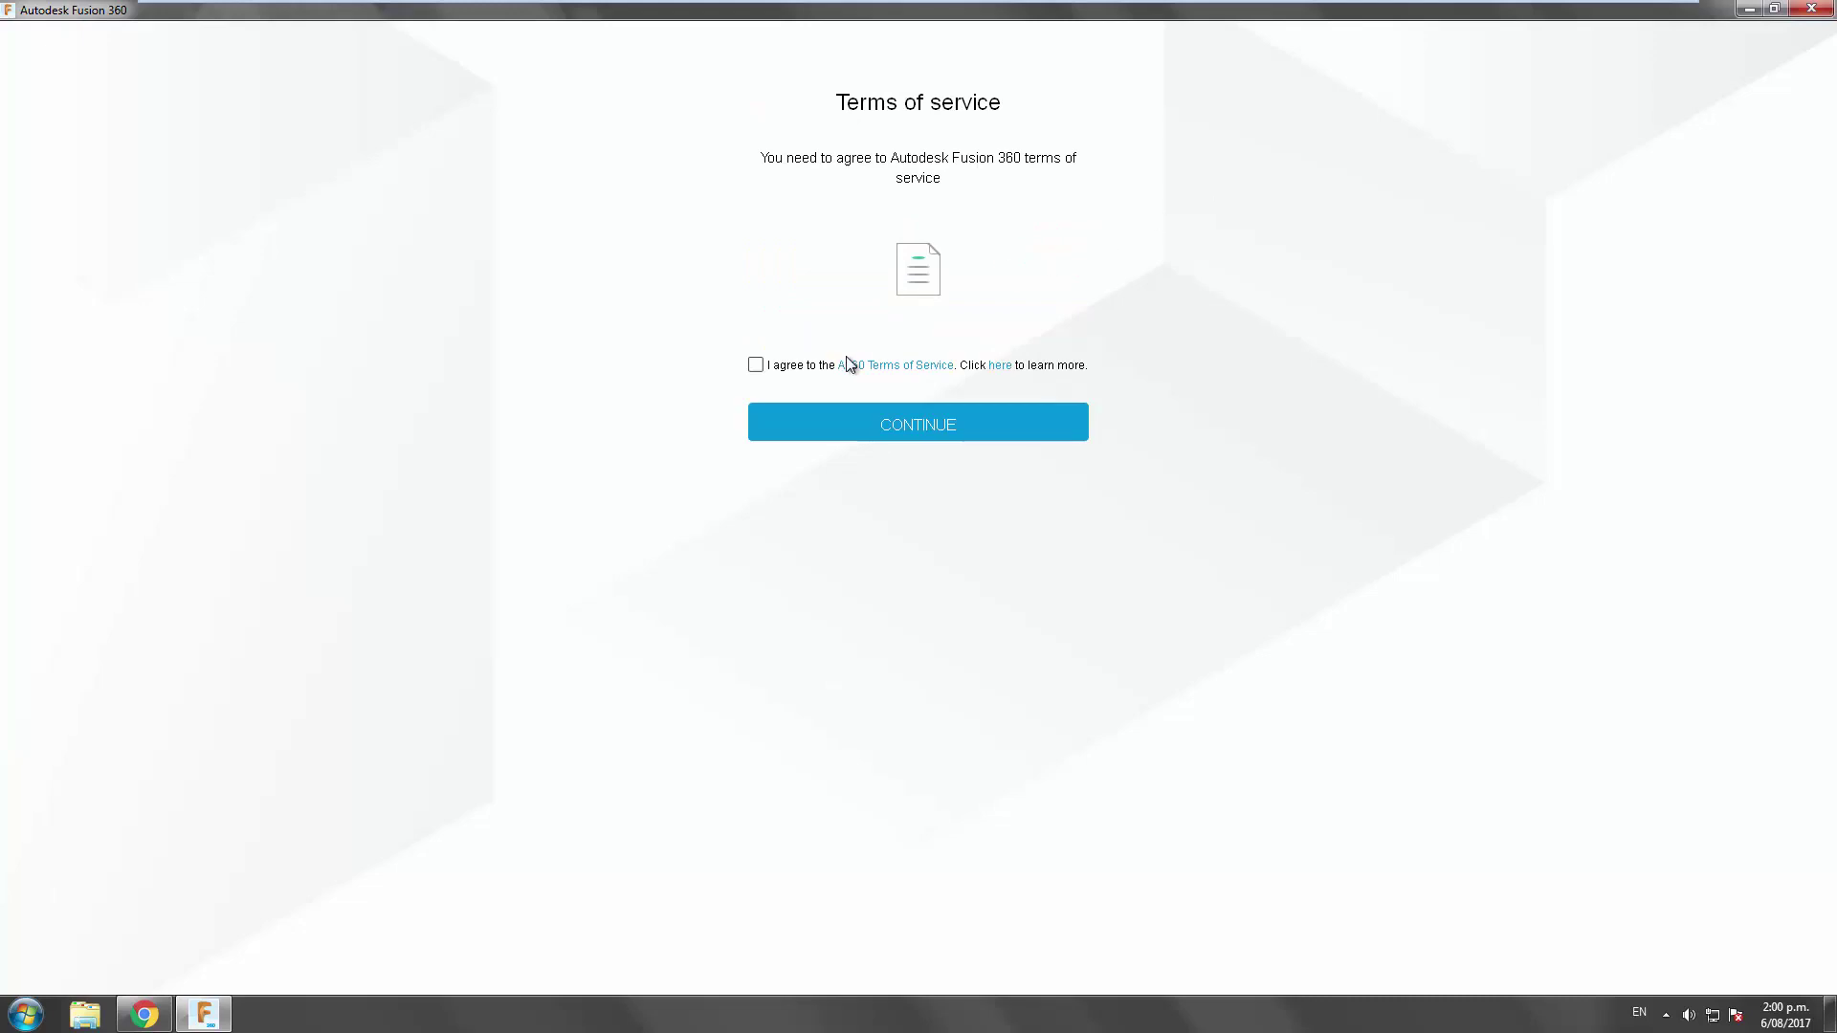
Agree to the terms of service and continue into Fusion 360
left_click(755, 373)
left_click(857, 423)
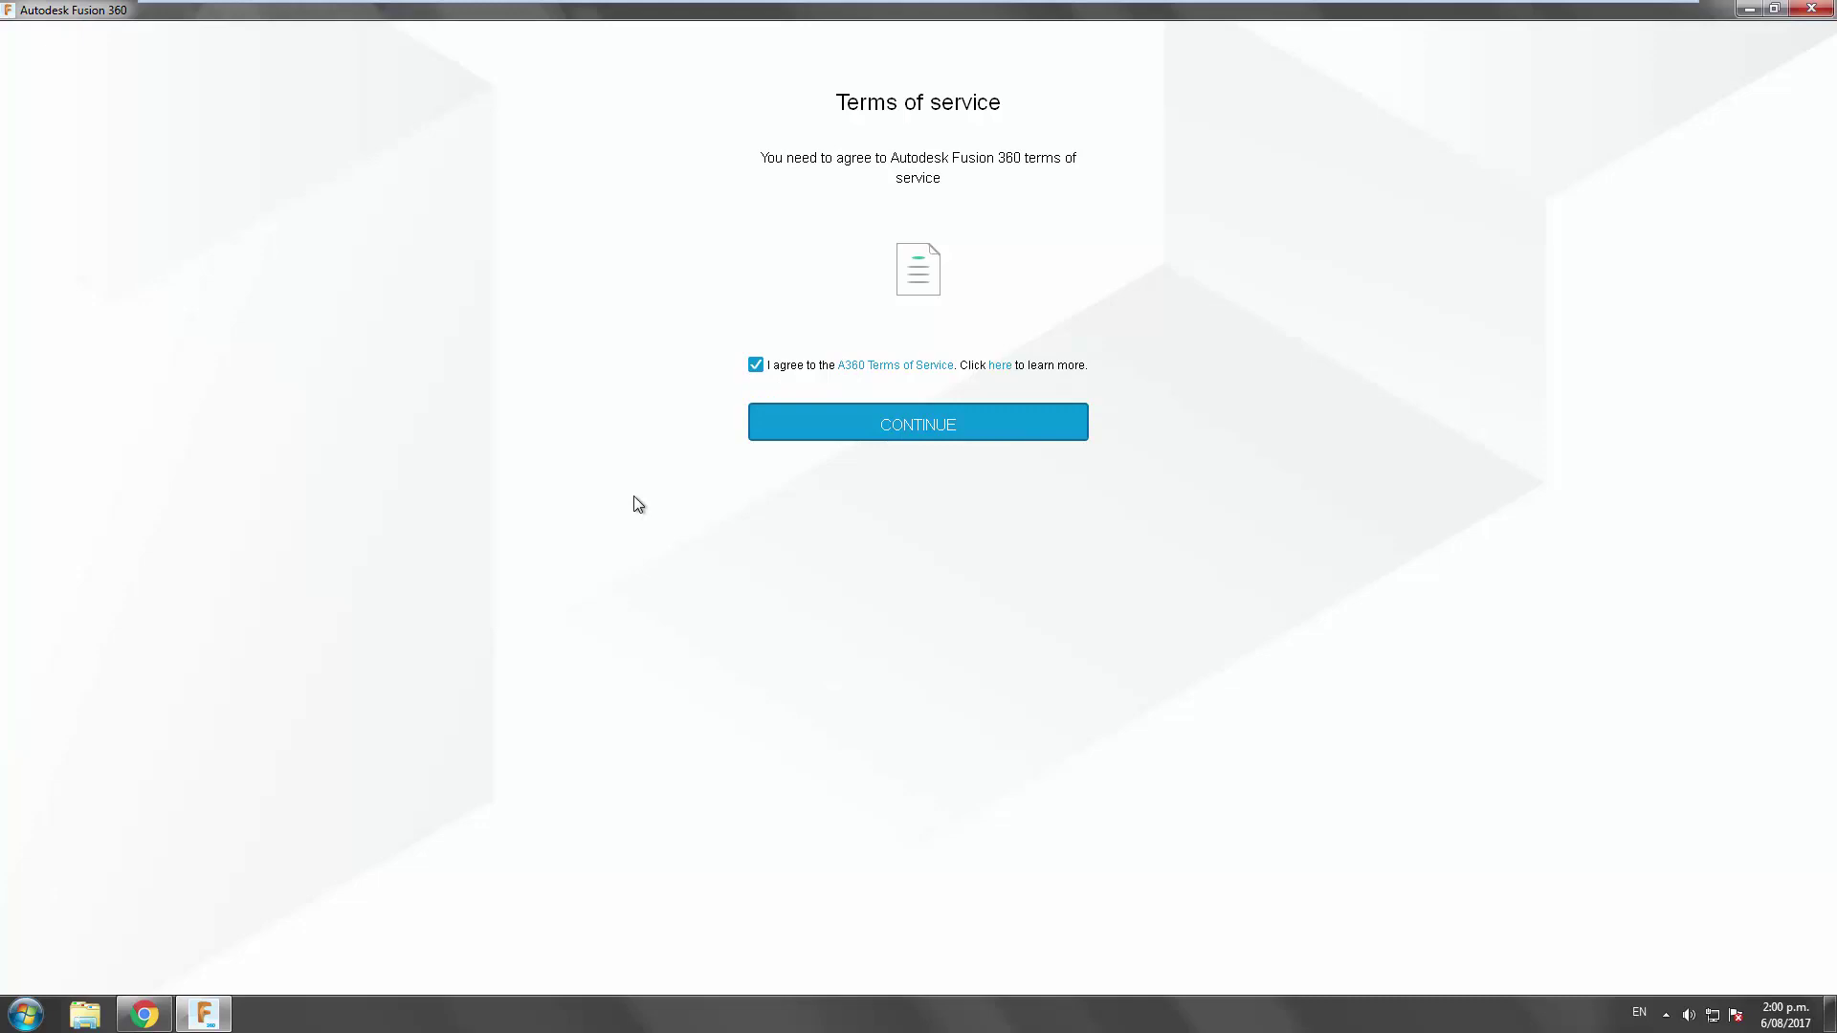
left_click(910, 421)
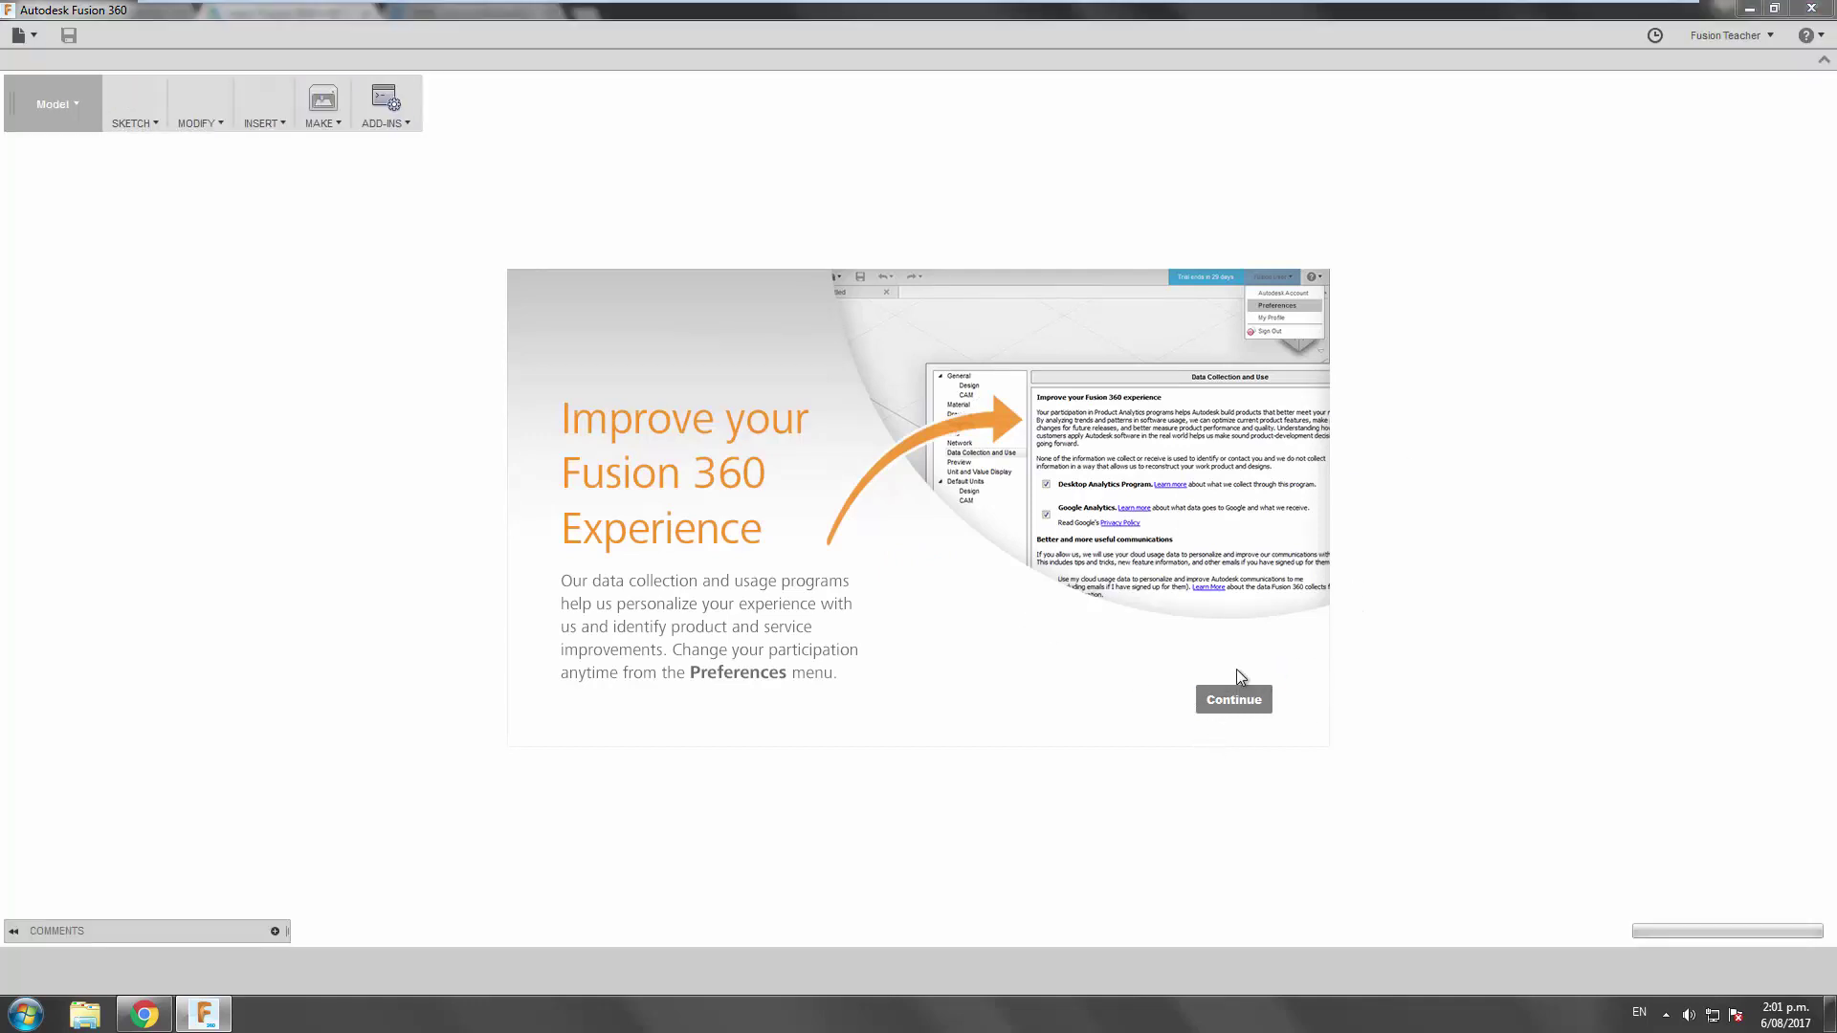
left_click(1233, 664)
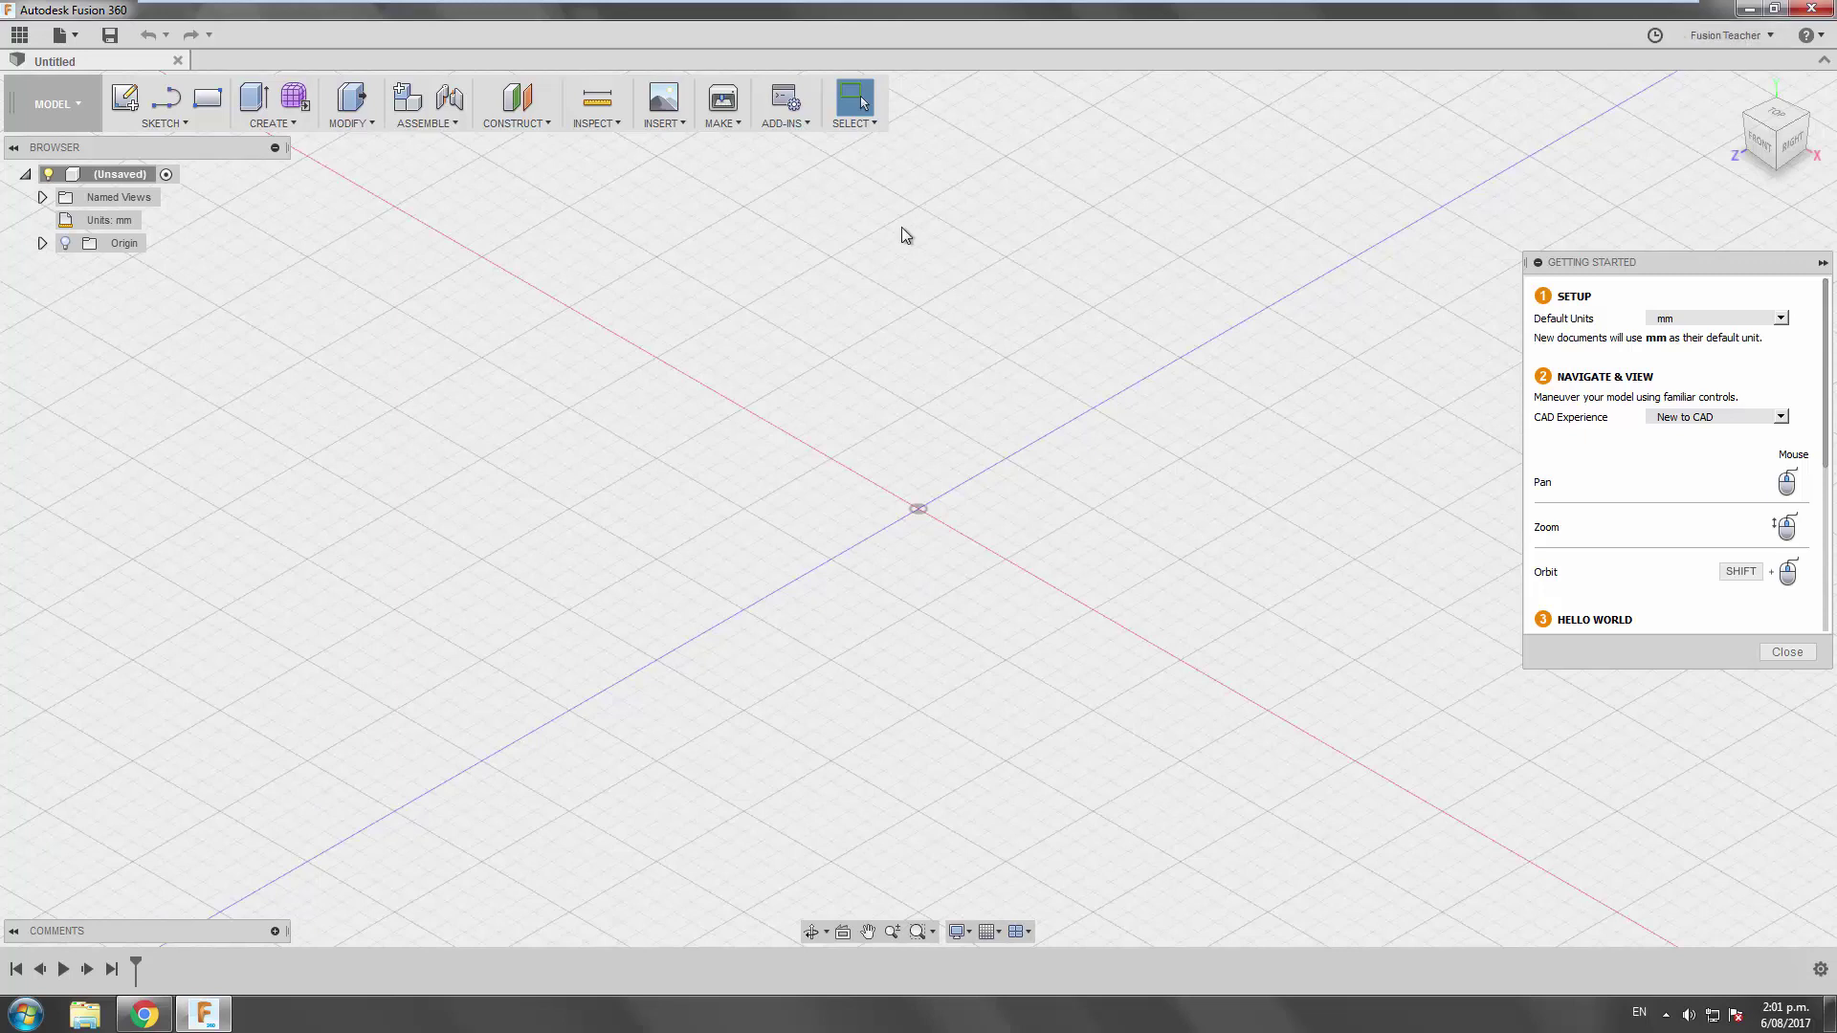
left_click(20, 36)
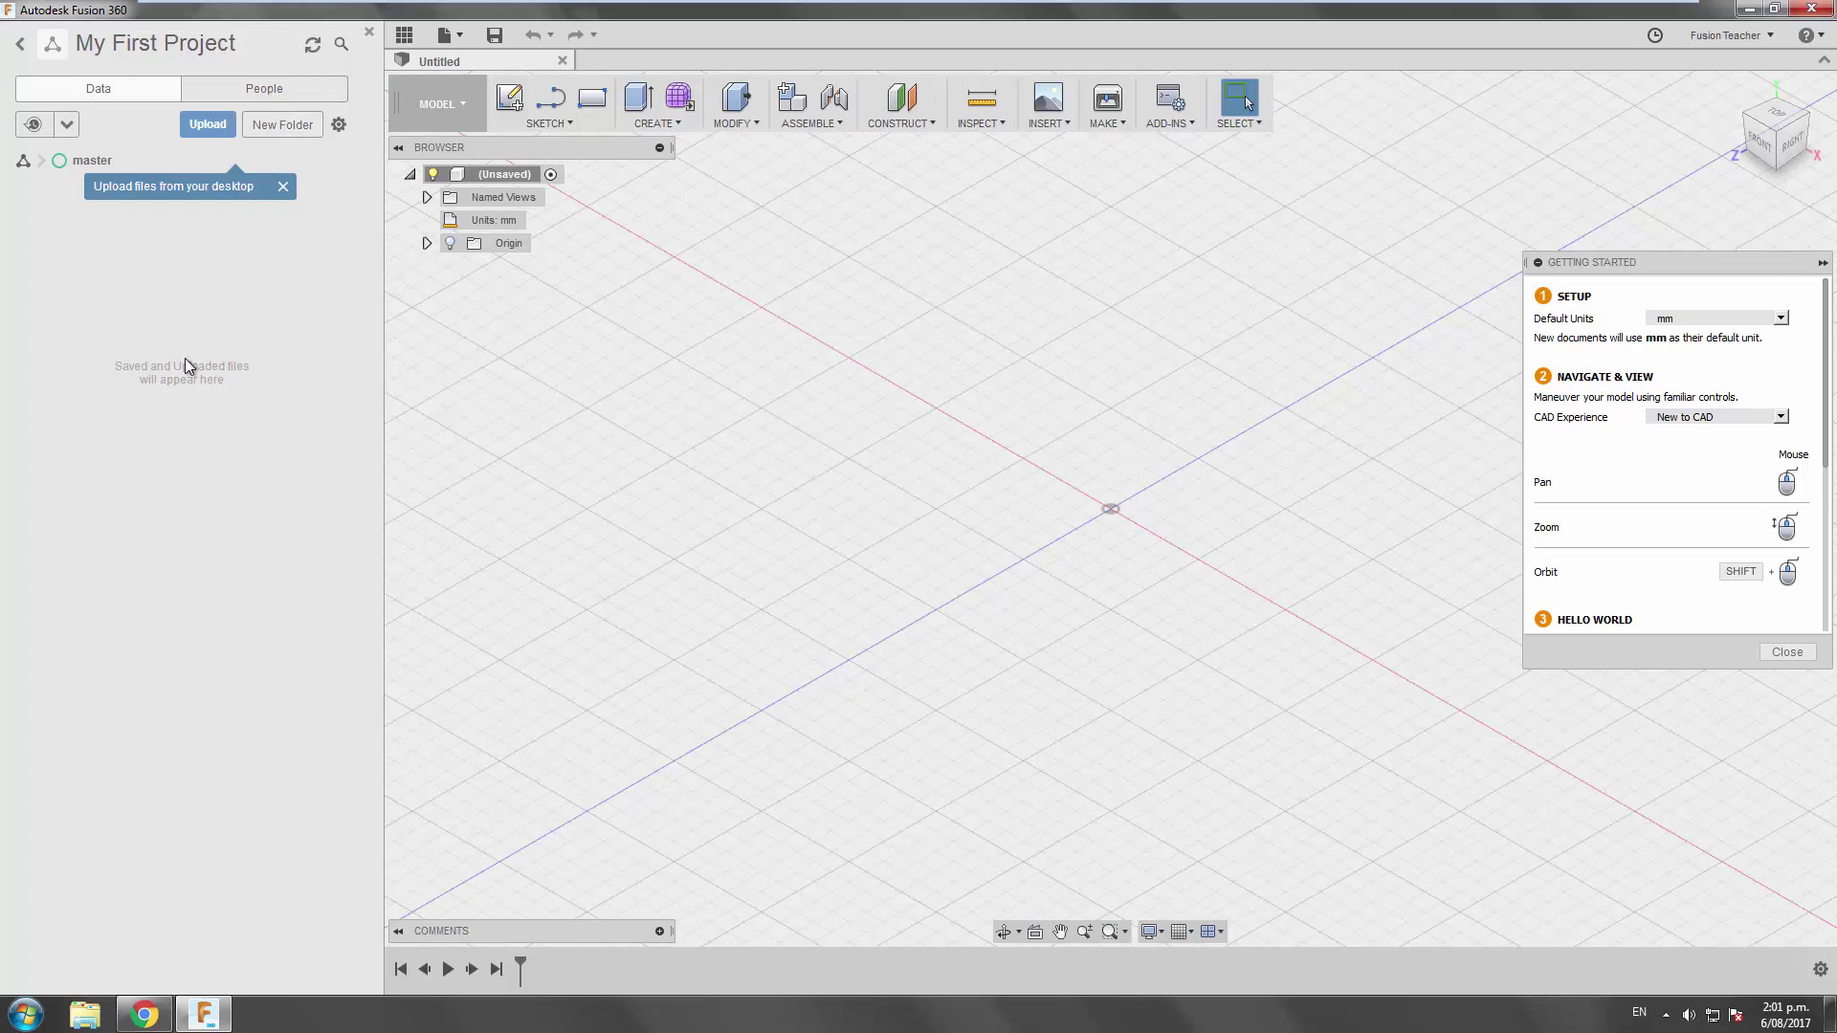
left_click(20, 44)
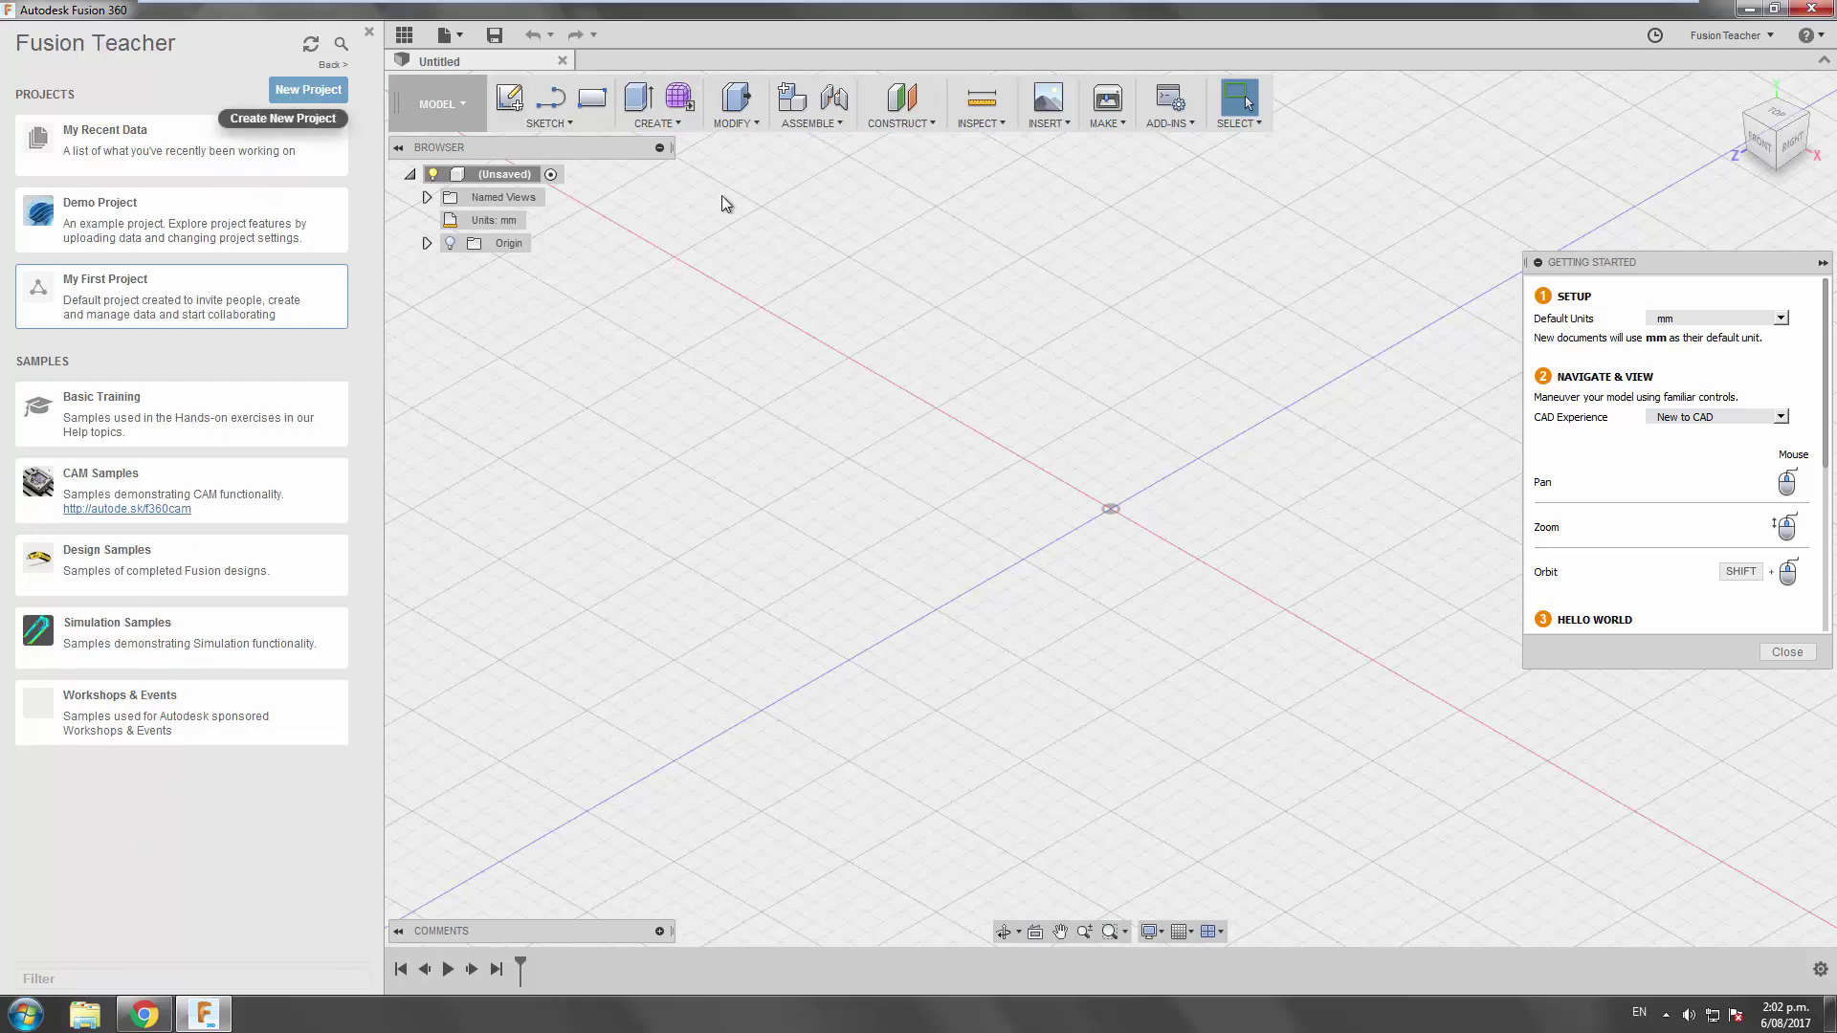
left_click(342, 43)
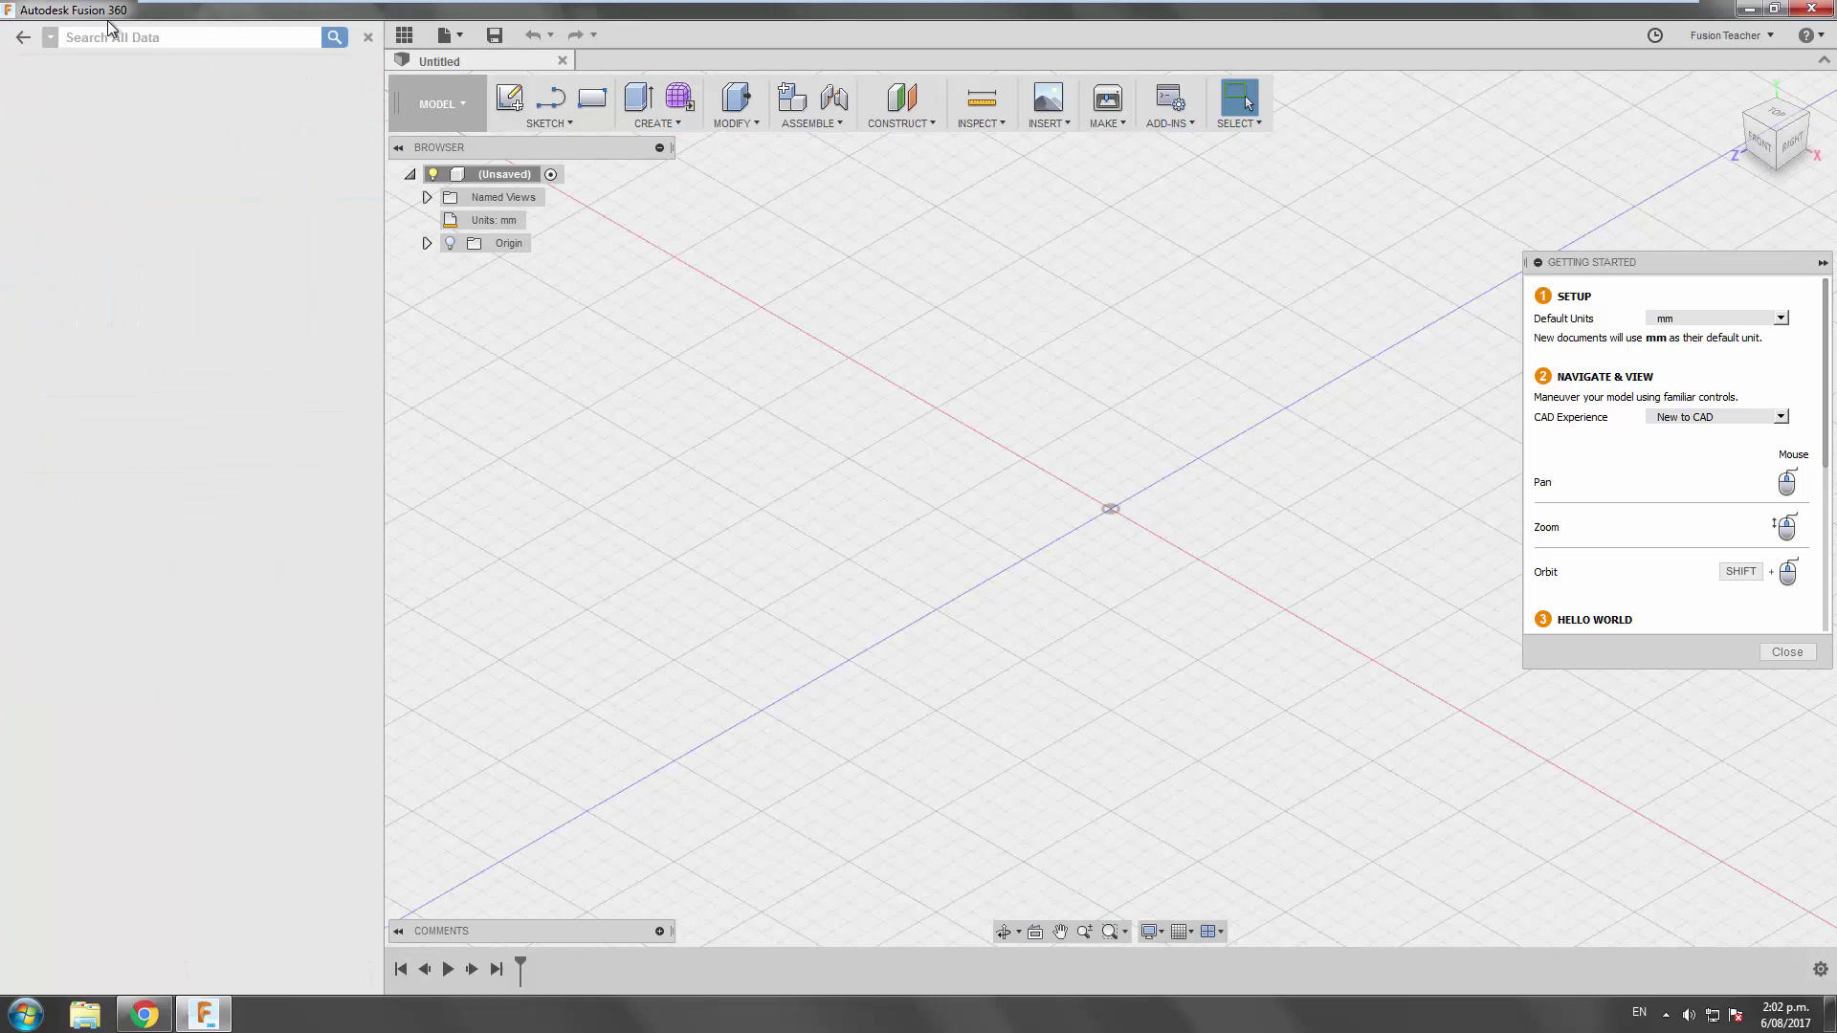
left_click(24, 40)
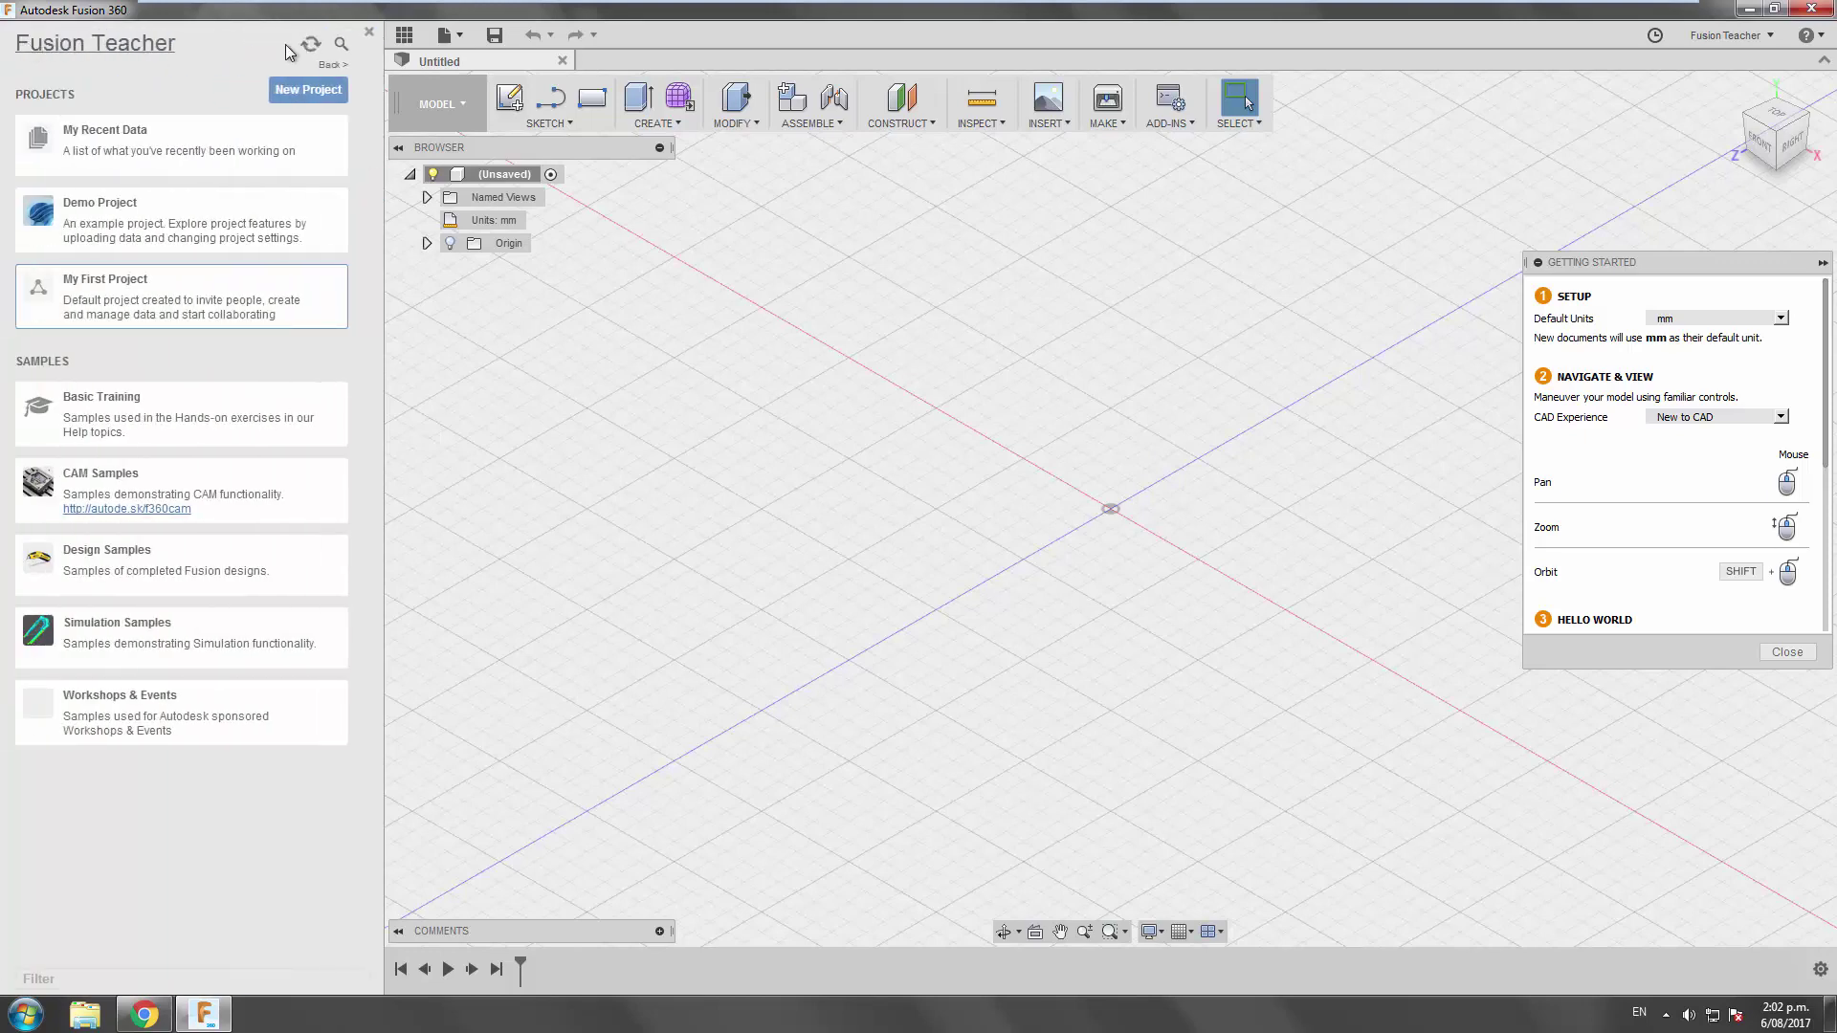
left_click(369, 33)
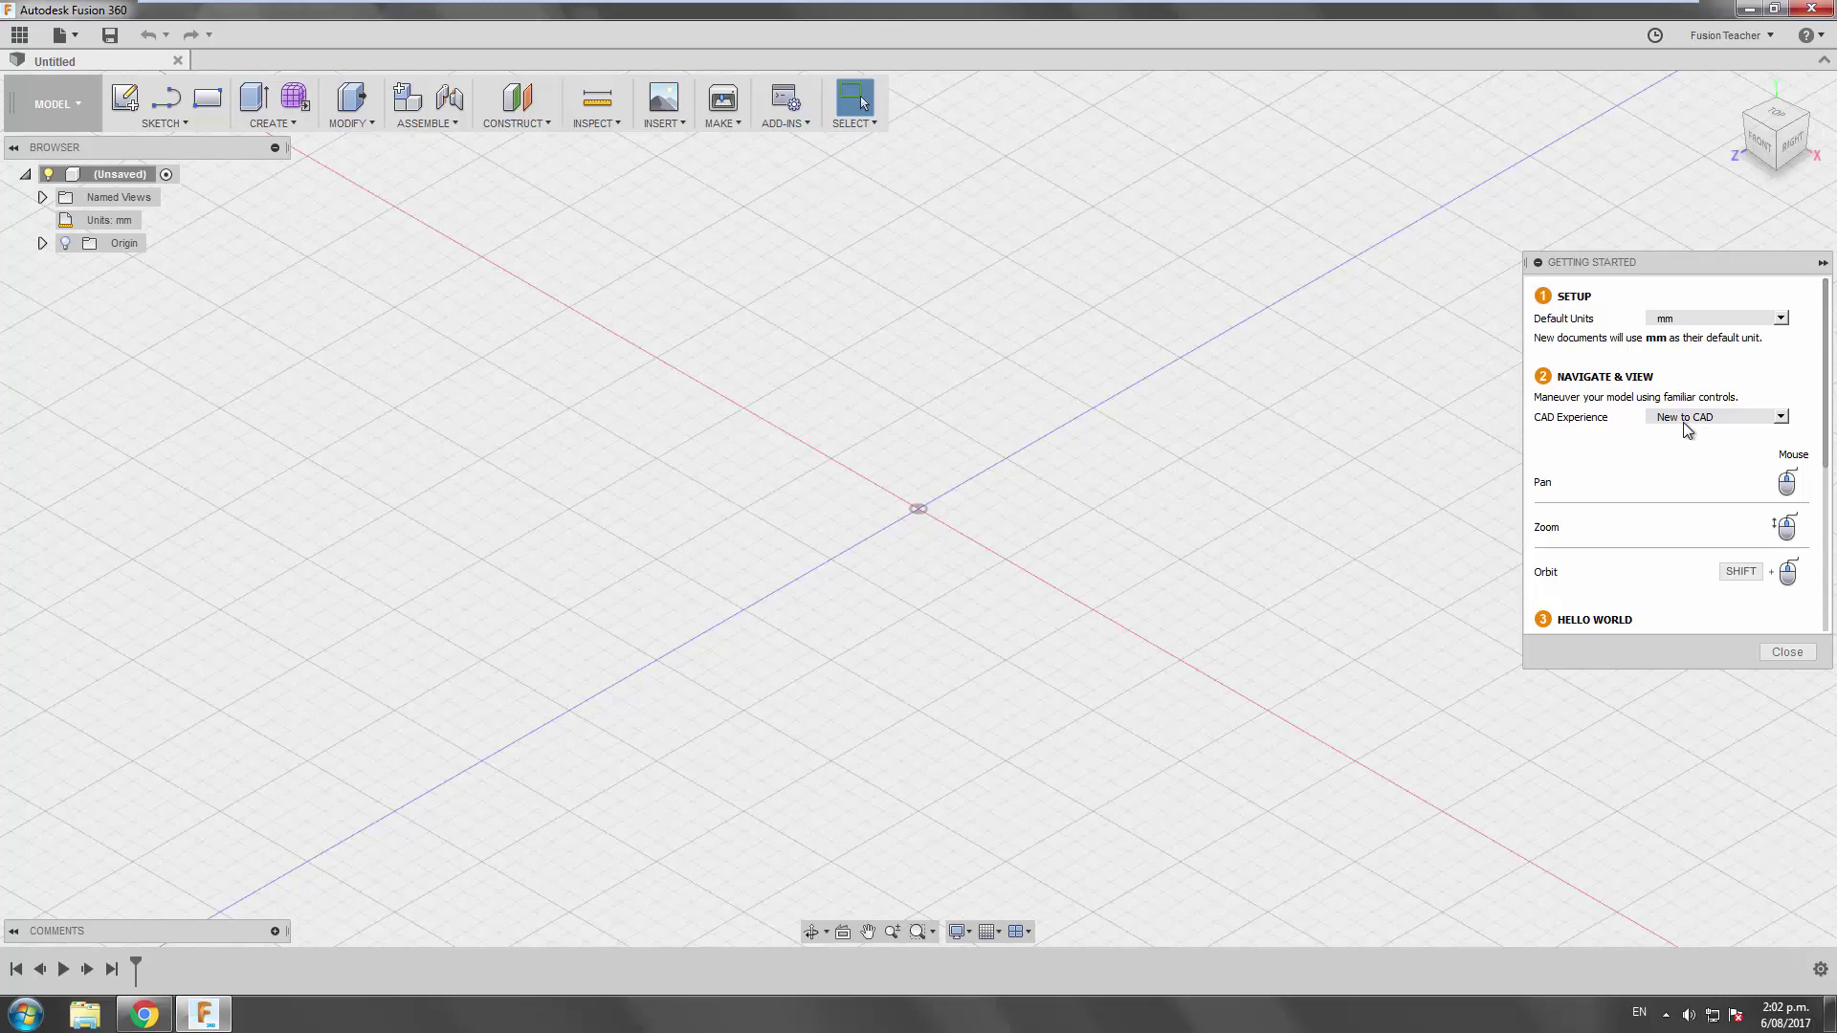
left_click(1688, 427)
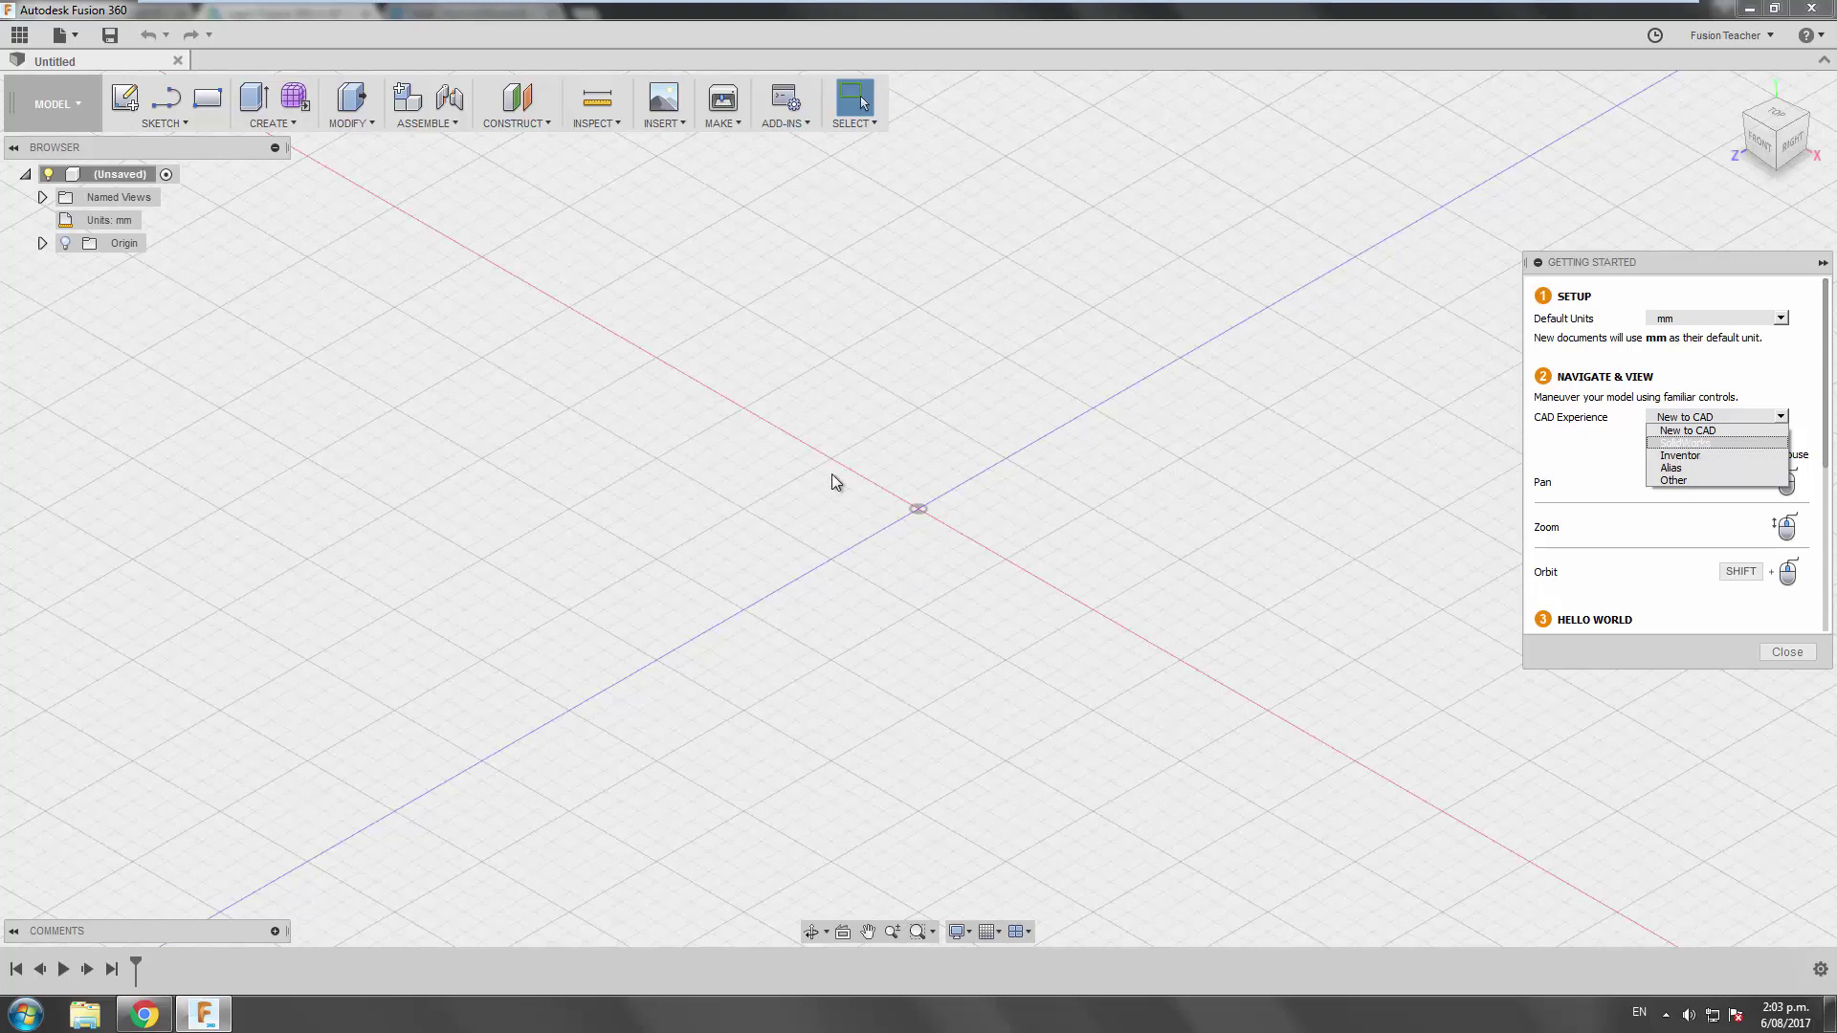
left_click(1689, 430)
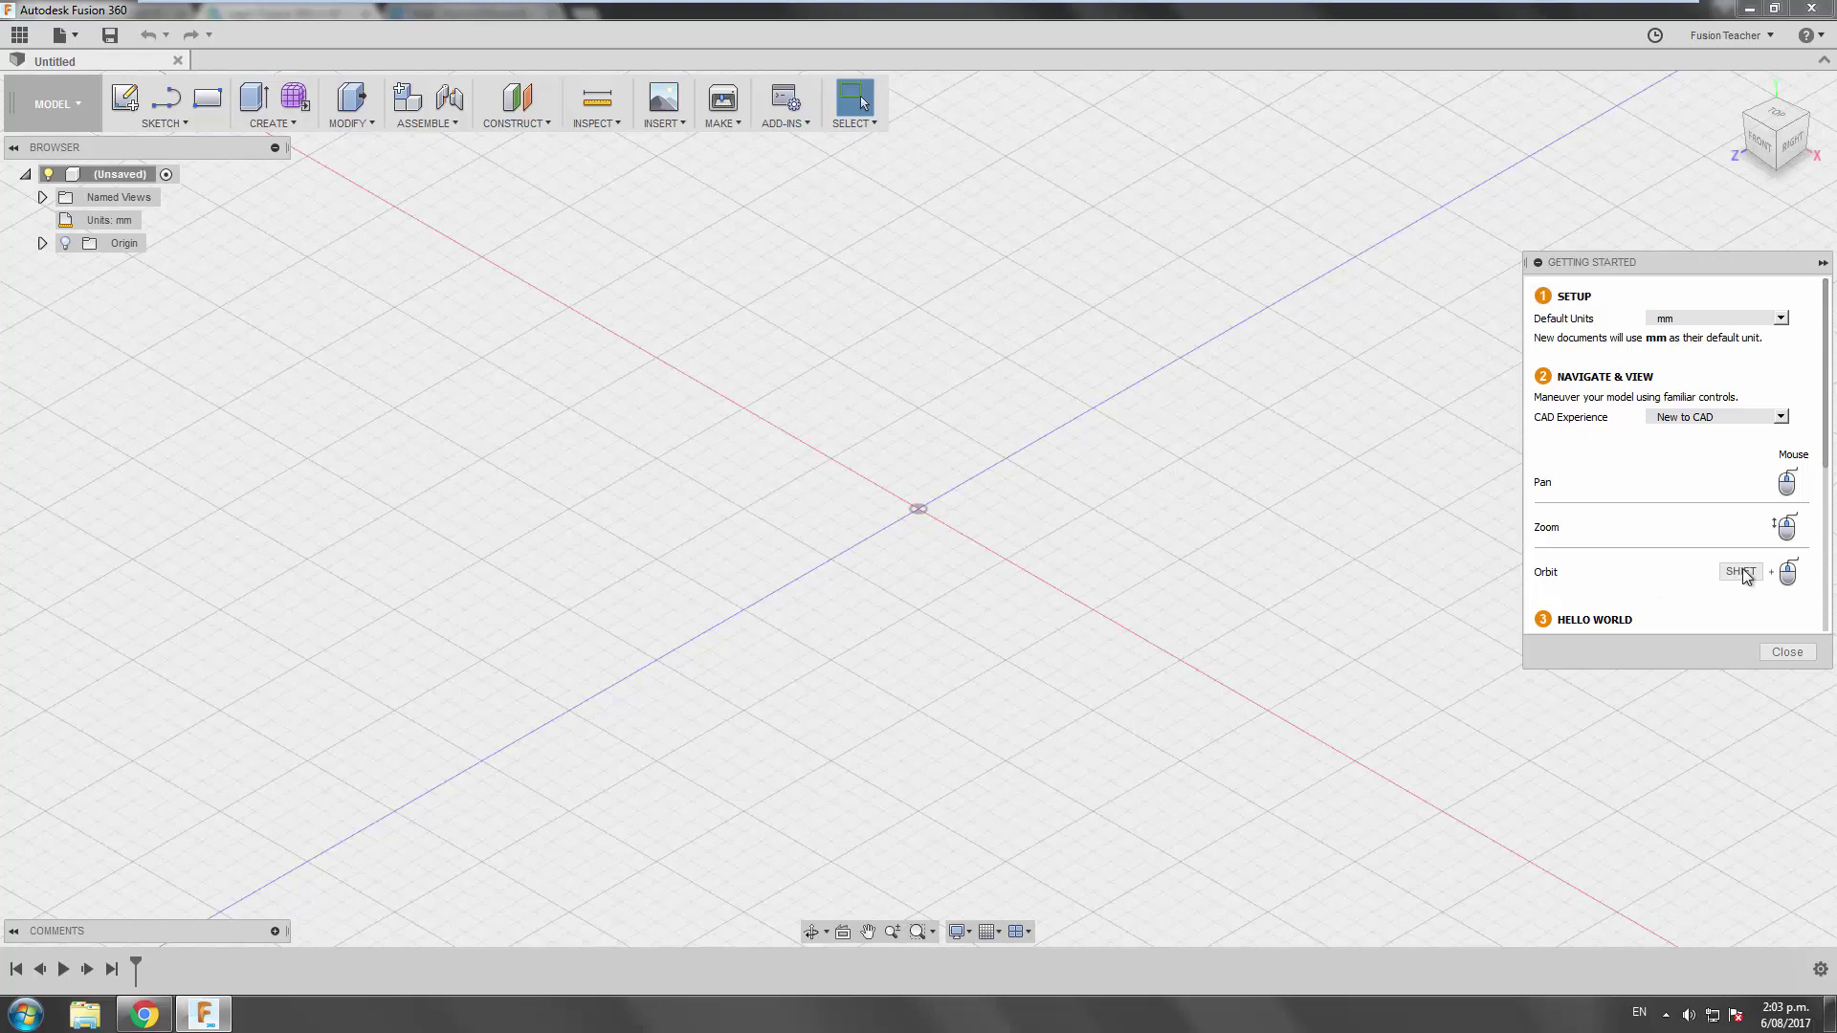
scroll(1768, 565, "down", 5)
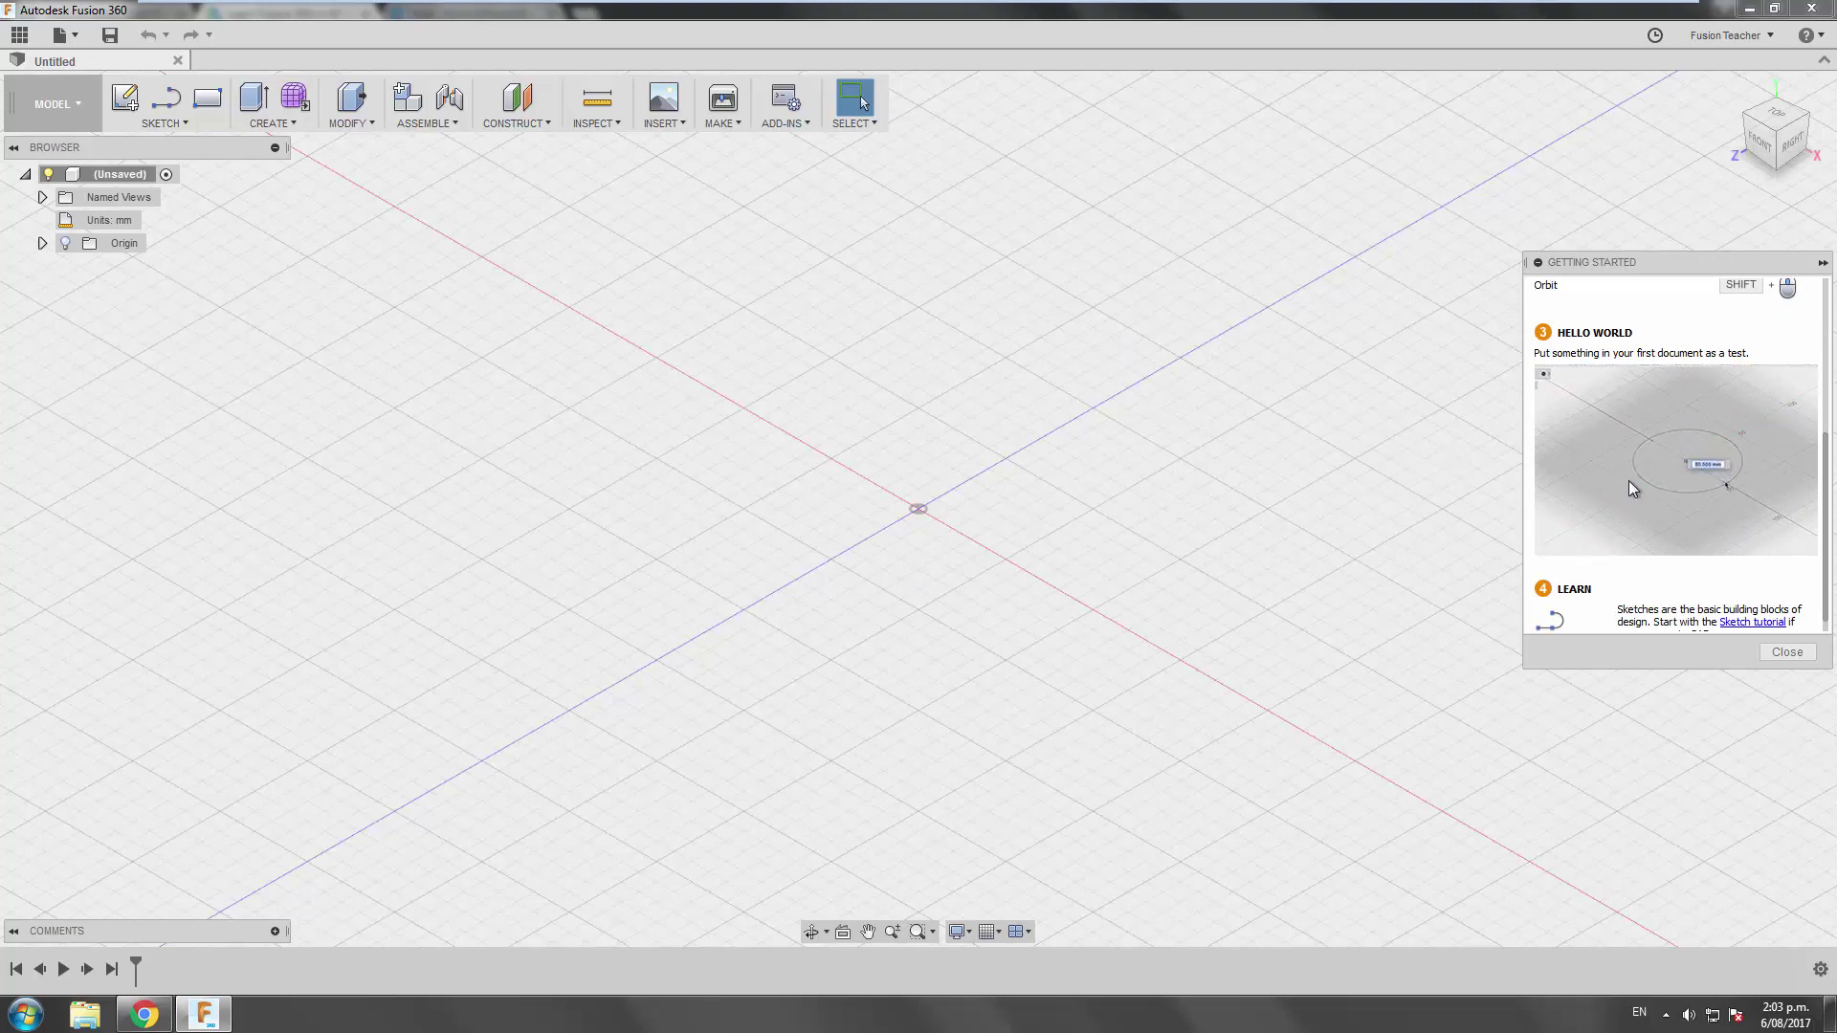
scroll(1632, 483, "down", 1)
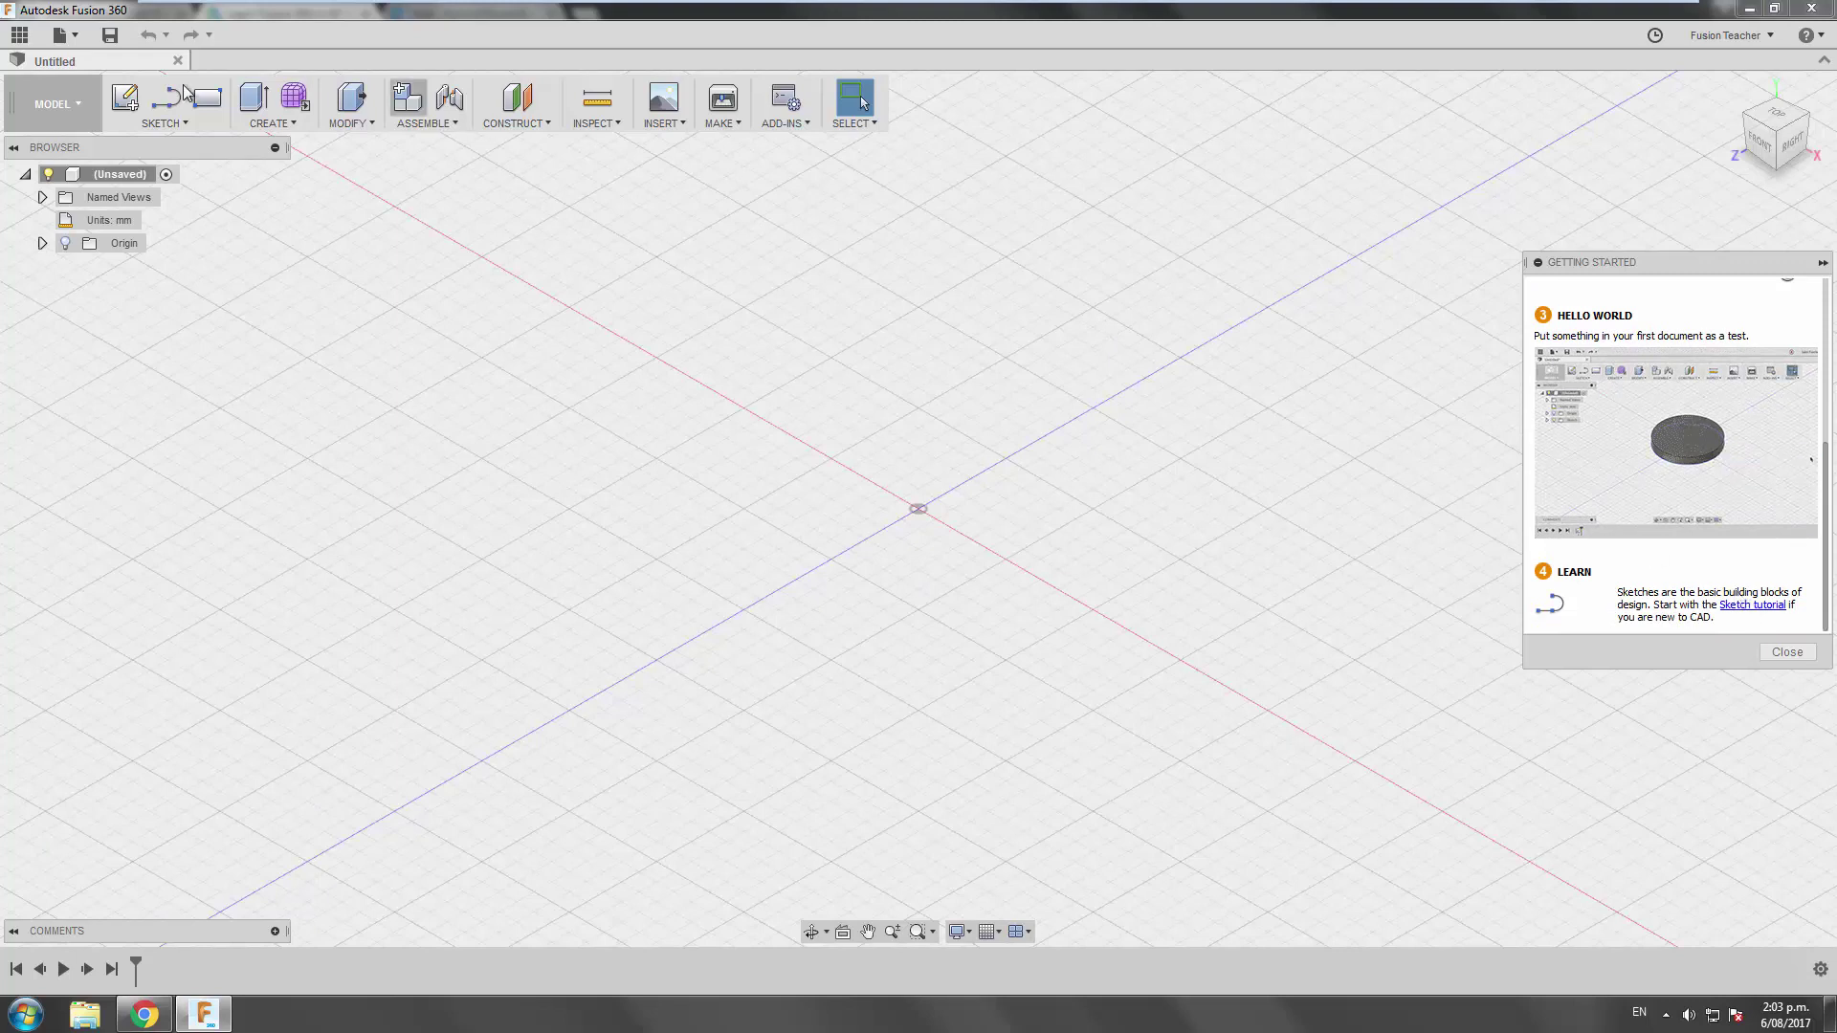
Draw a center-diameter circle centred on the origin of the front origin plane
left_click(182, 125)
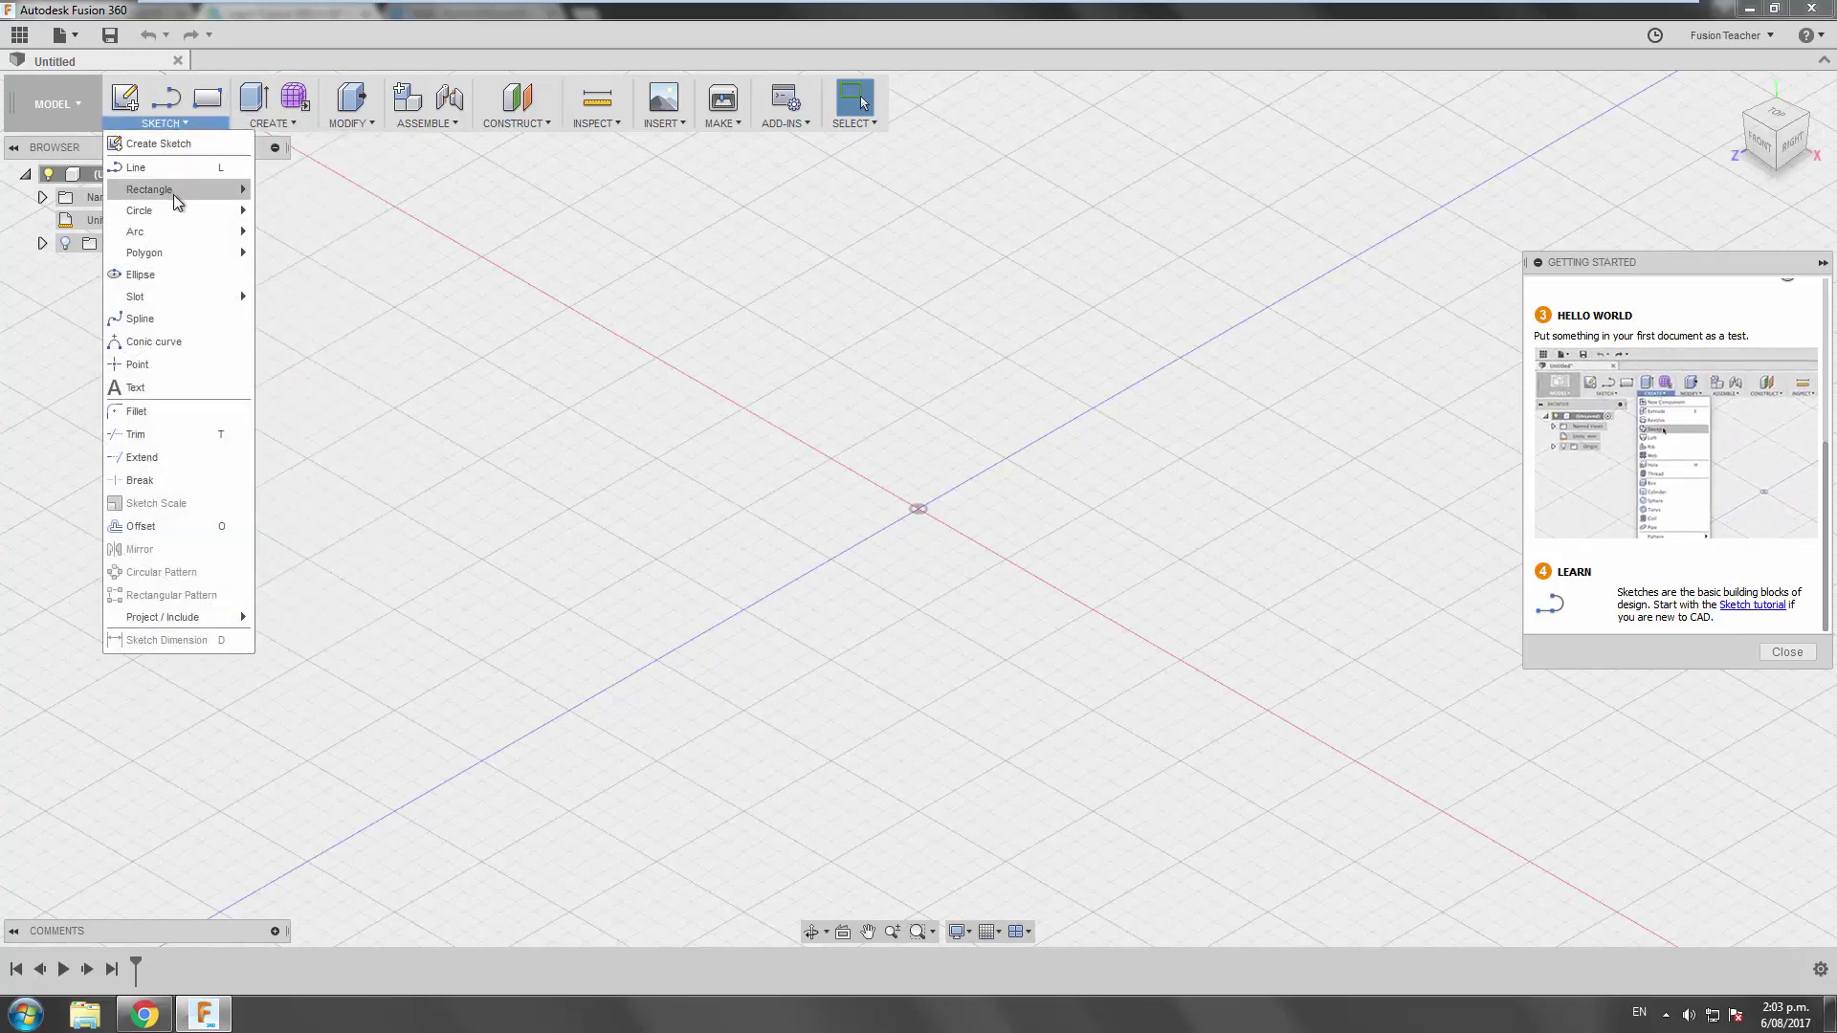
mouse_move(176, 209)
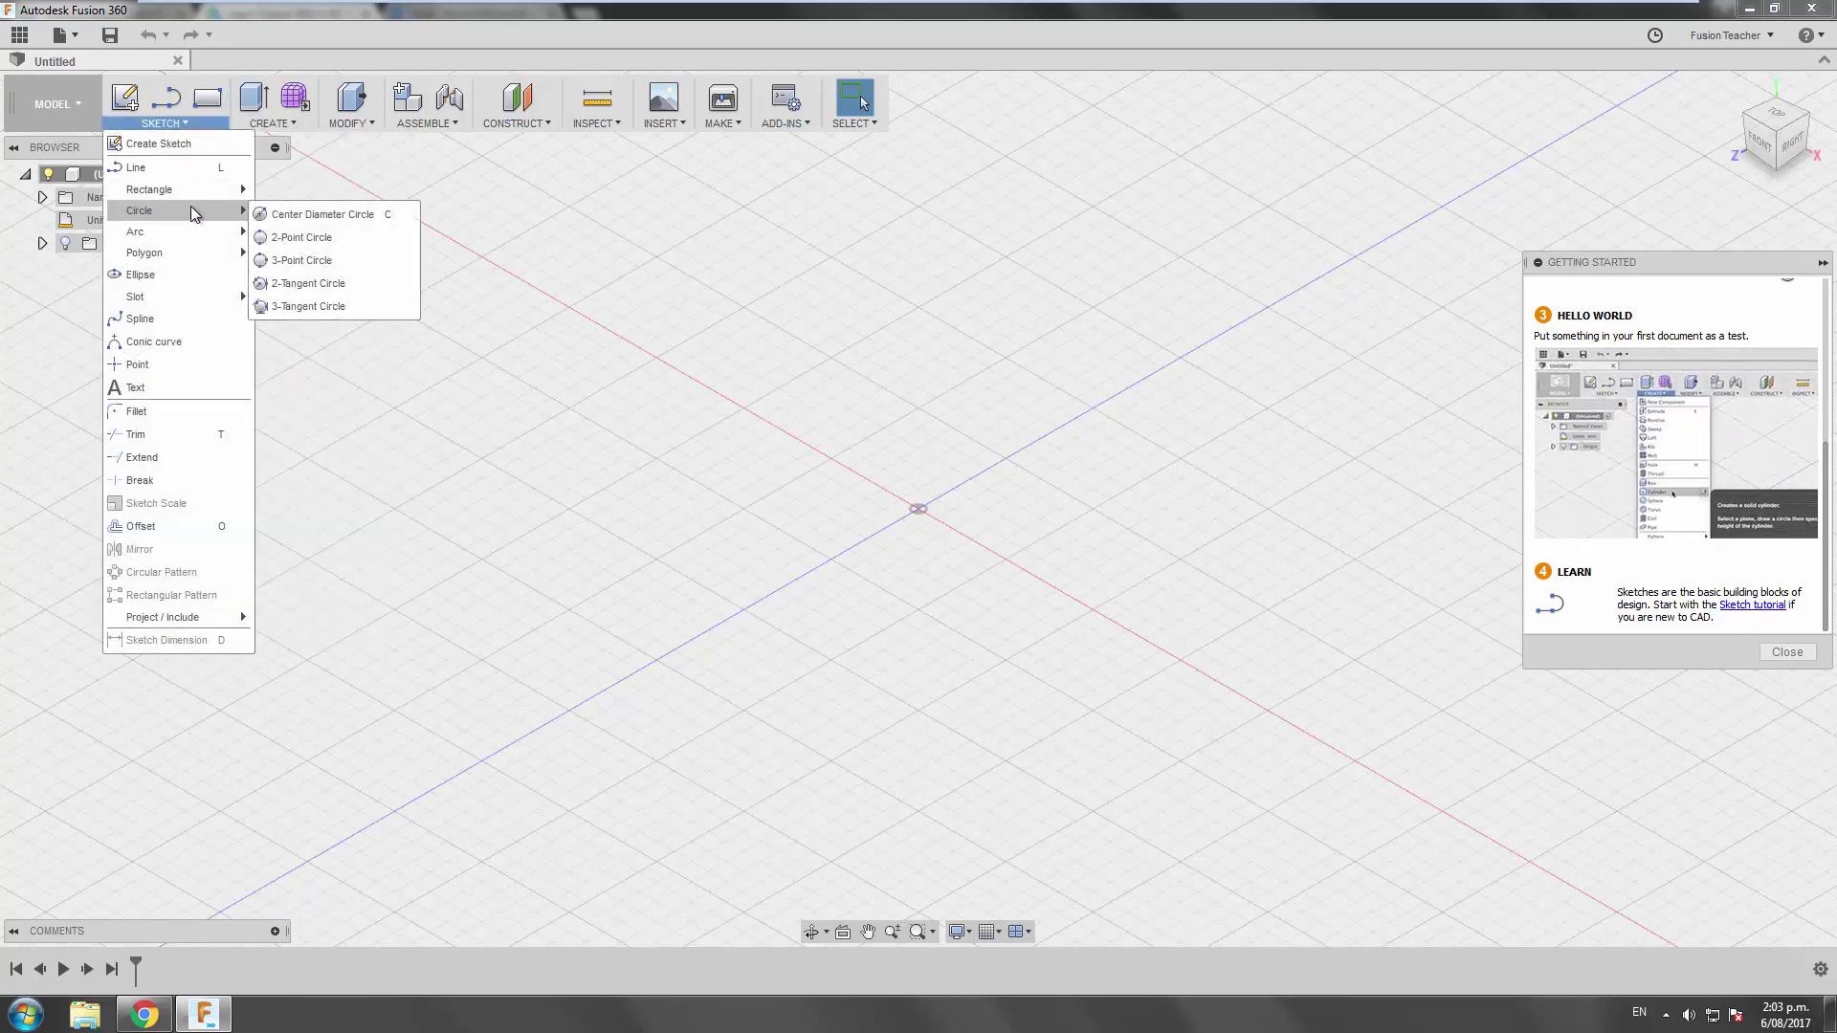
left_click(312, 218)
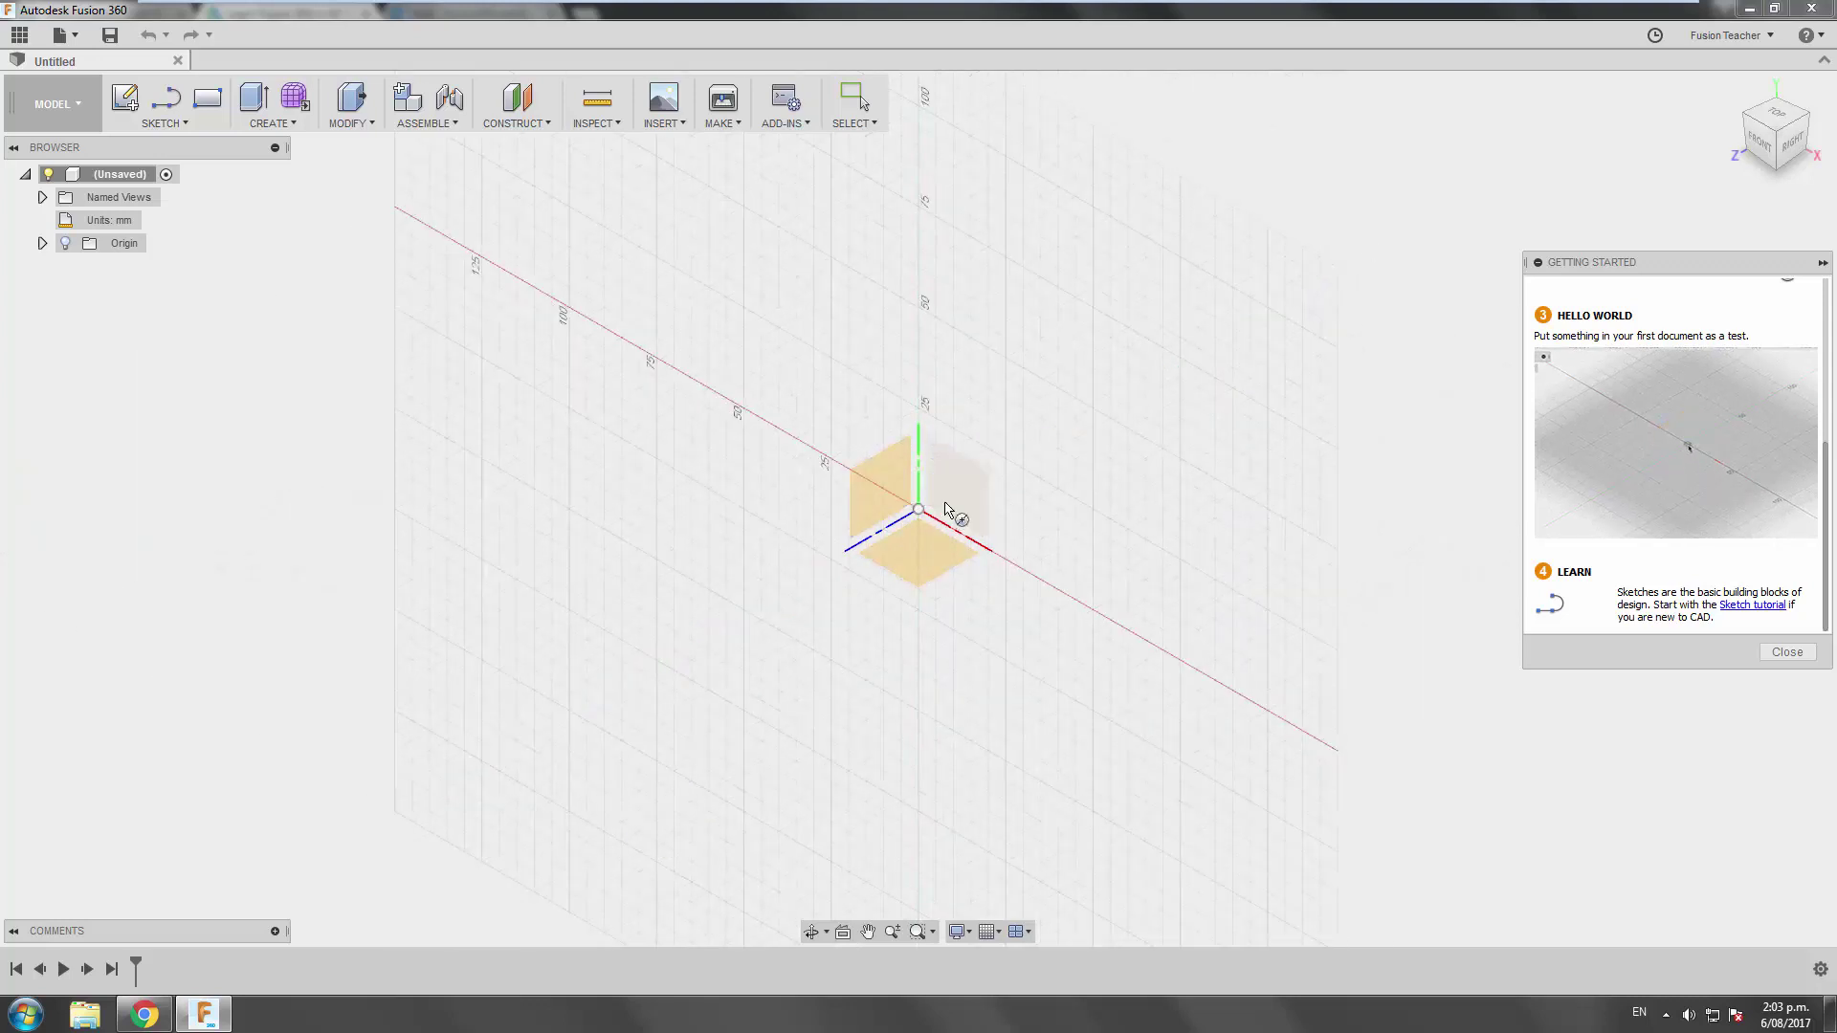
left_click(953, 502)
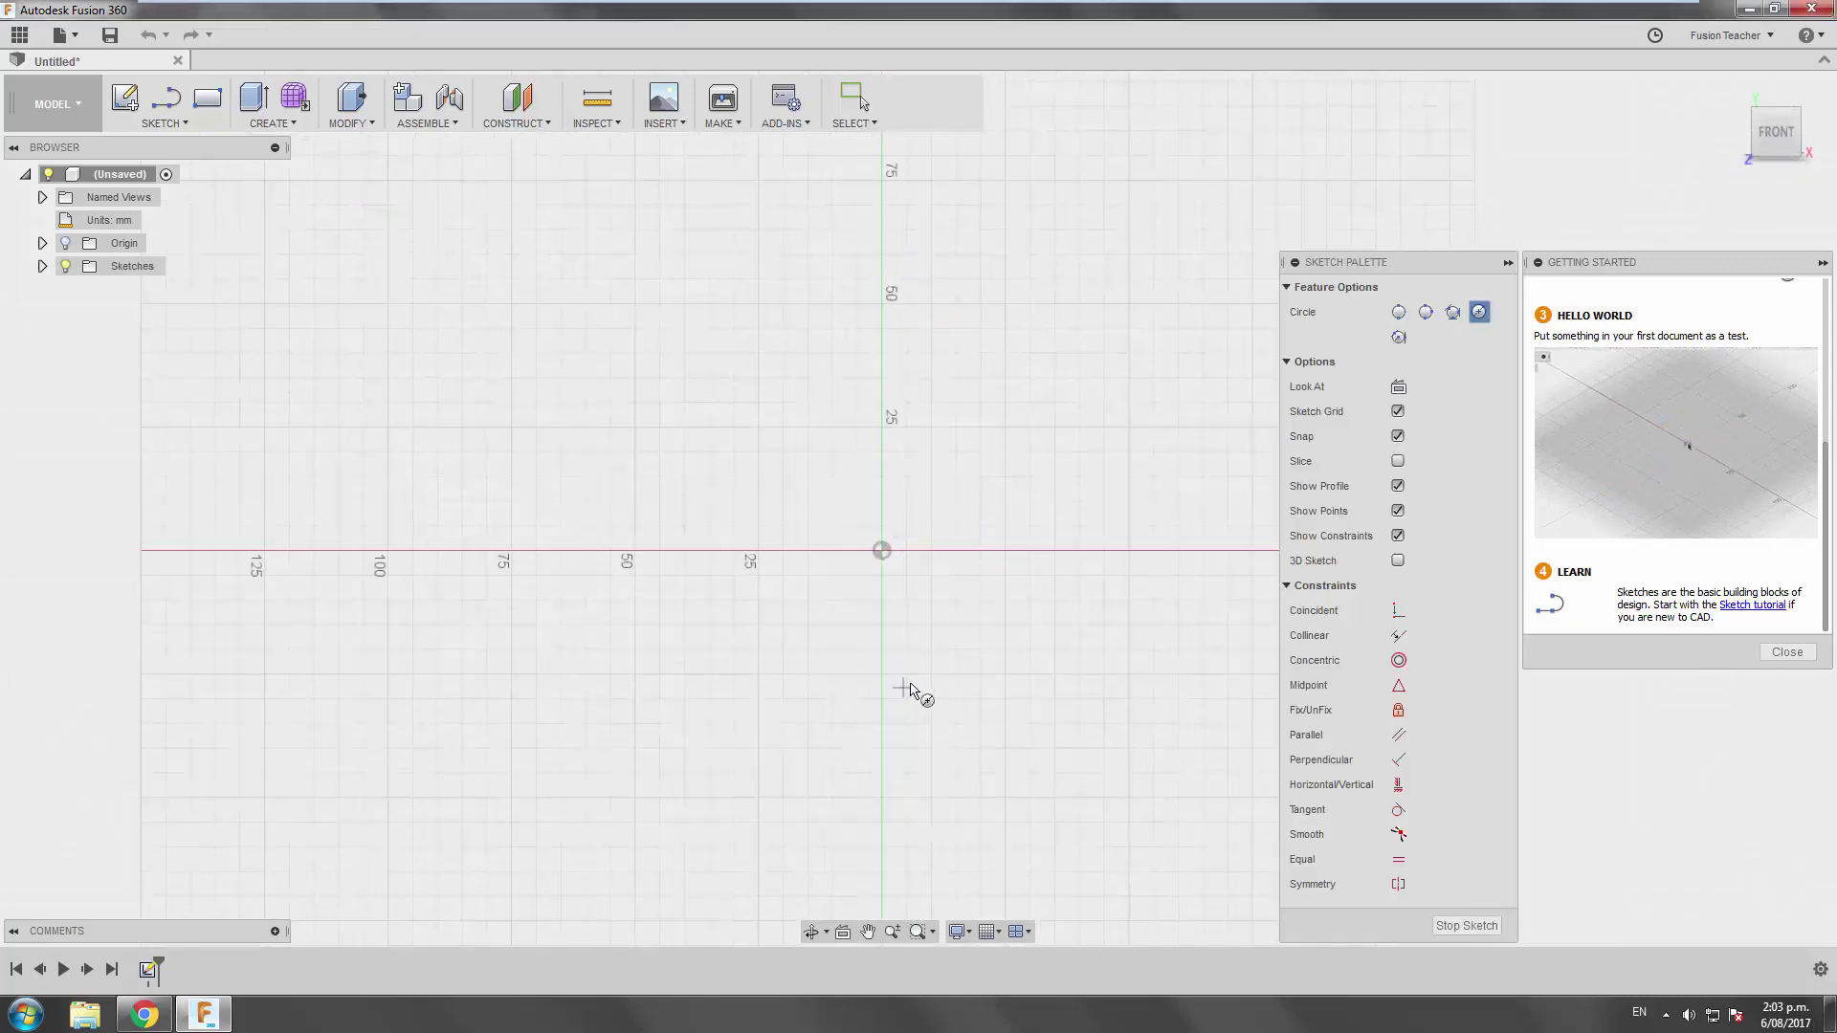
left_click(881, 552)
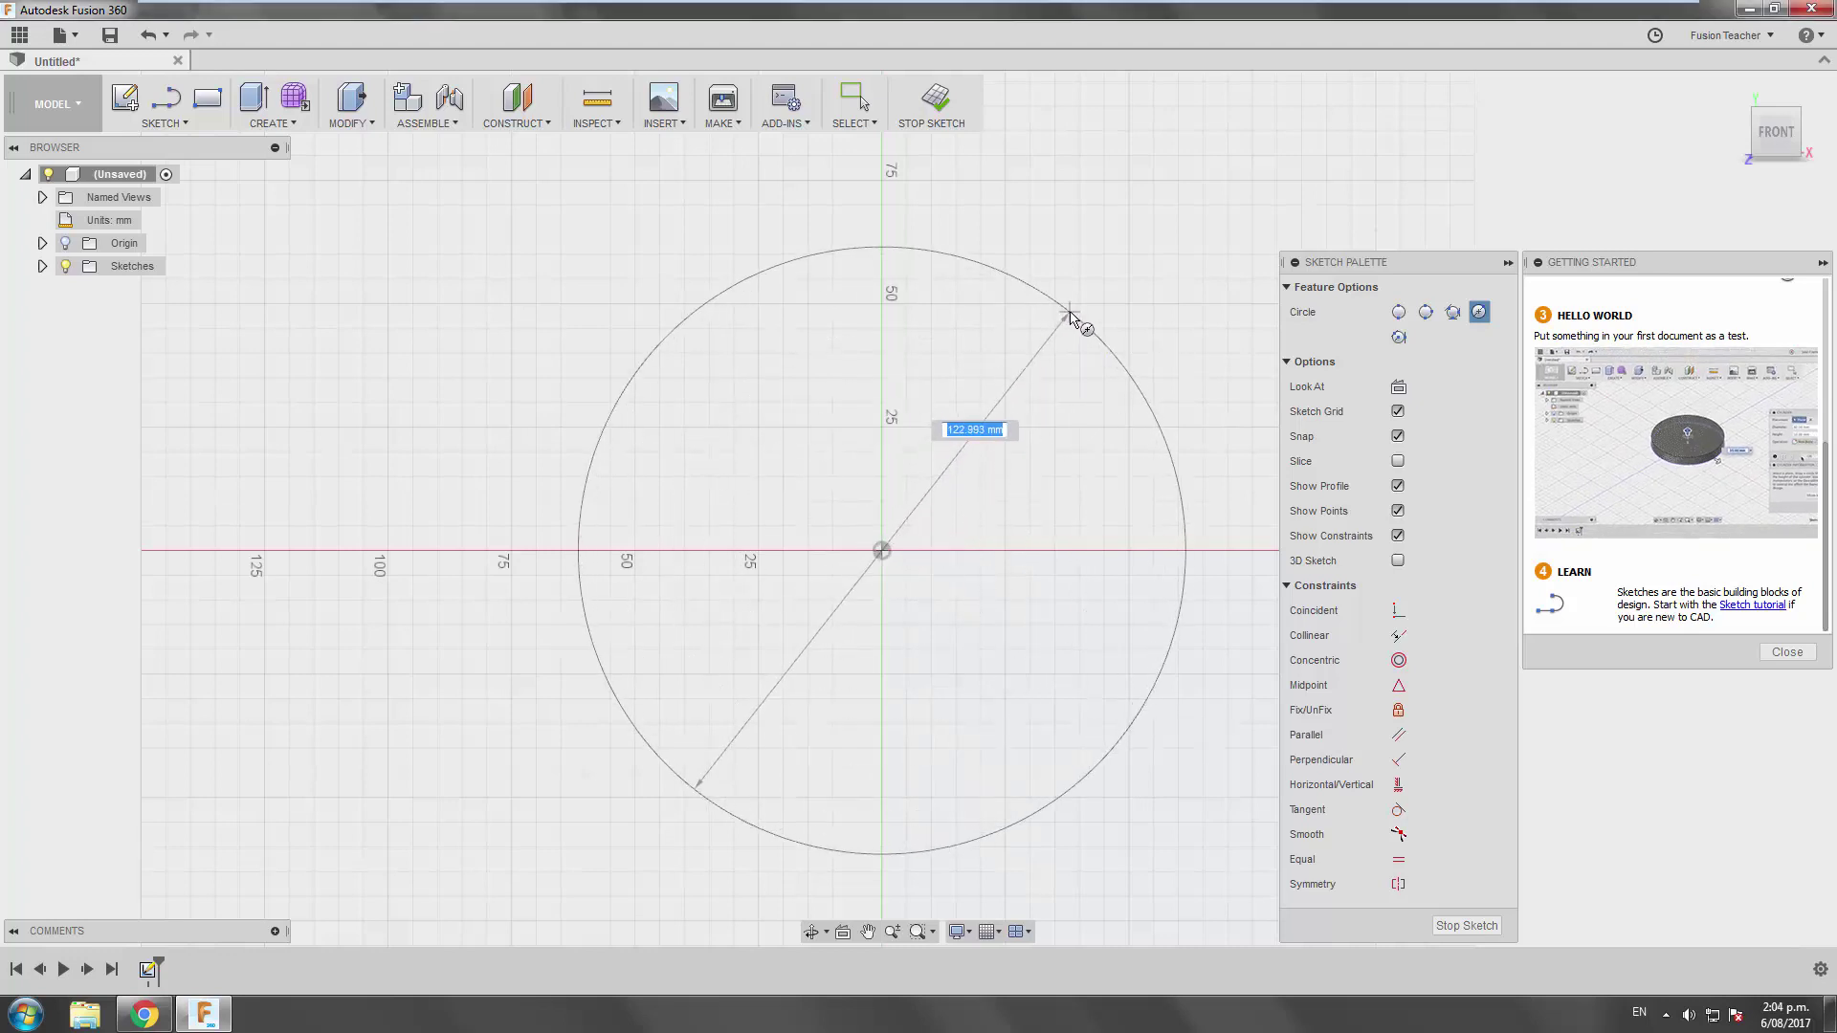
left_click(1074, 316)
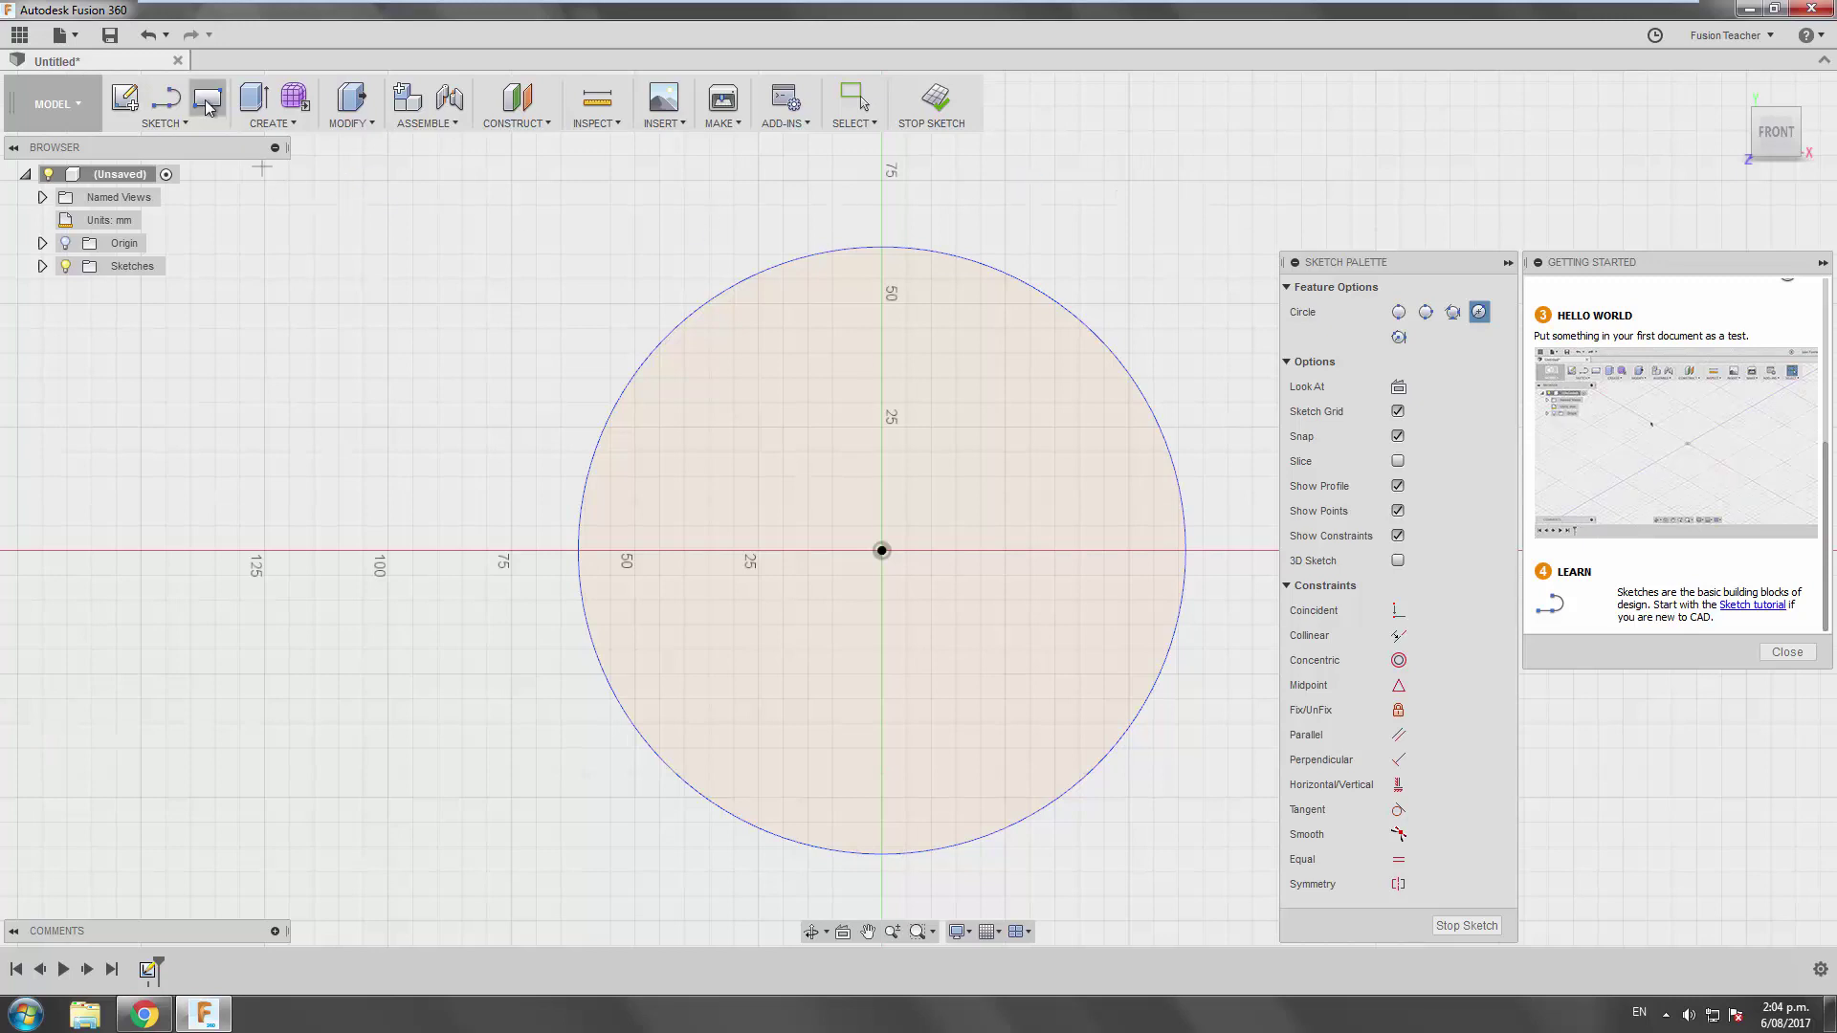
Dimension the circle's diameter to 120 mm
left_click(157, 124)
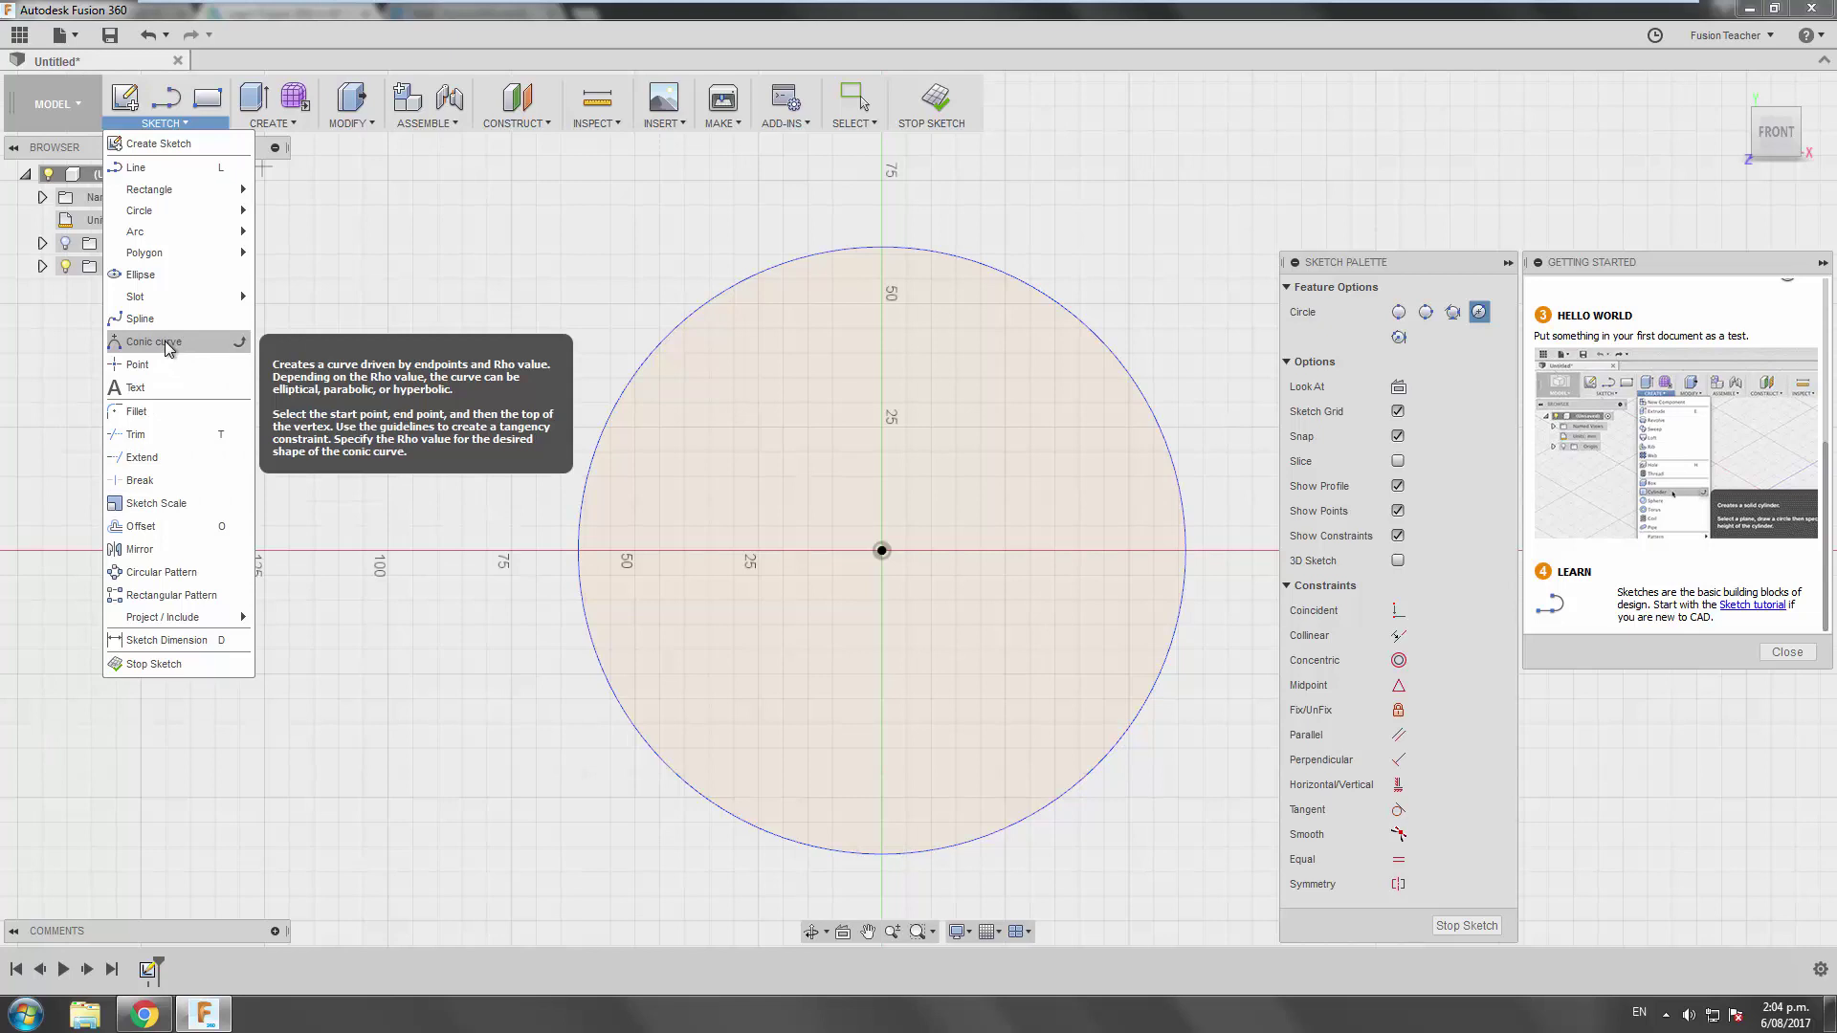
left_click(172, 639)
left_click(773, 276)
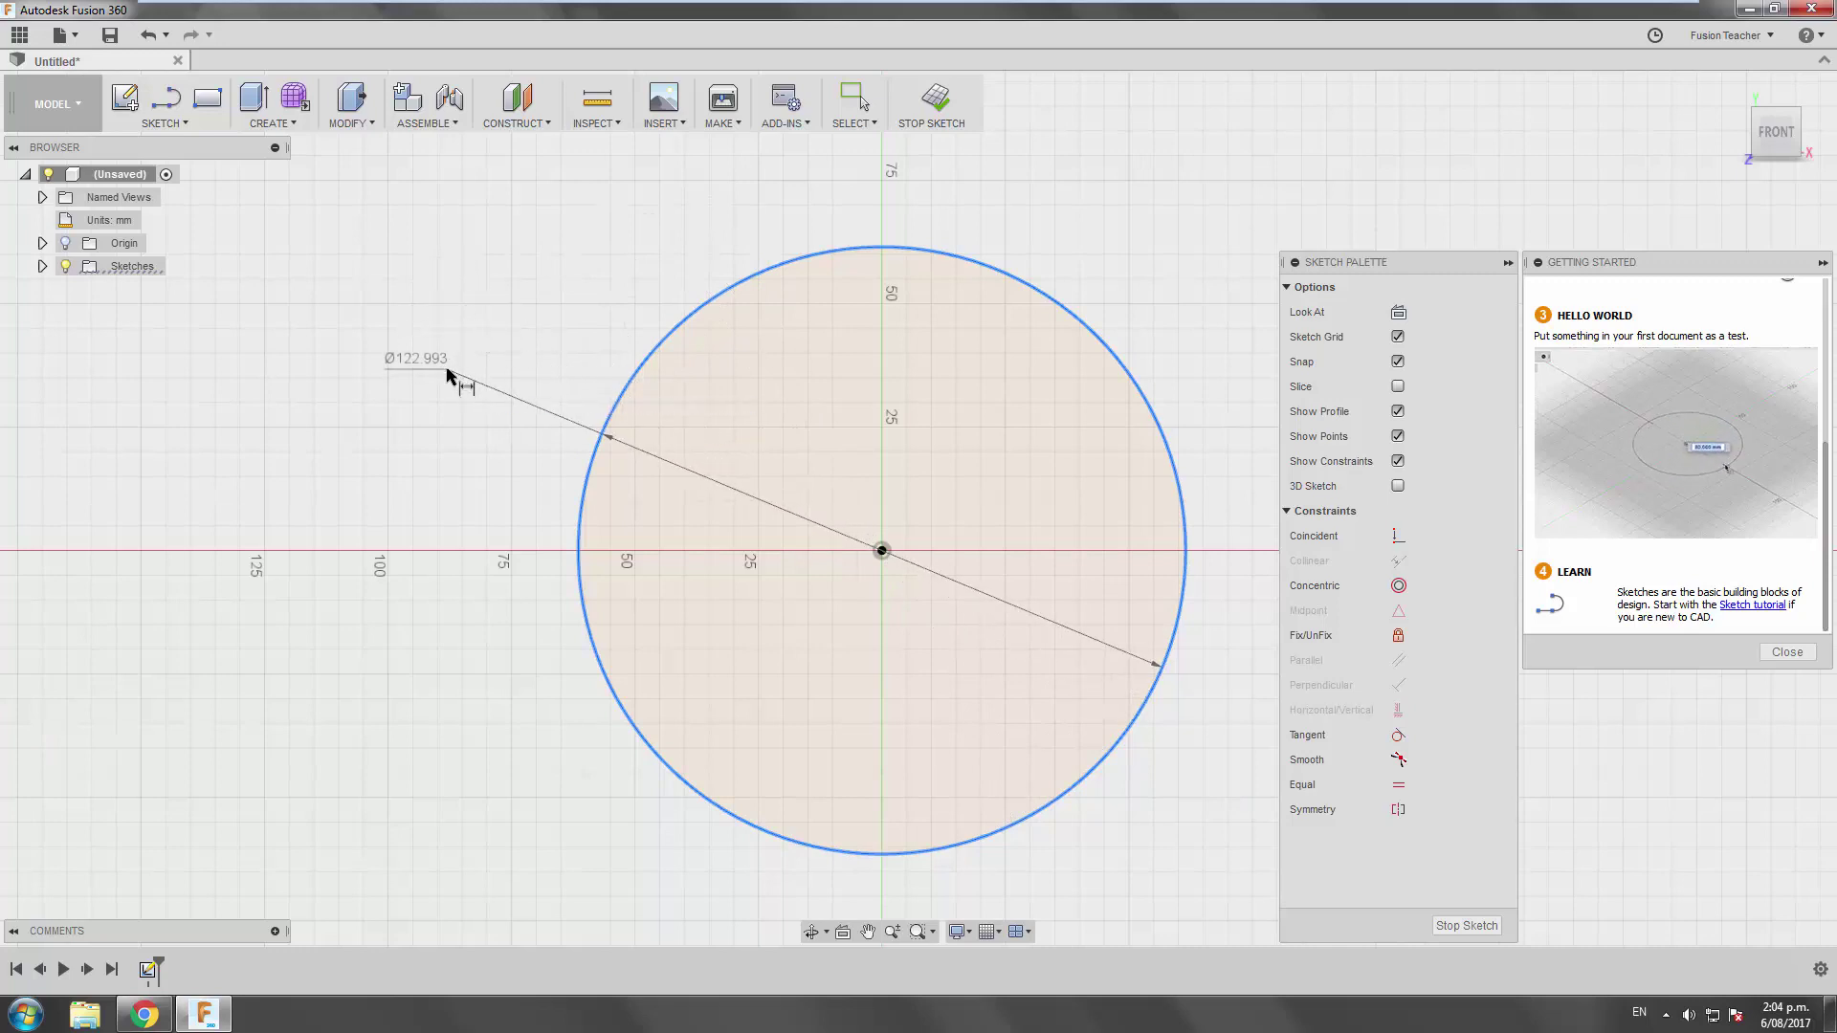
left_click(460, 381)
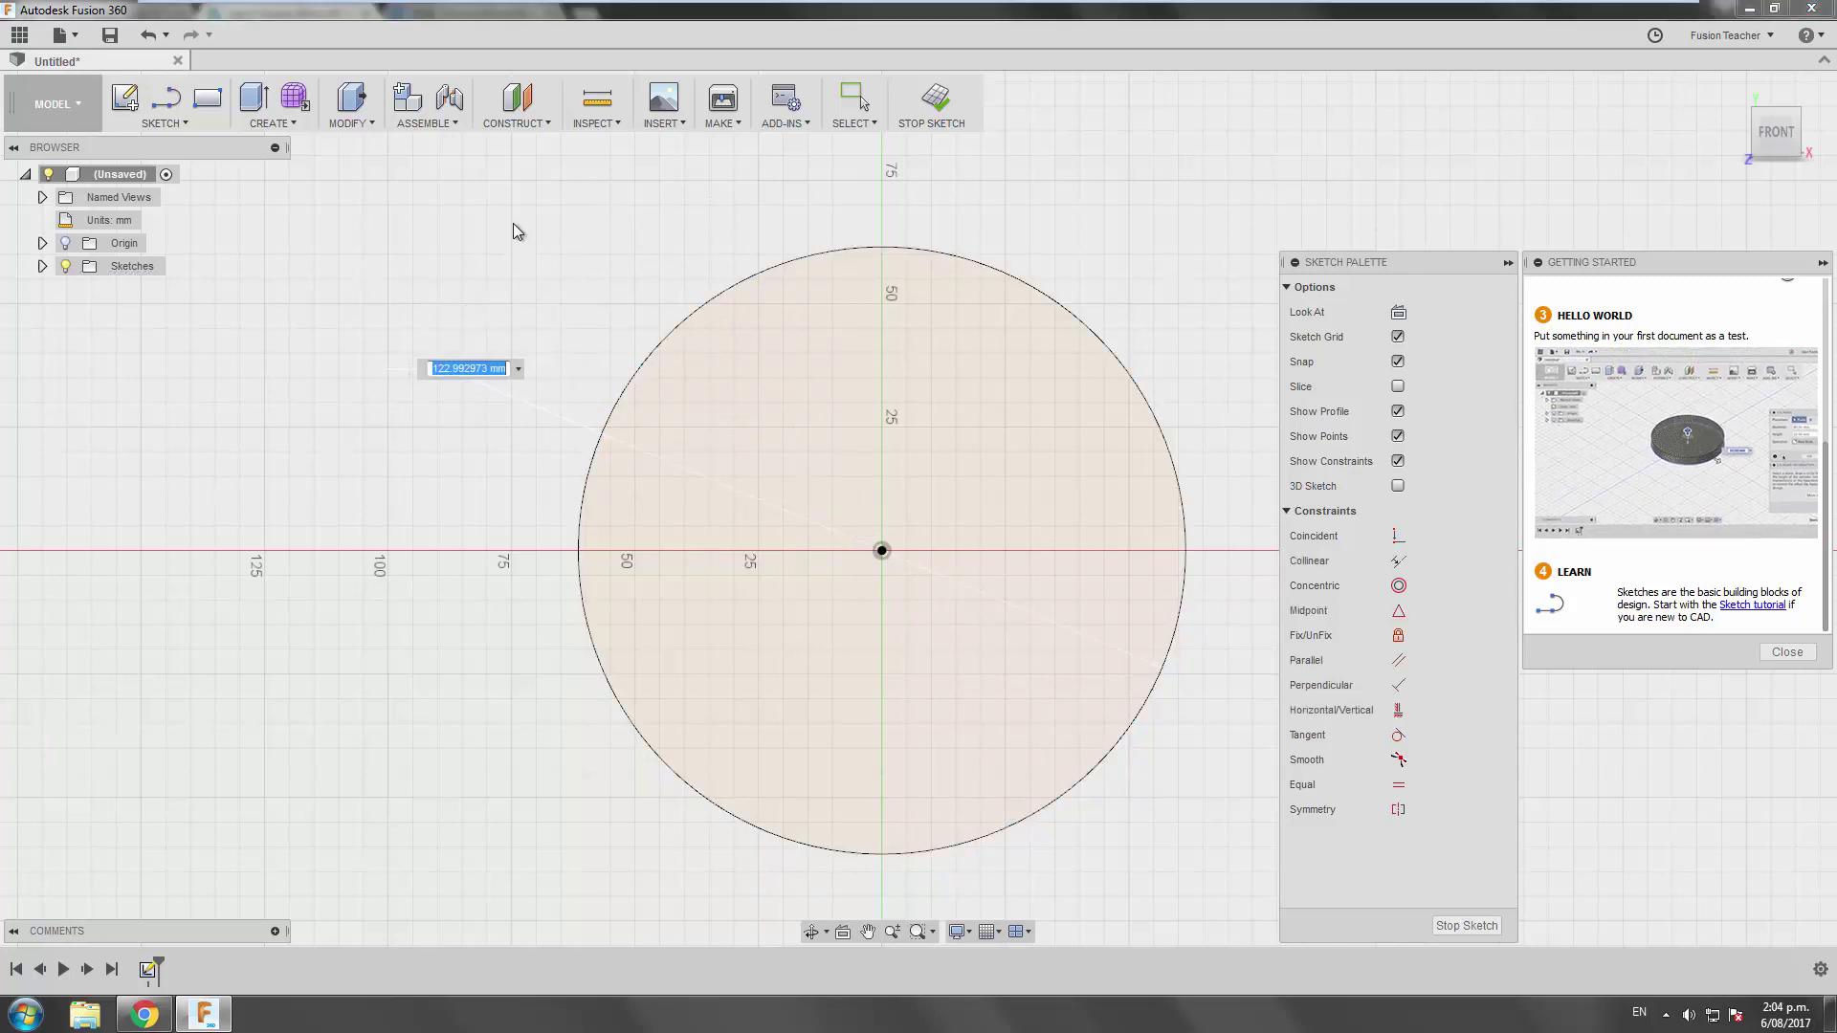
type("120")
key("Return")
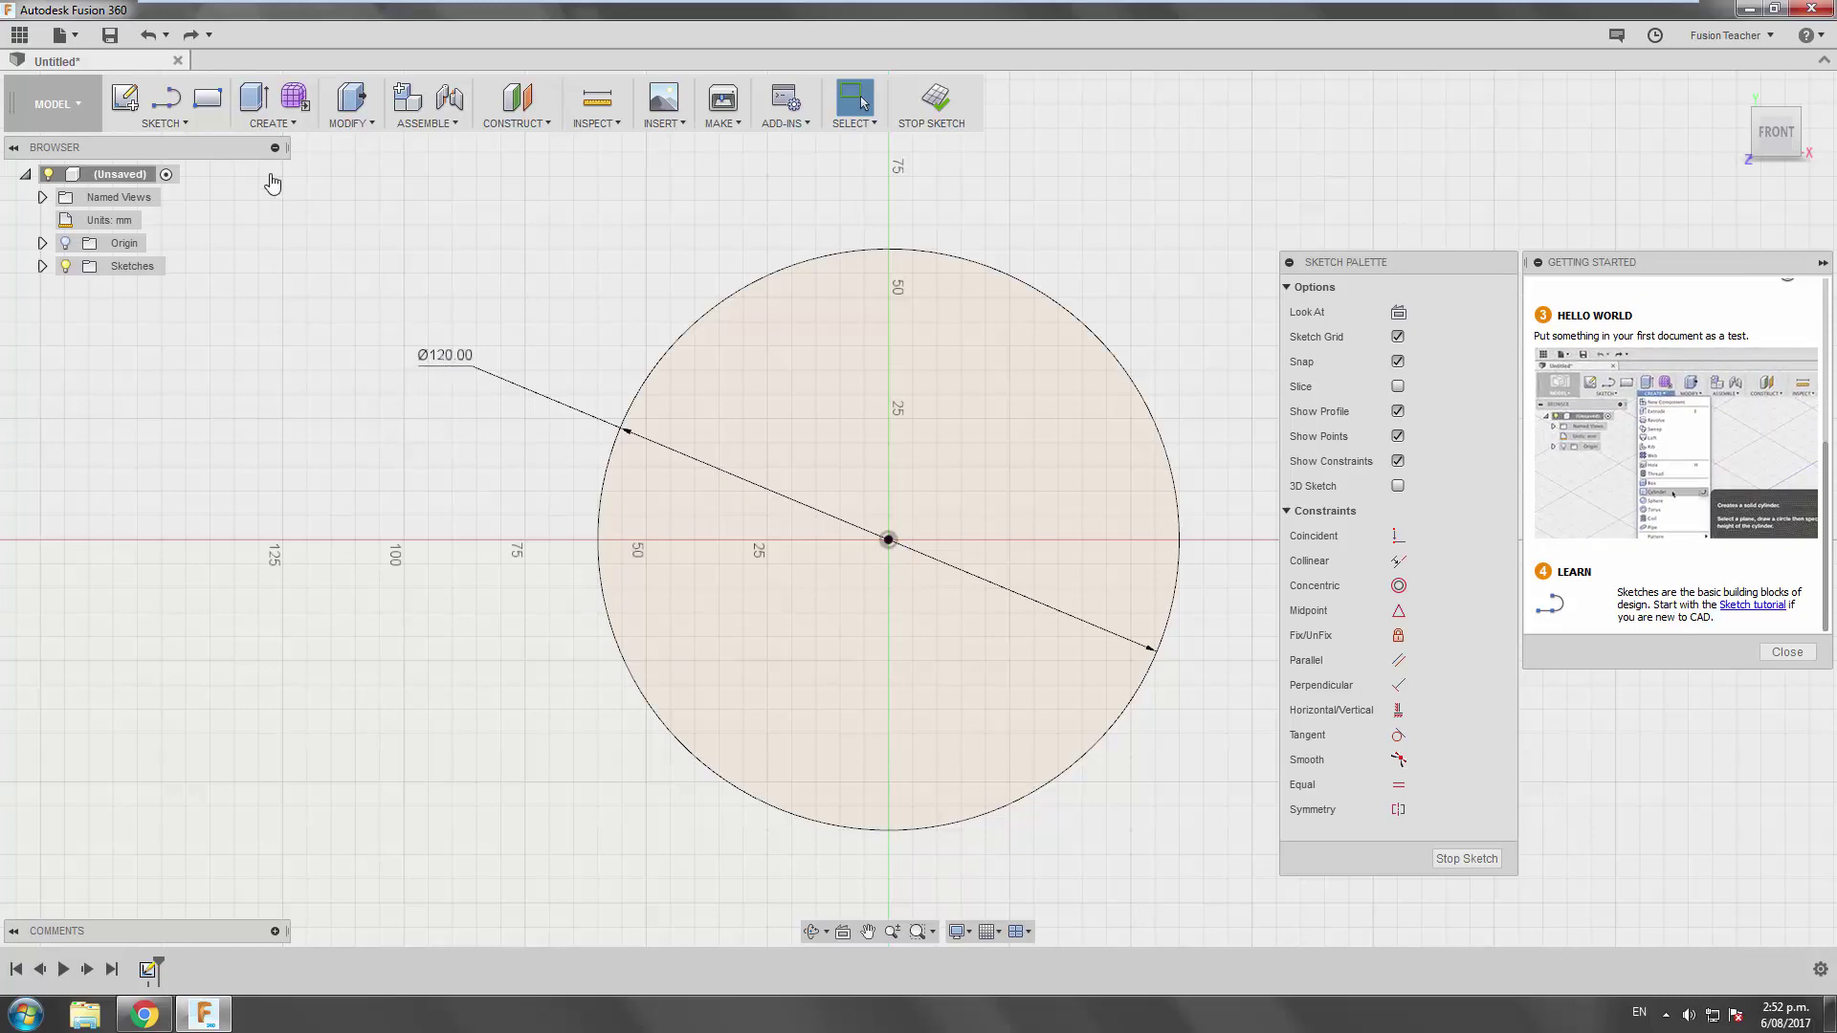
Extrude the 120 mm circle profile 75 mm to make a solid cylinder body
left_click(252, 98)
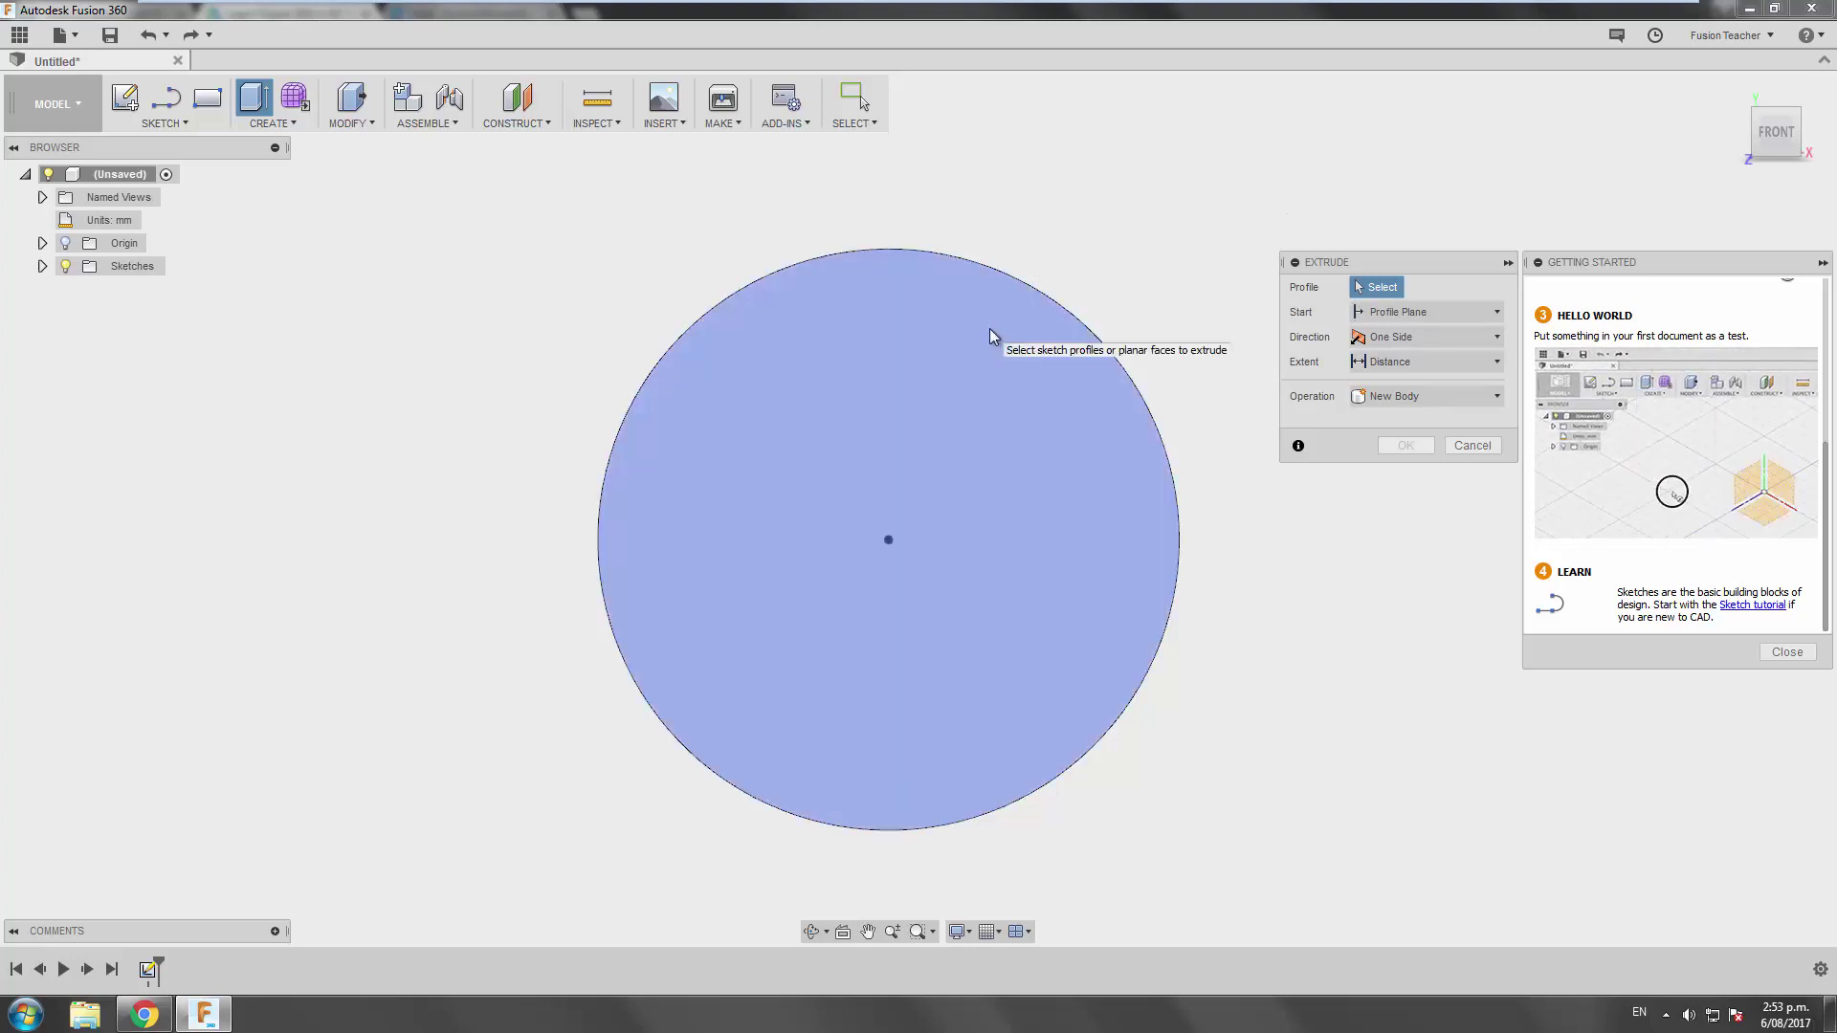
left_click(989, 329)
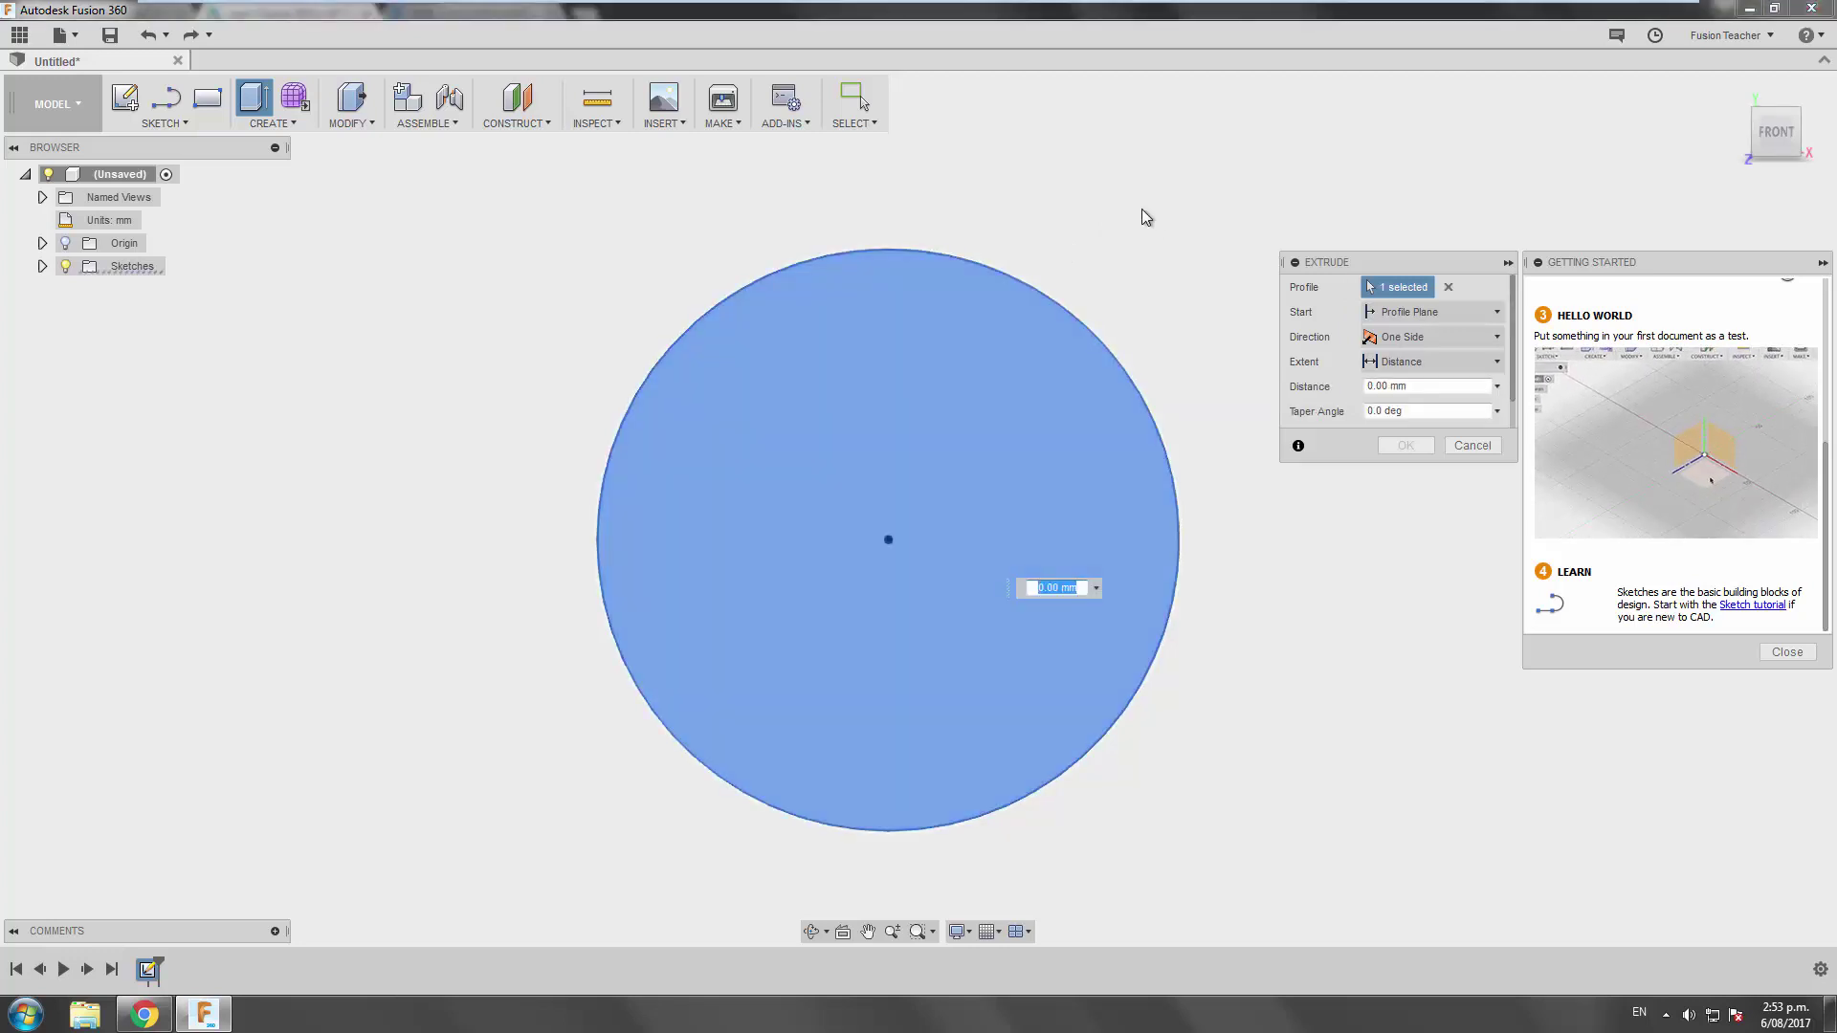
middle_click_drag(1119, 234, 959, 518)
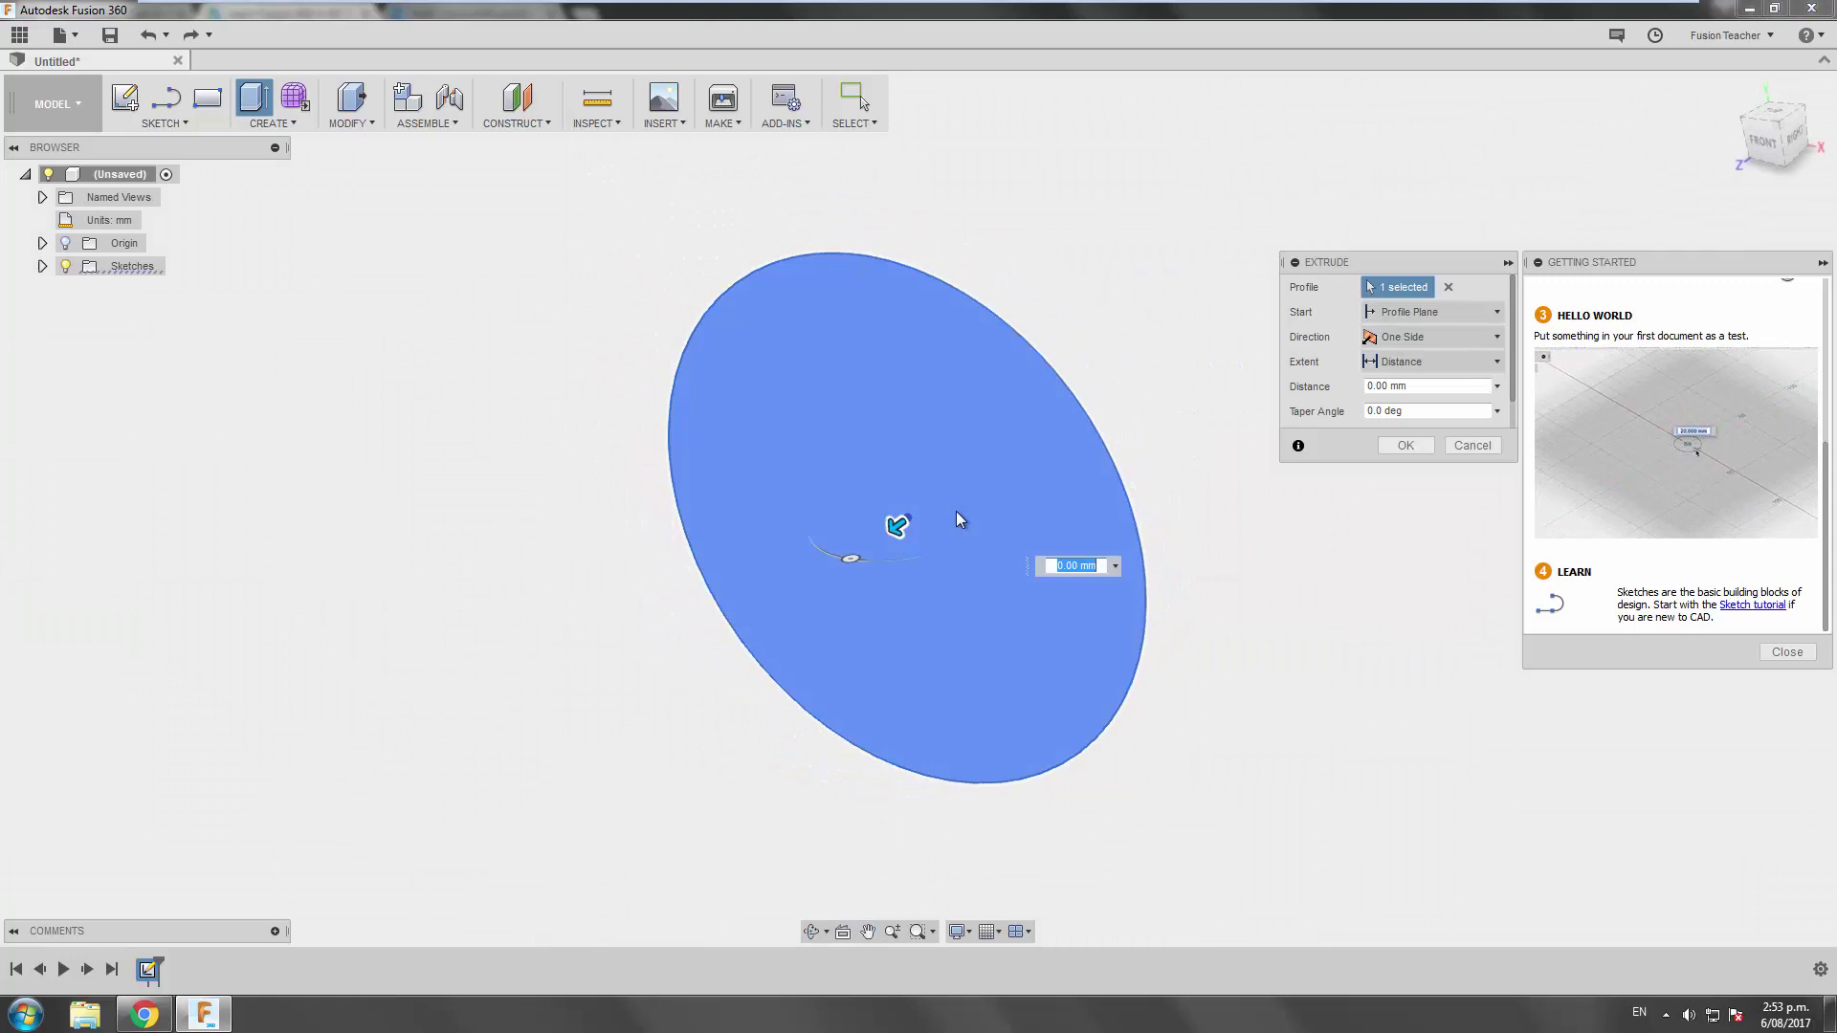
left_click_drag(897, 525, 694, 648)
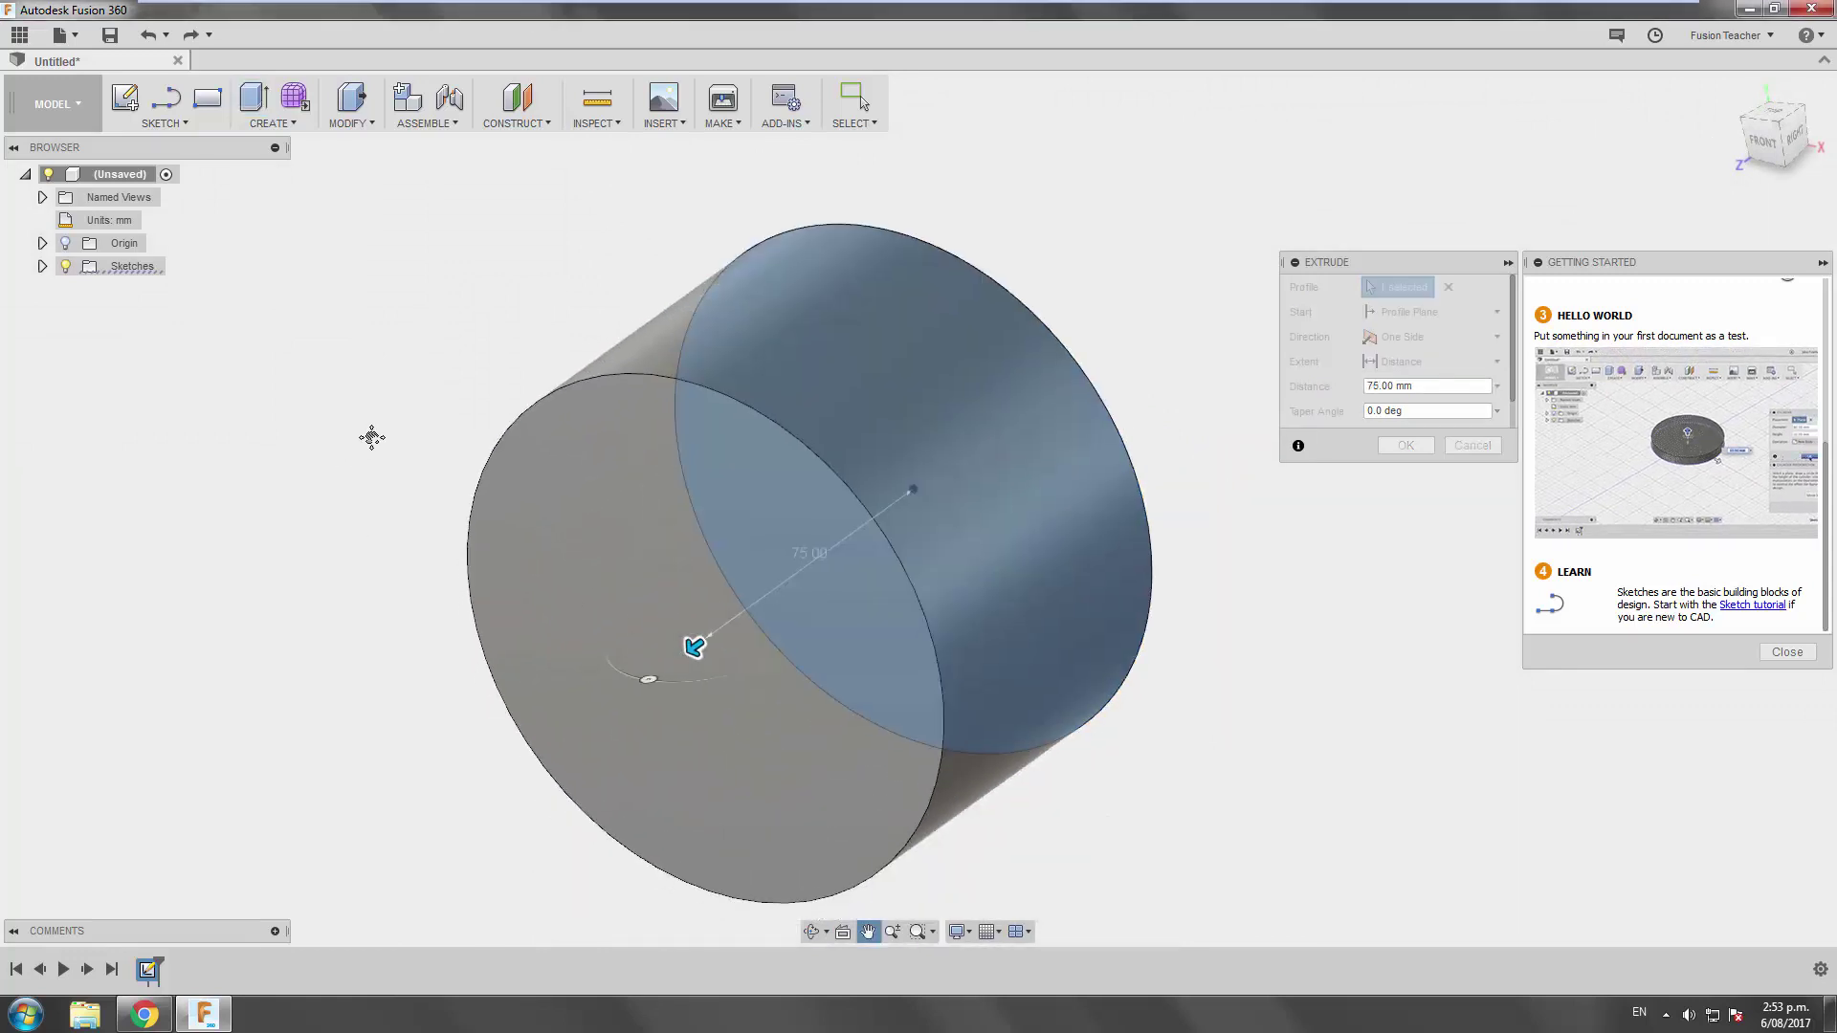
middle_click_drag(372, 437, 400, 405)
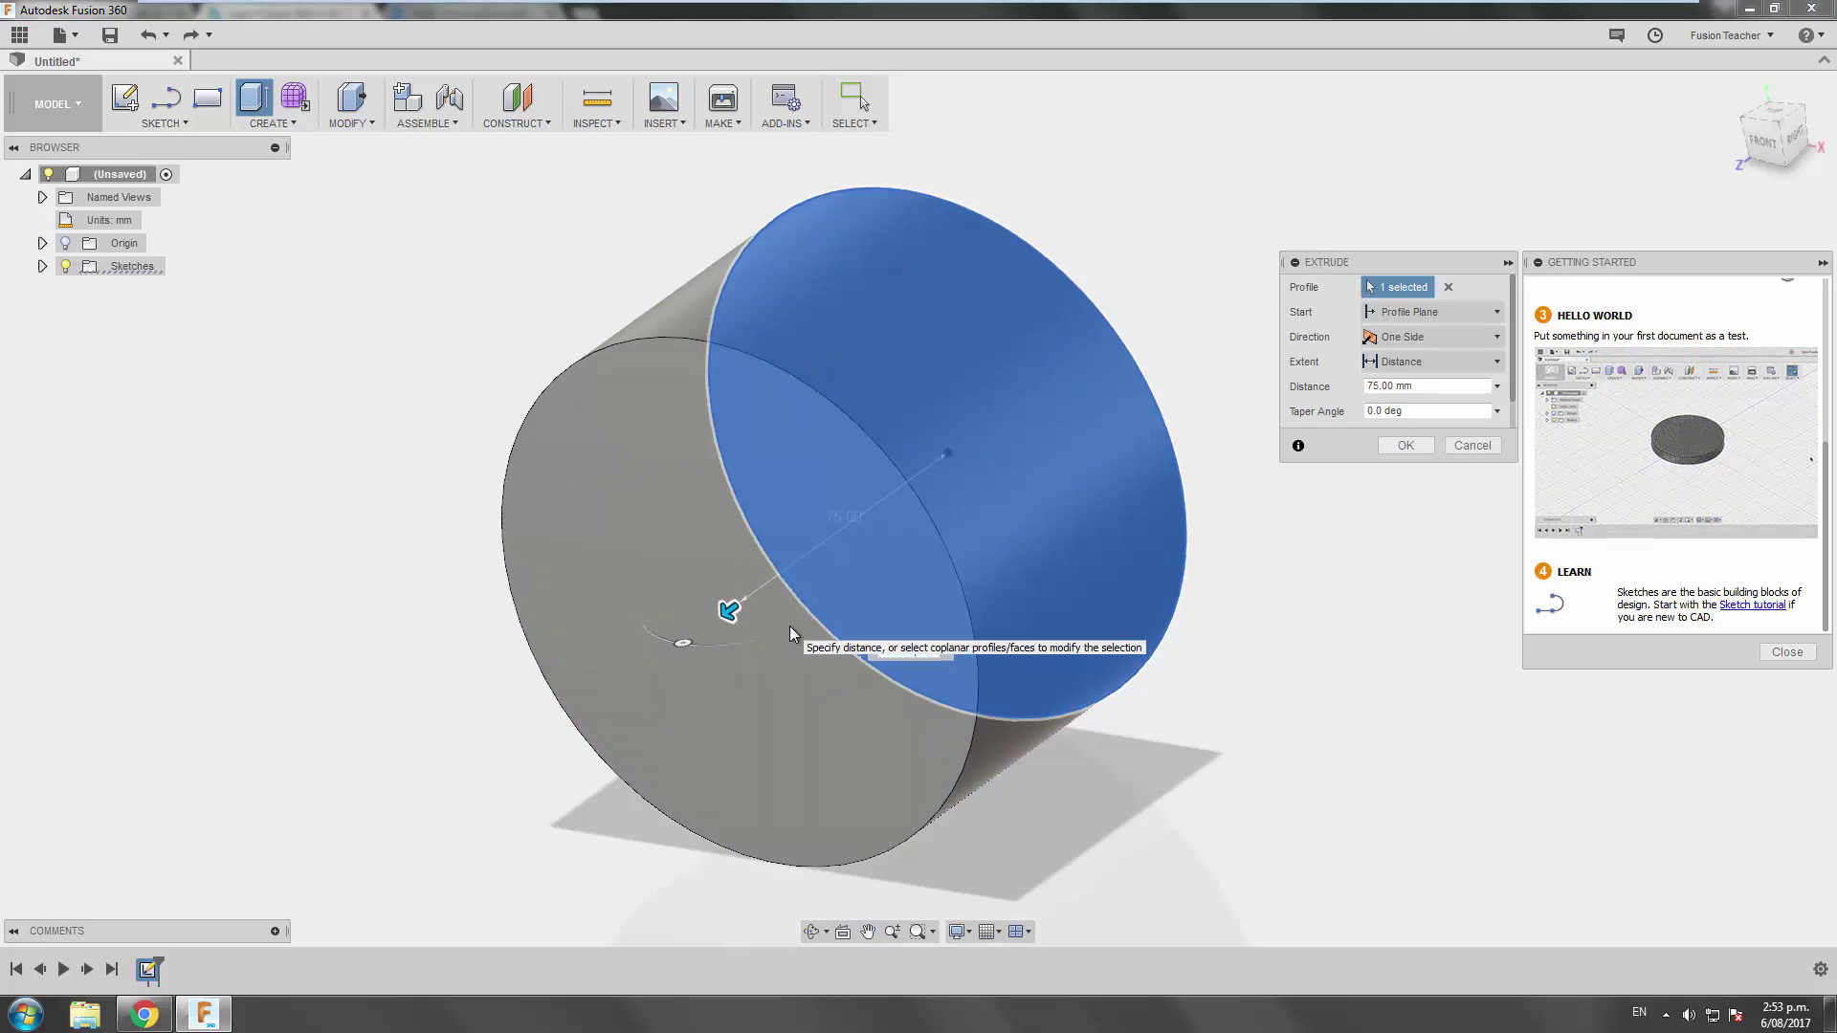
key("Return")
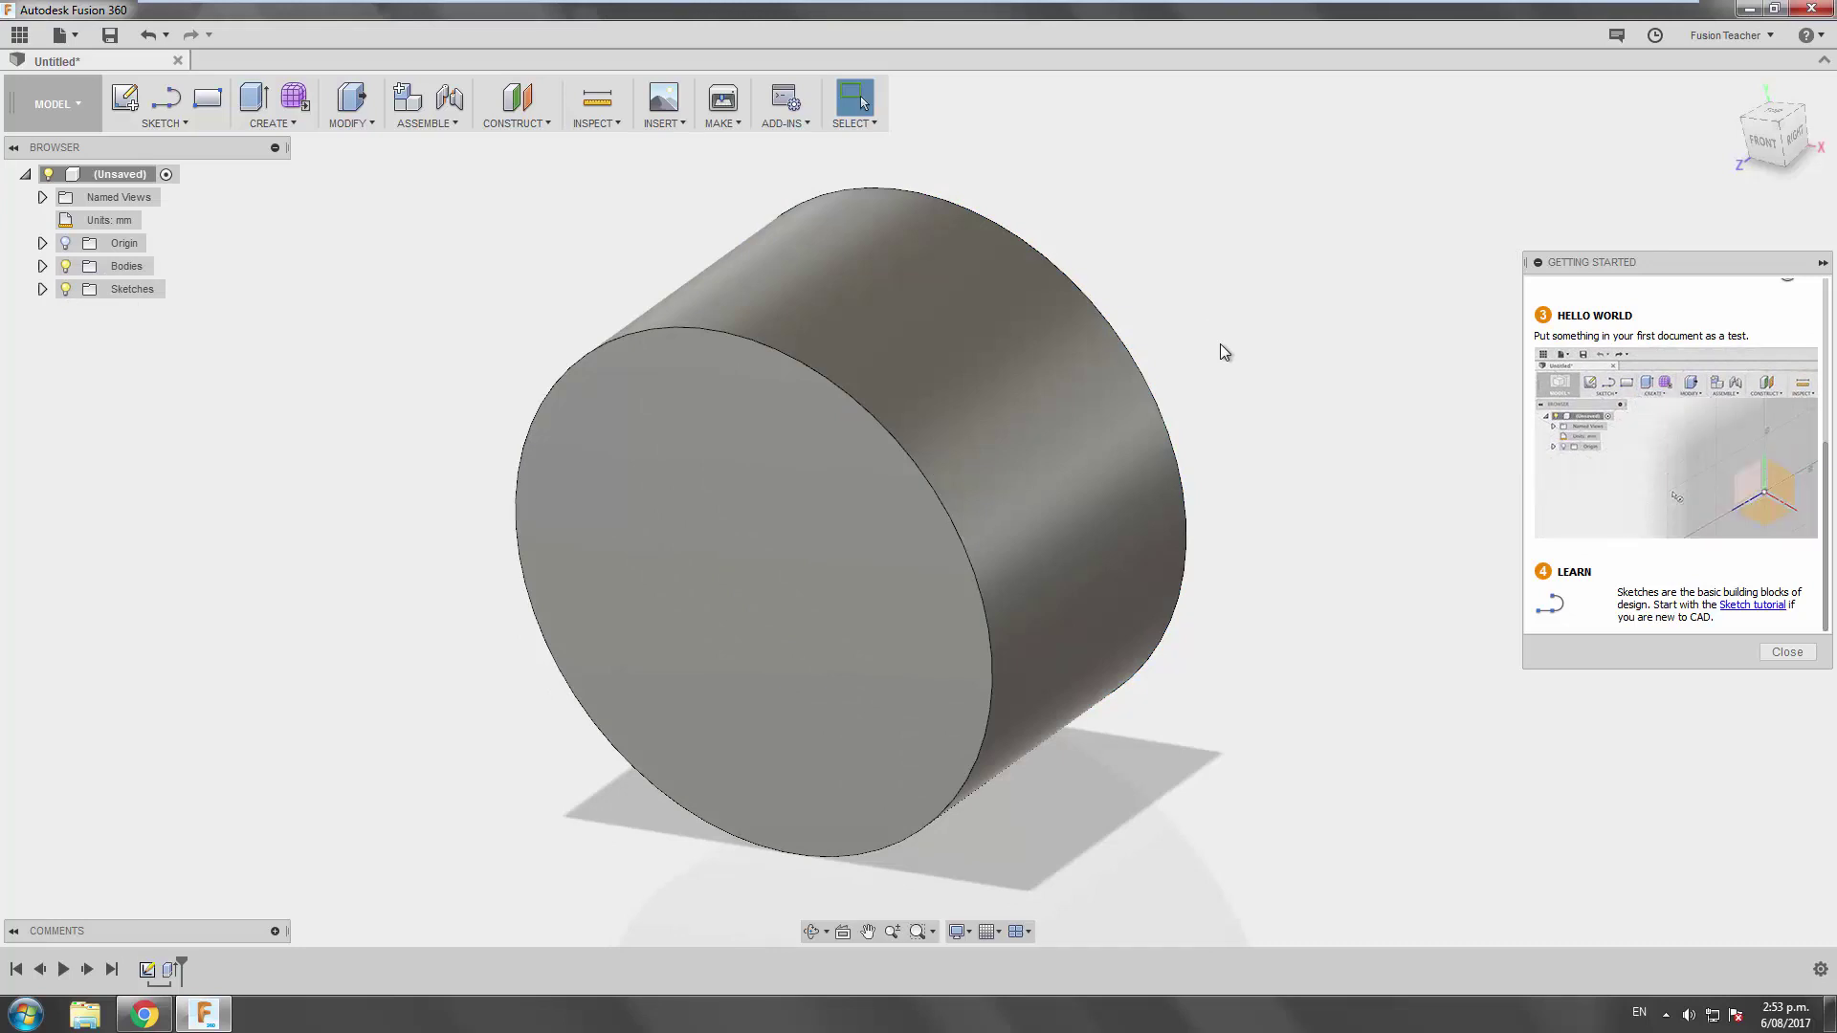
middle_click_drag(1319, 367, 1367, 367)
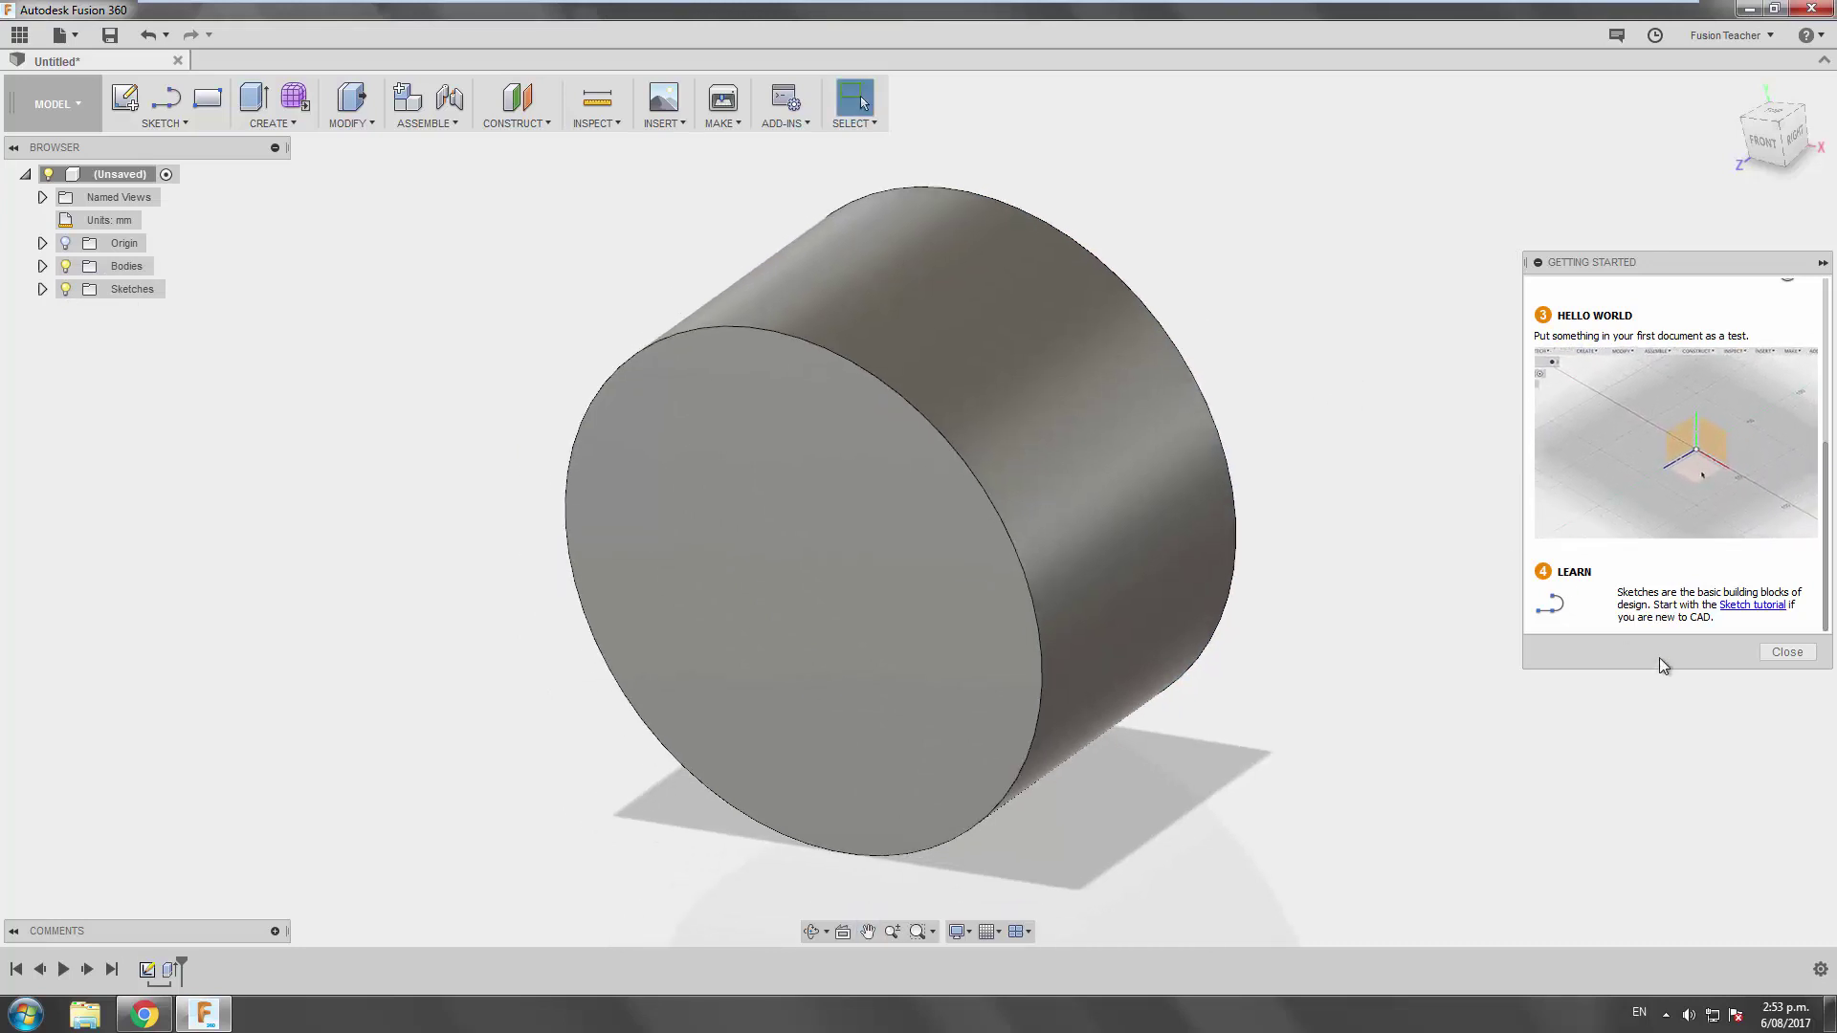
Close the Getting Started panel and pan the view across the cylinder
left_click(1787, 651)
middle_click_drag(1290, 443, 1316, 435)
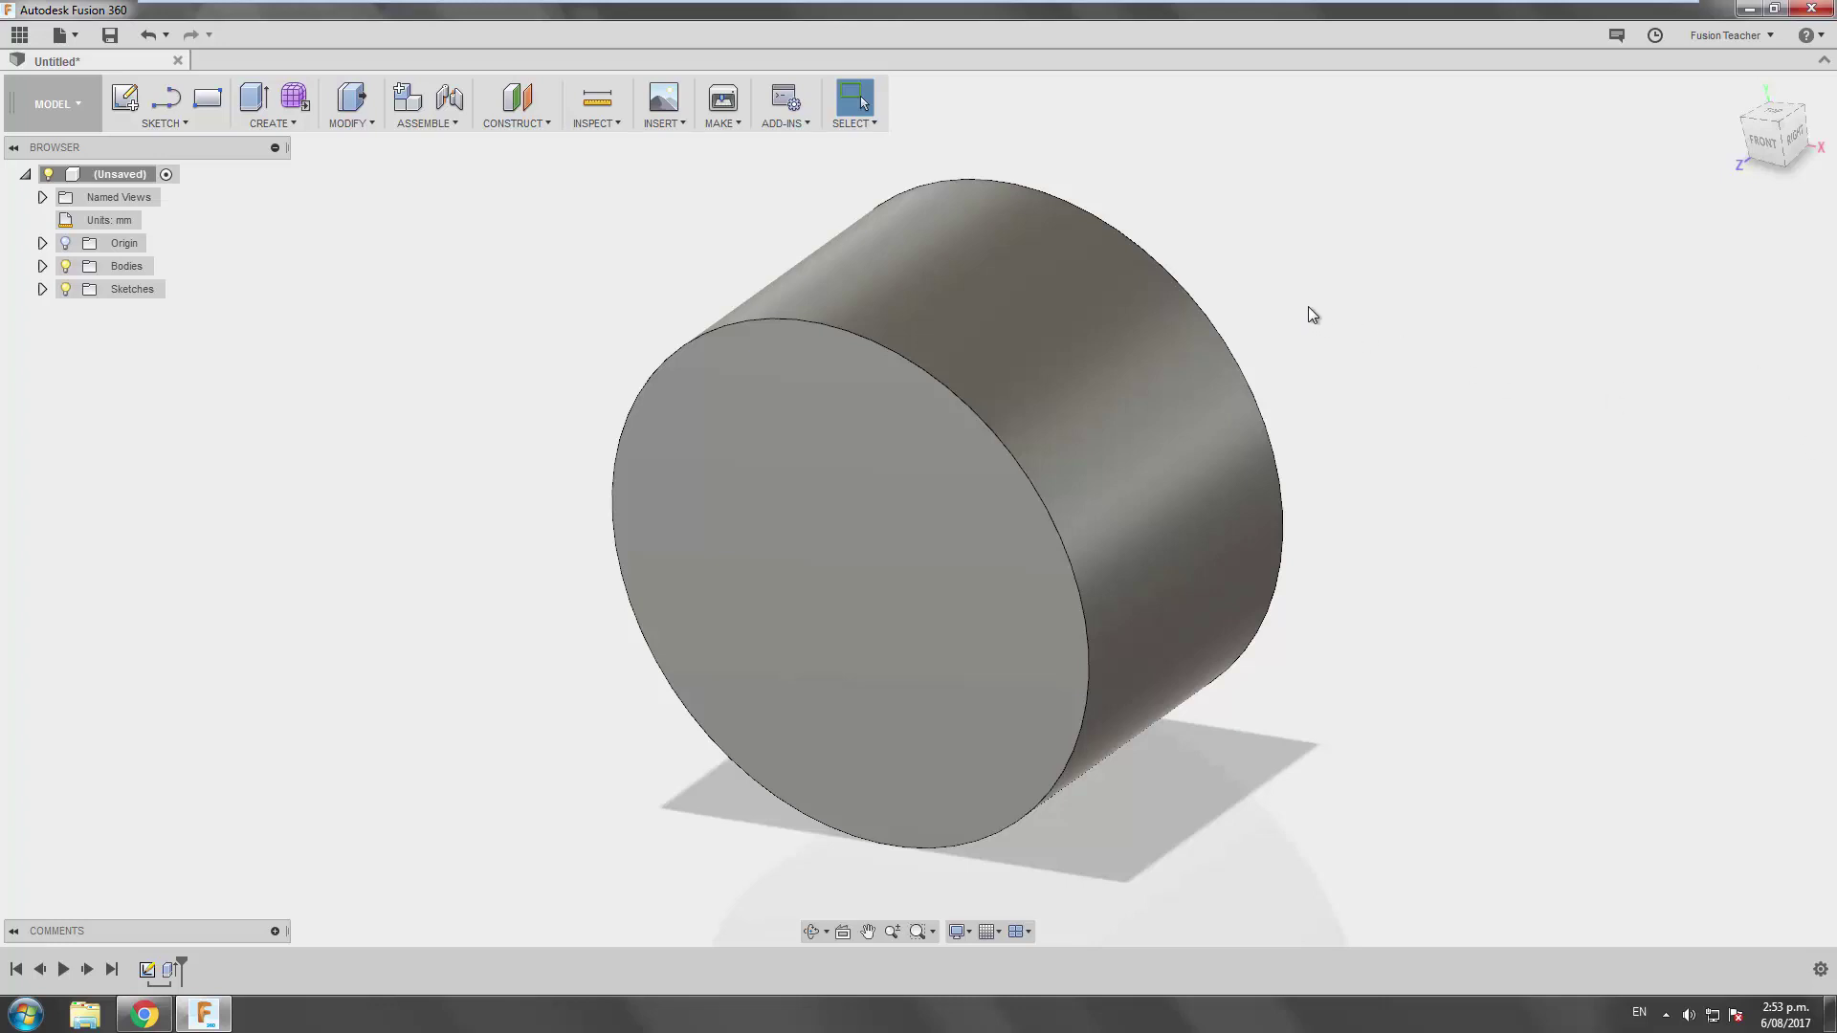
middle_click_drag(1282, 312, 1254, 373)
Zoom in and out repeatedly to inspect the cylinder from several distances
scroll(1255, 398, "down", 3)
scroll(1186, 411, "up", 5)
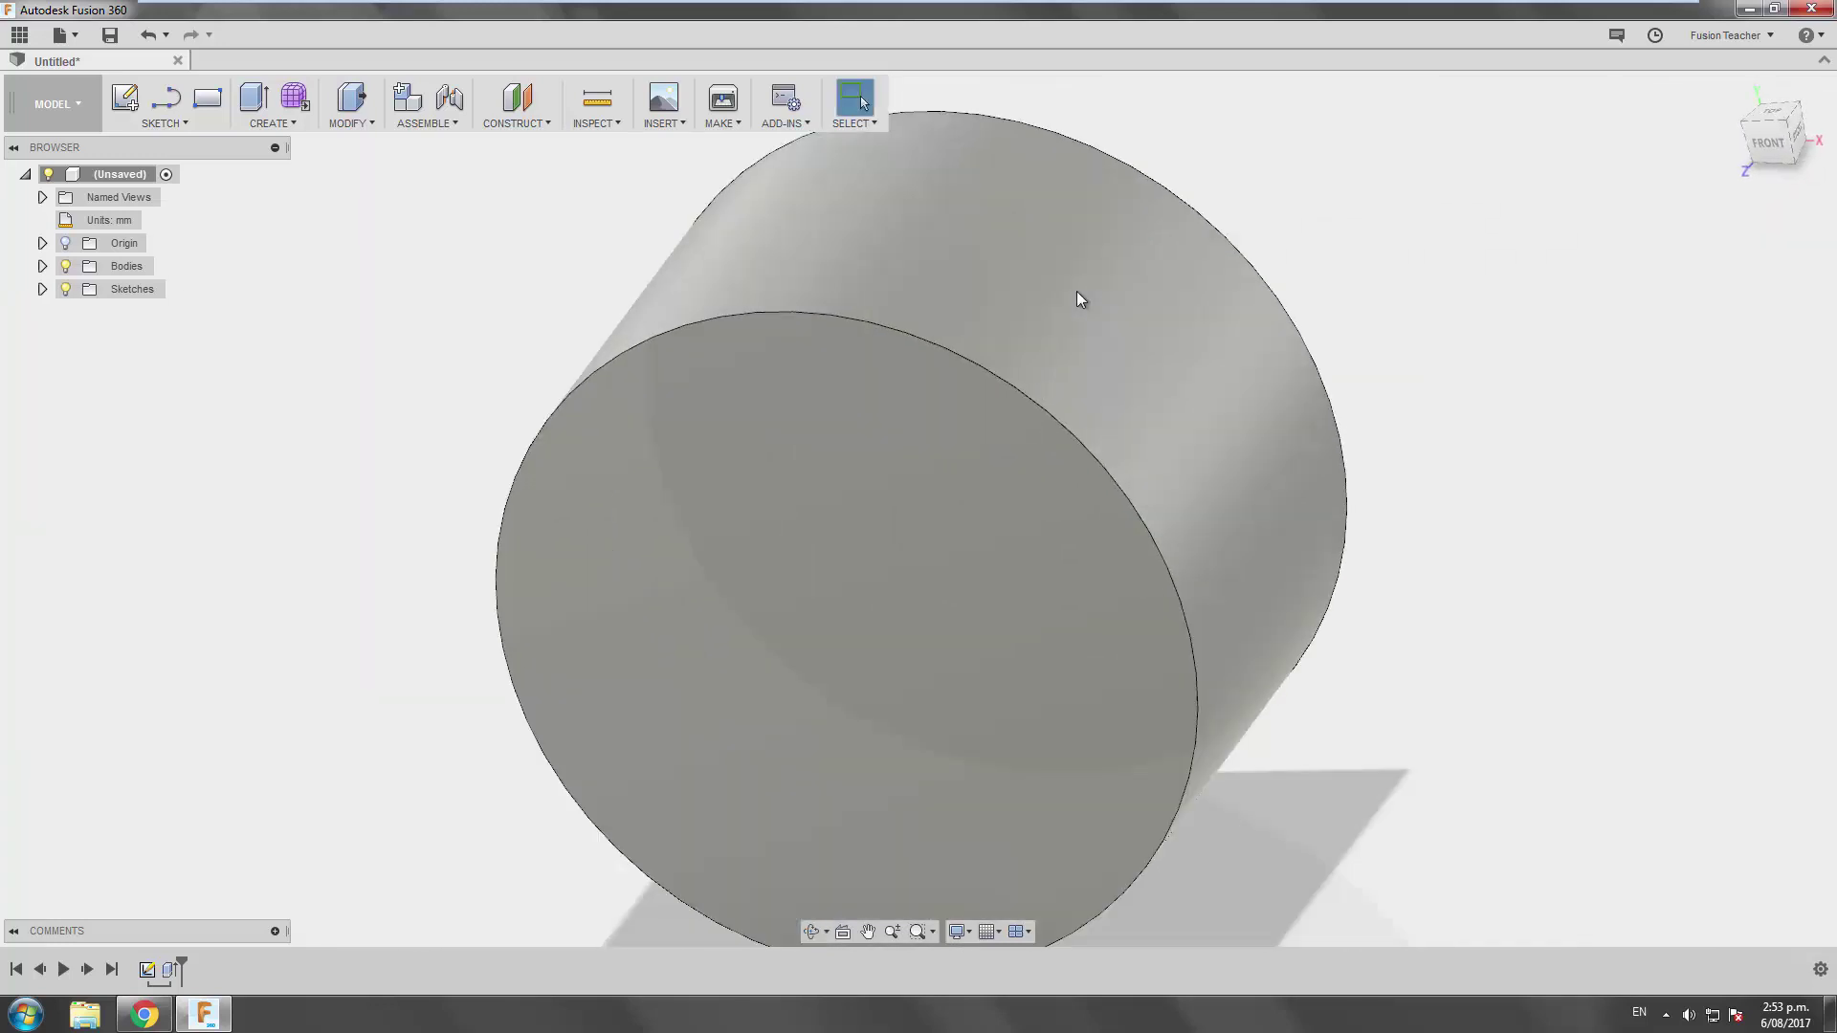
scroll(1083, 515, "down", 4)
scroll(1146, 632, "up", 3)
scroll(1336, 480, "down", 1)
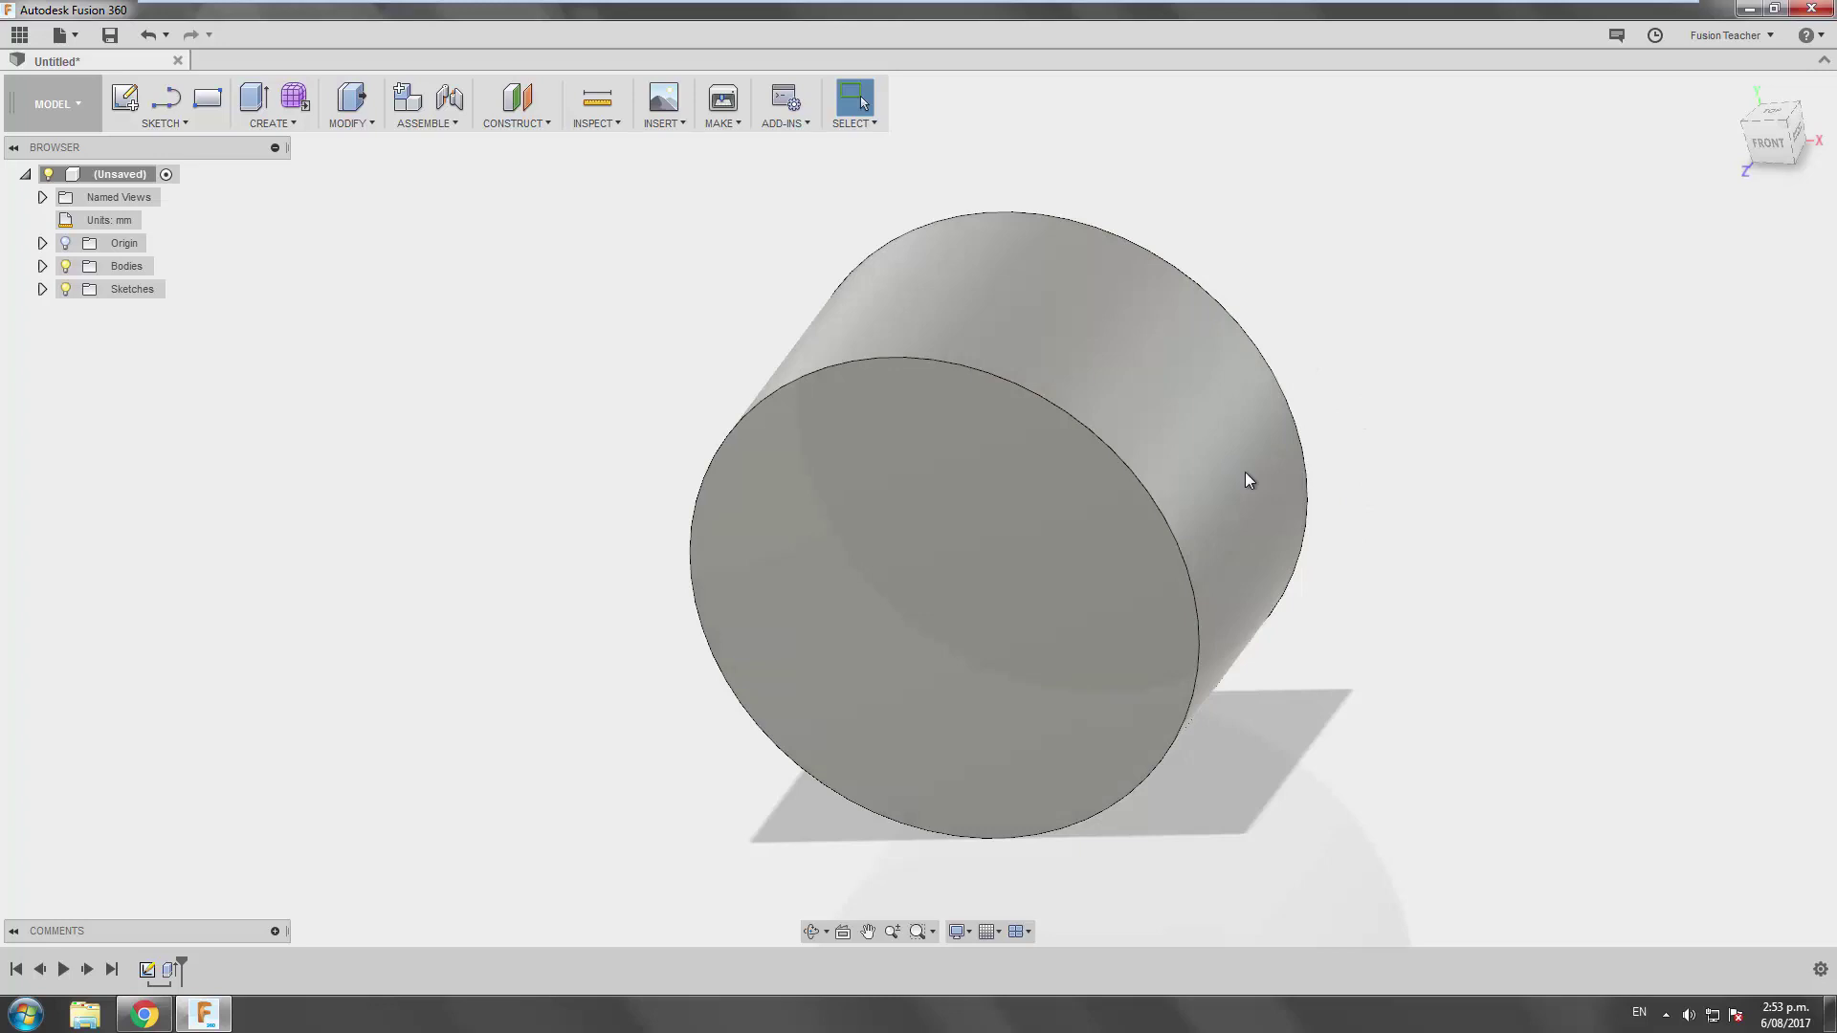
scroll(1297, 458, "up", 8)
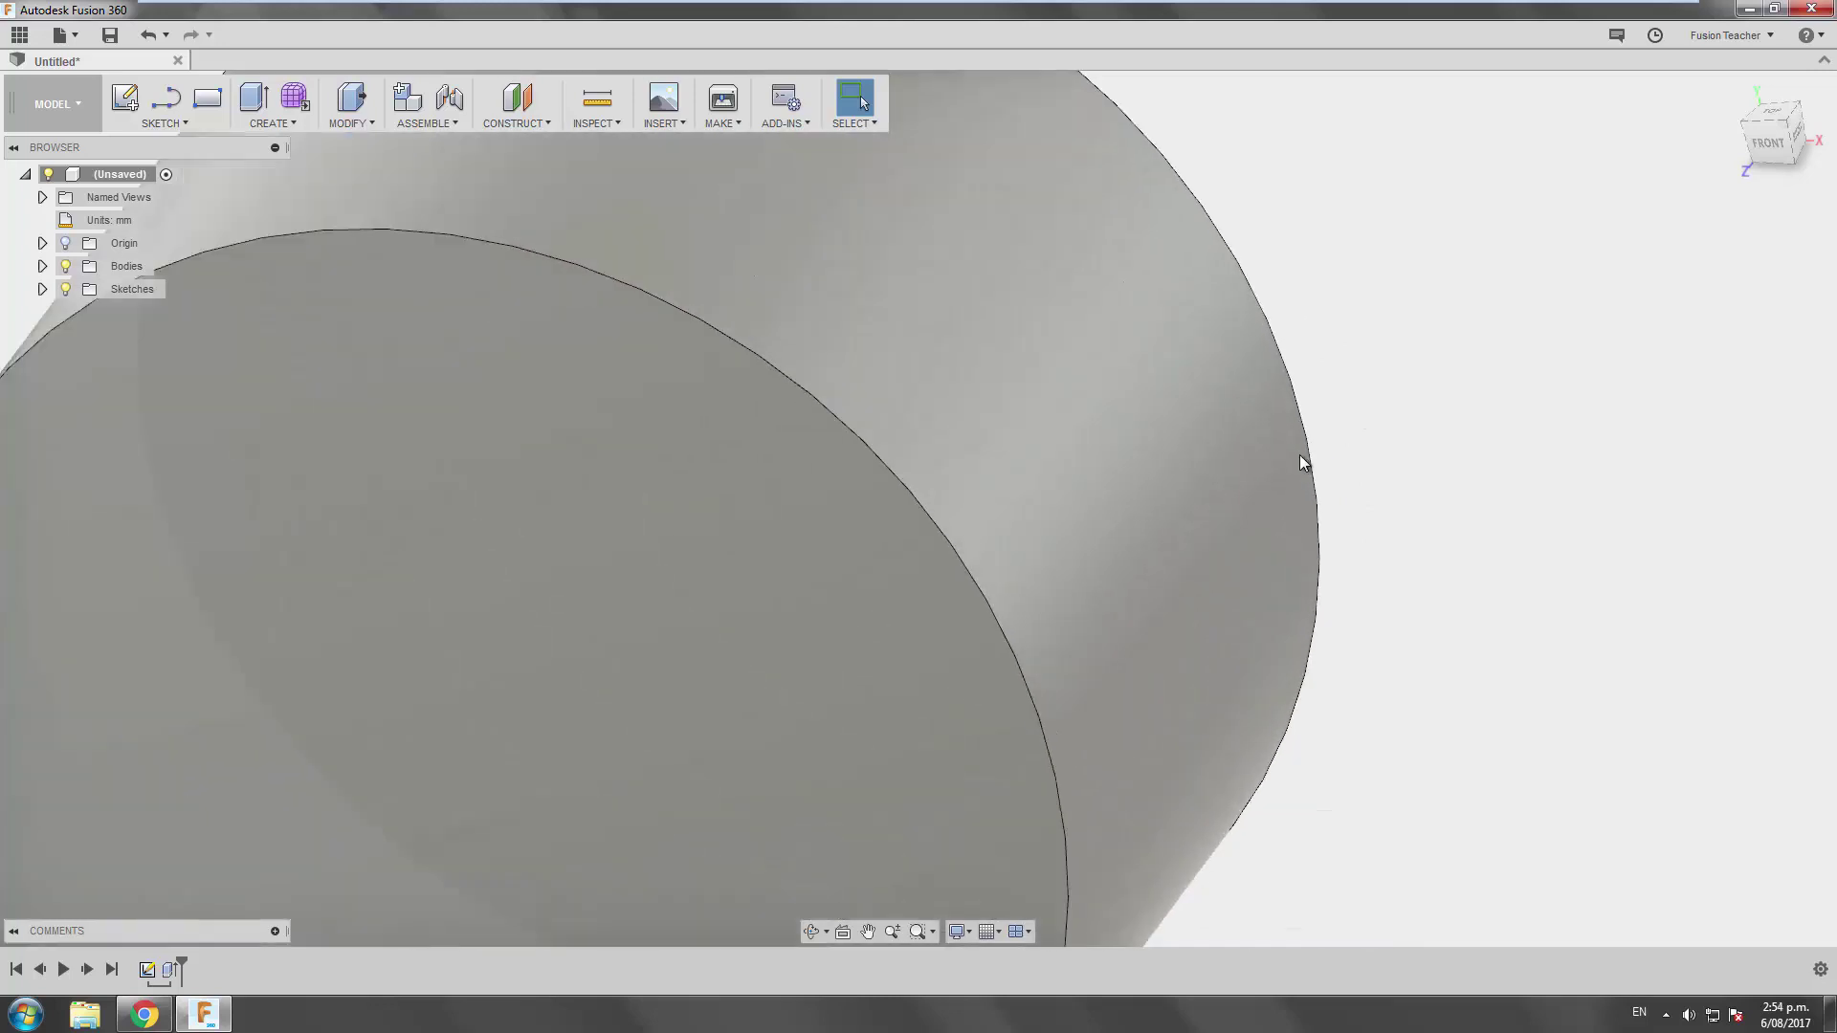
scroll(1303, 458, "down", 4)
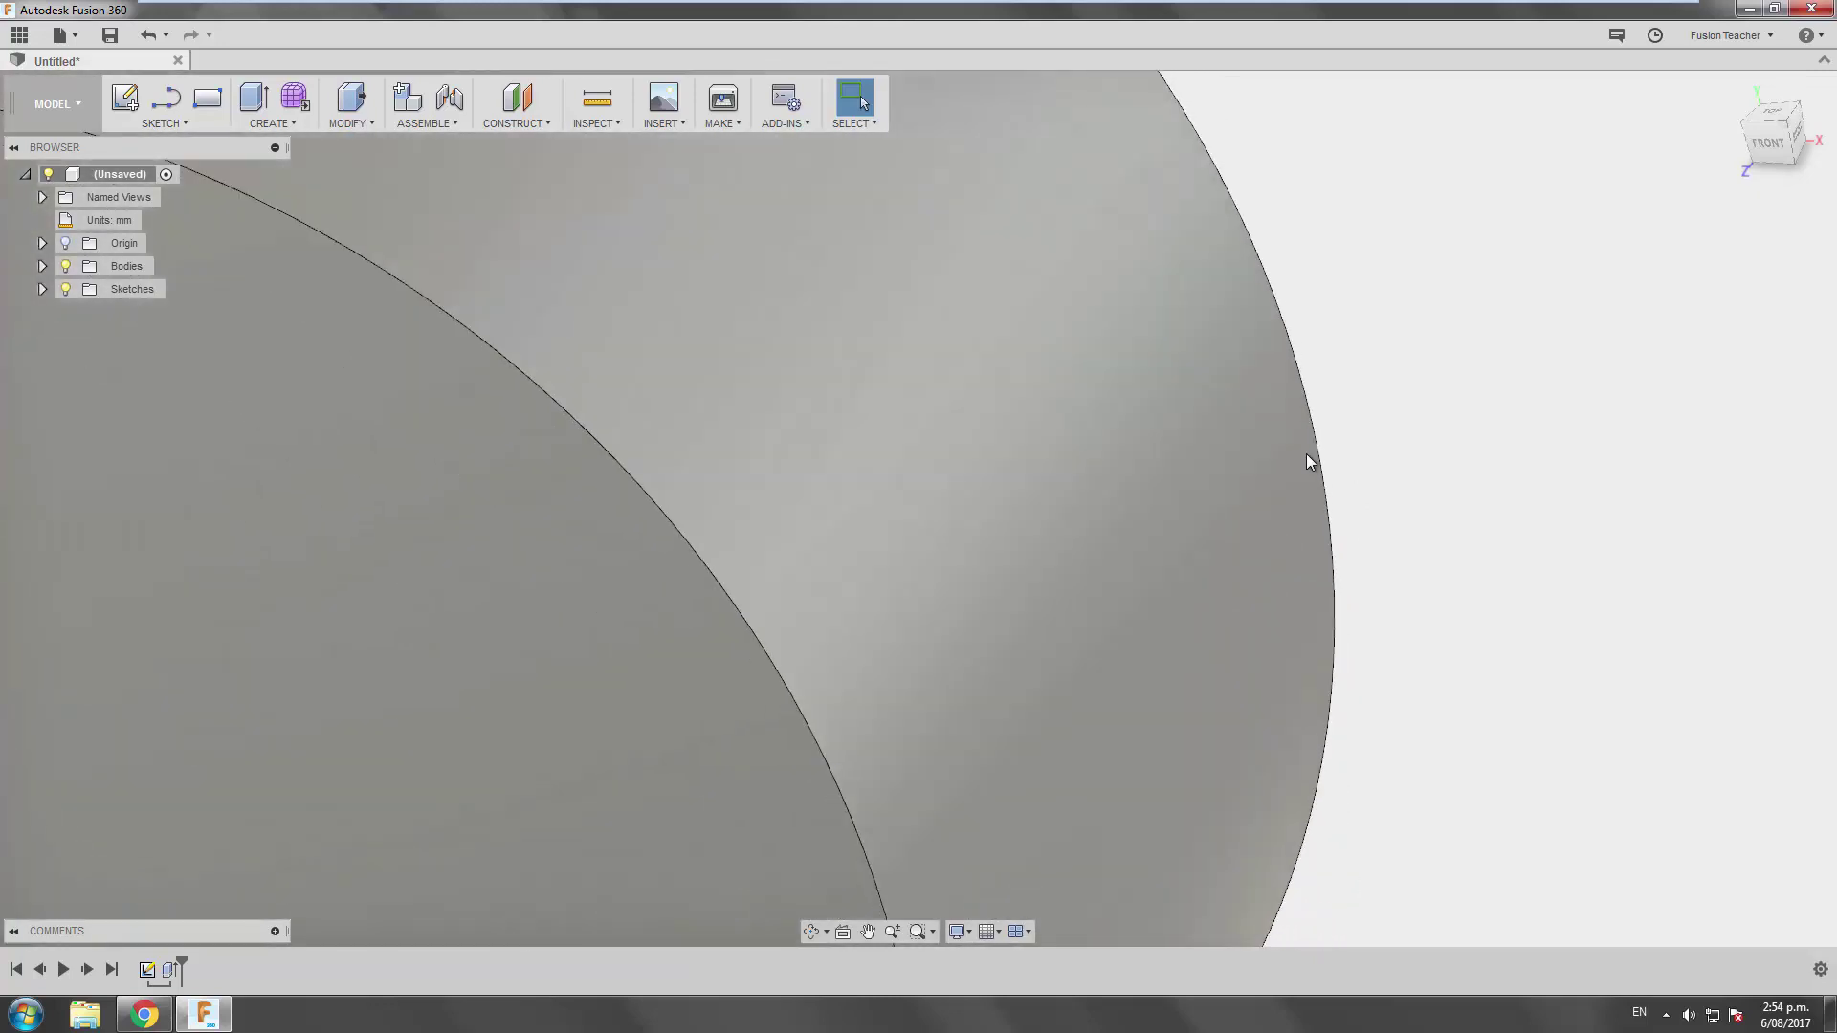
scroll(1312, 469, "down", 5)
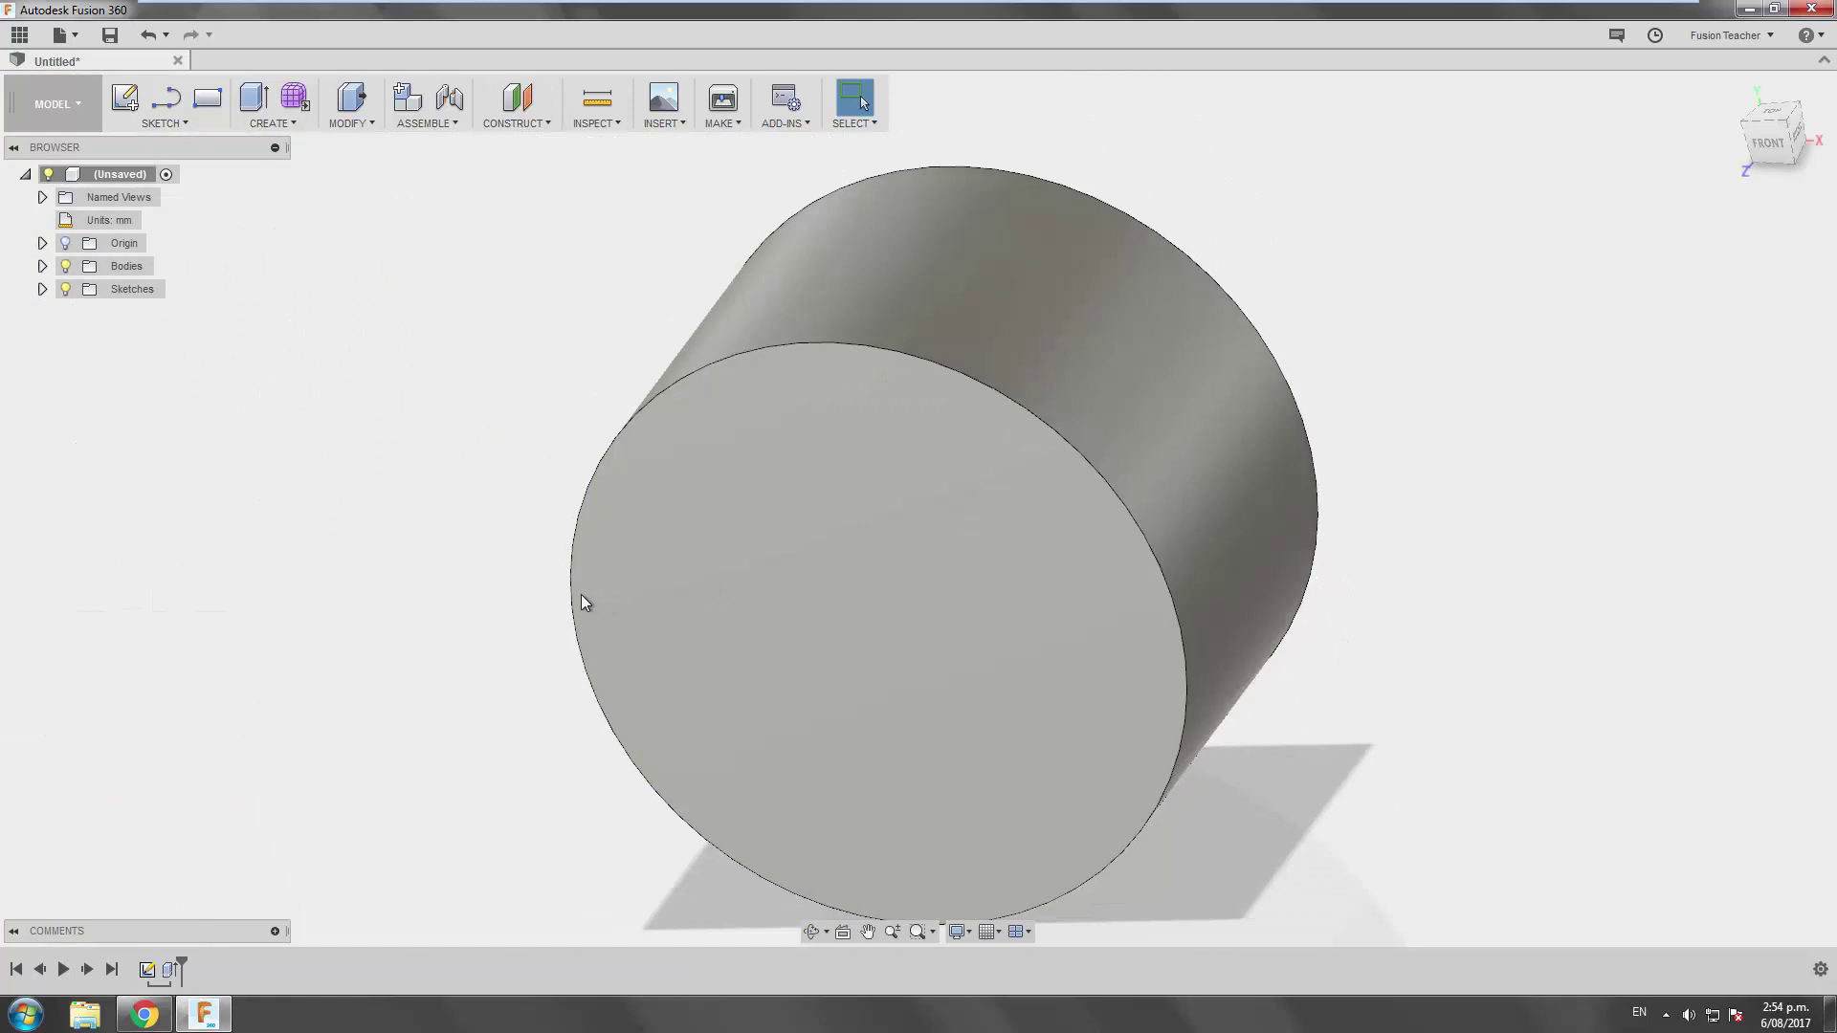
scroll(574, 591, "up", 5)
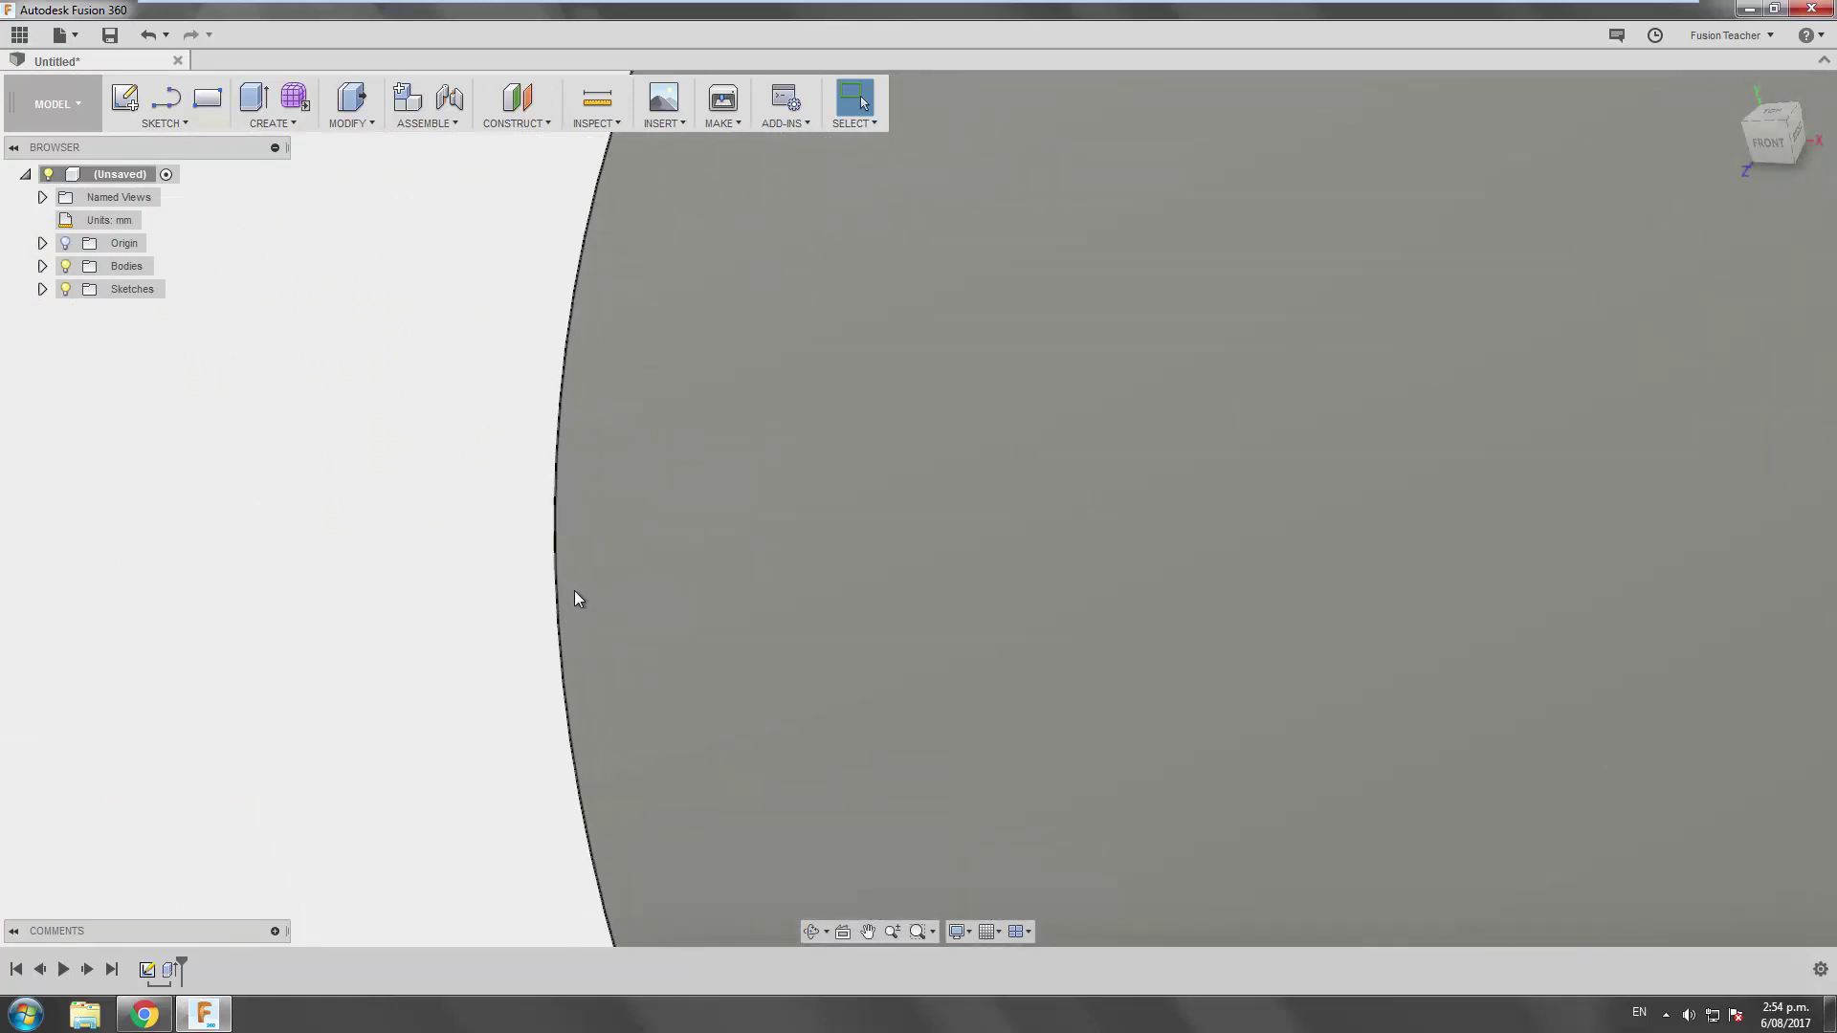
scroll(574, 593, "down", 5)
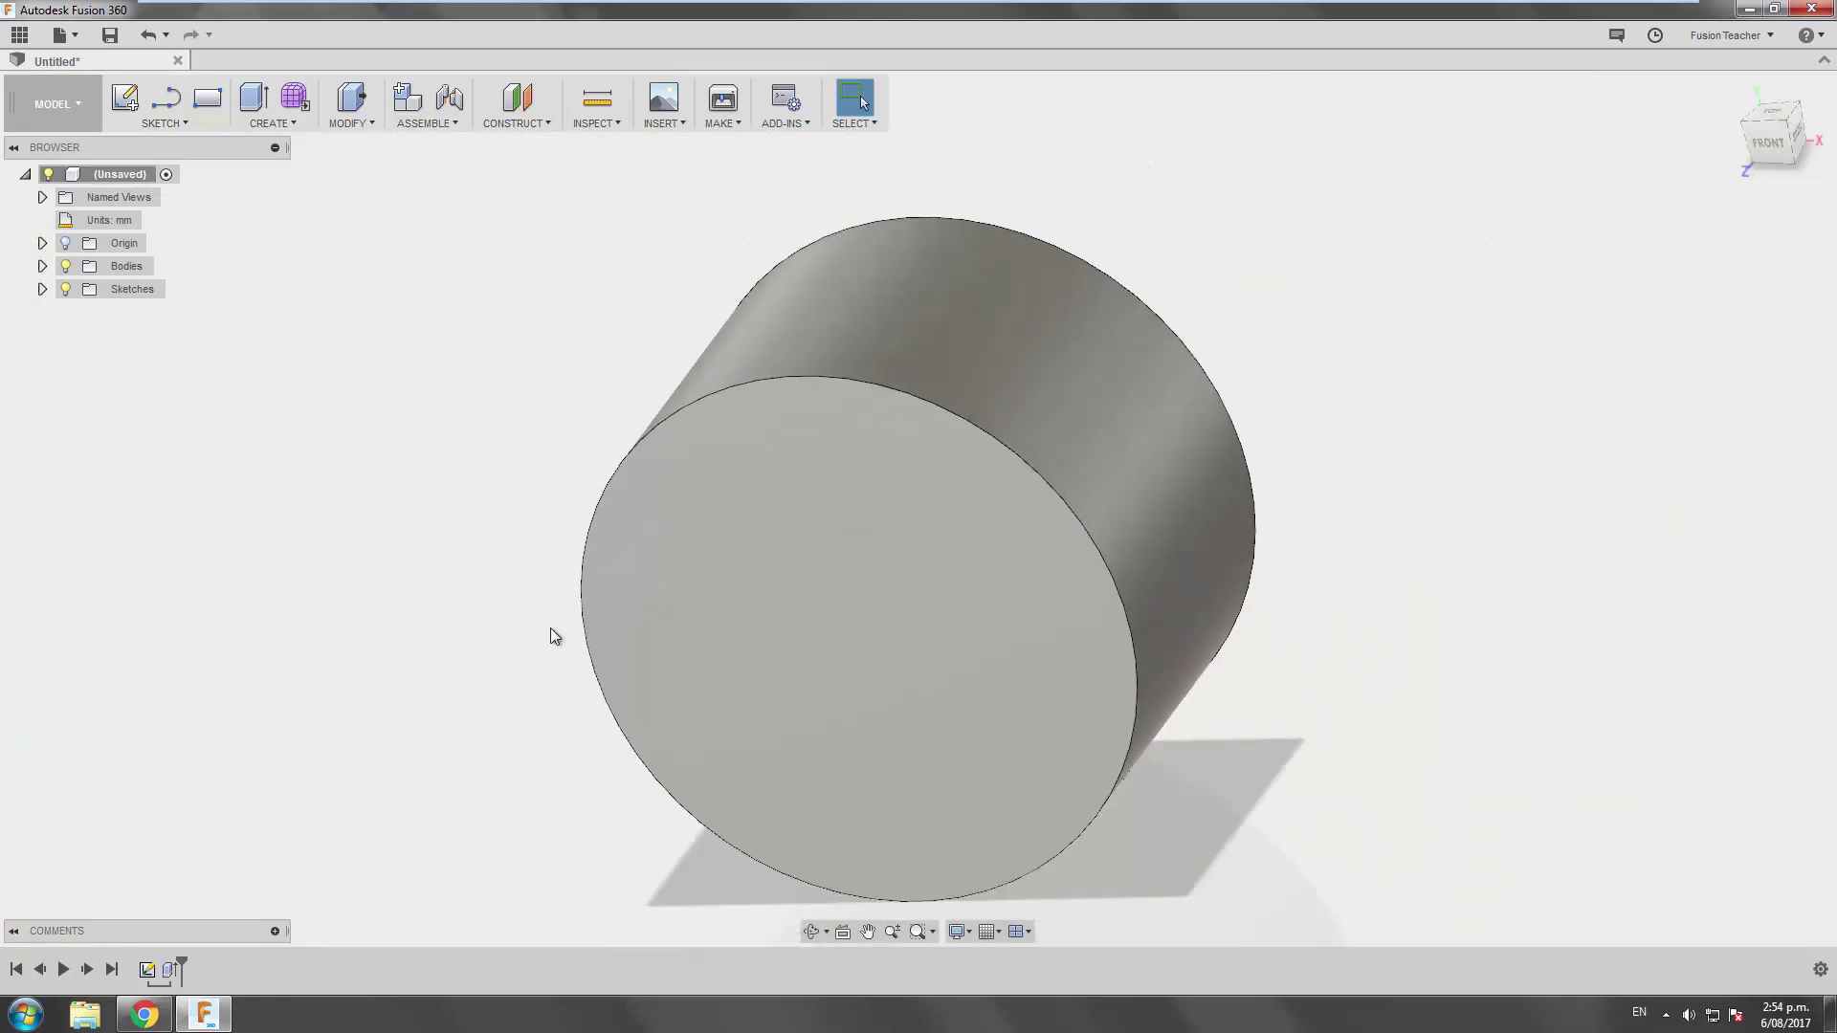
middle_click_drag(398, 656, 605, 453)
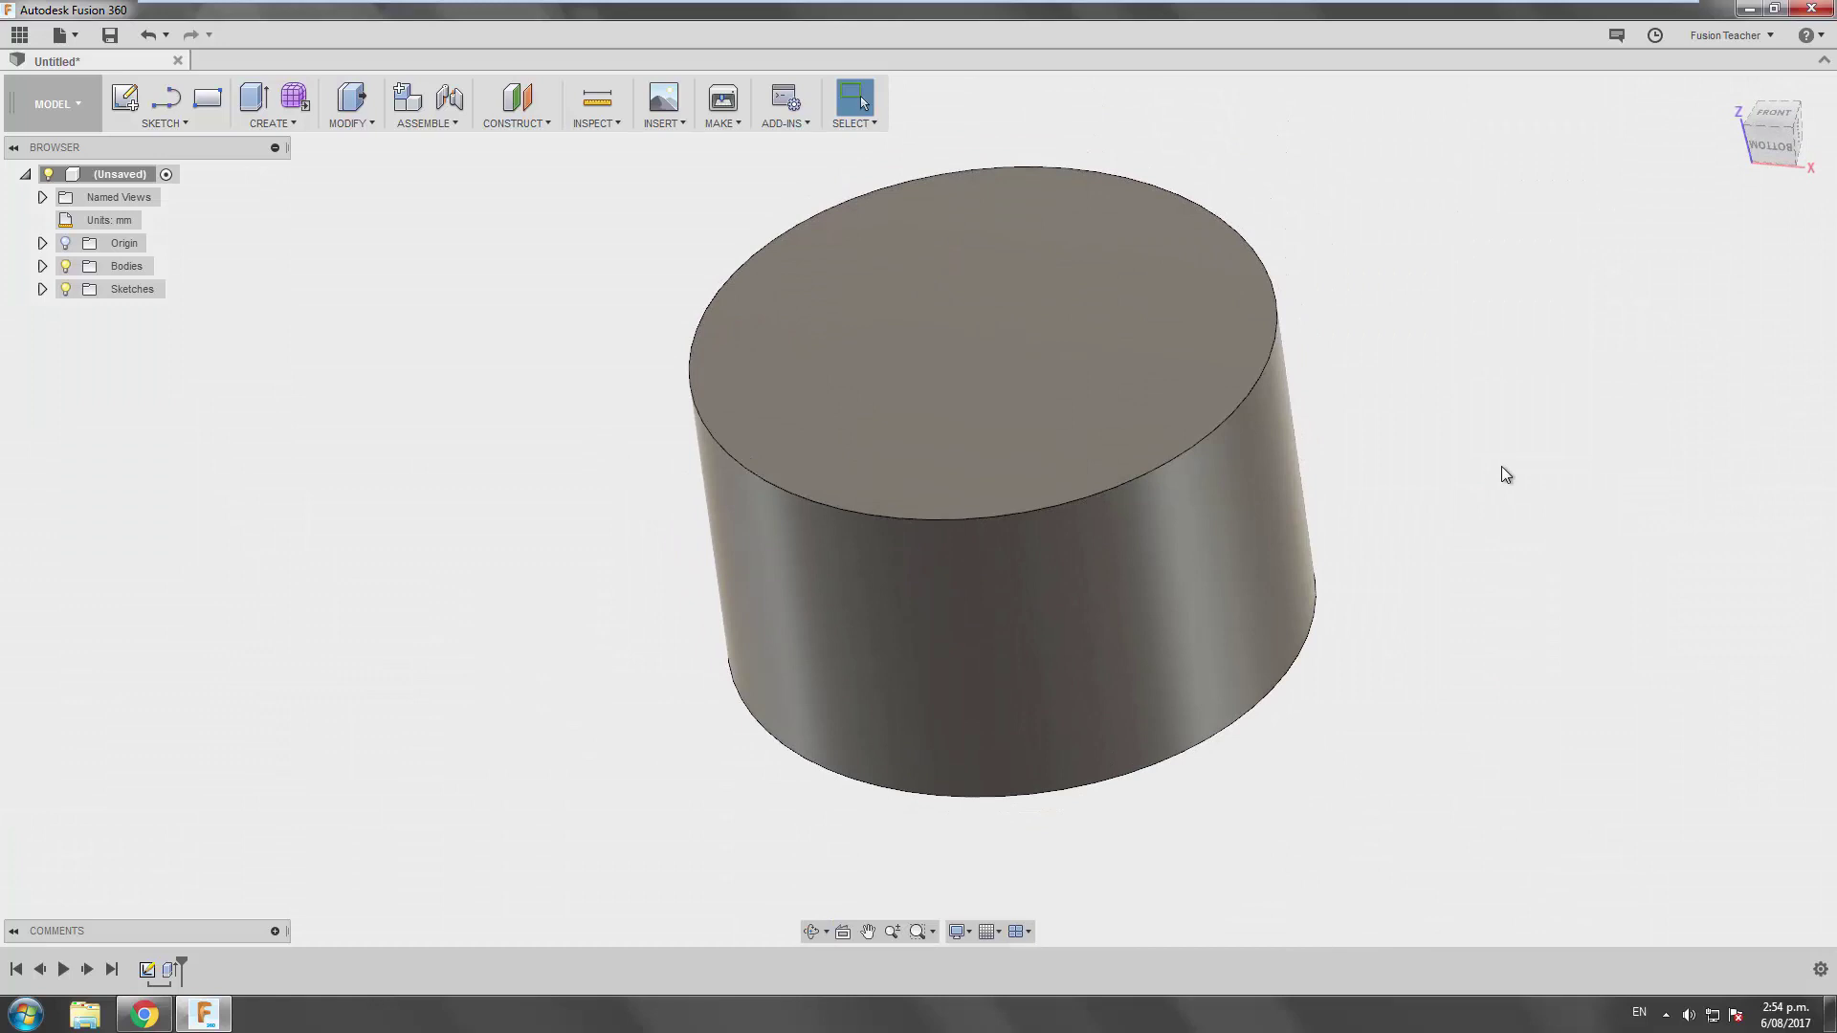
Pan the cylinder away twice, restoring the Home view after each pan
middle_click_drag(1454, 421, 1423, 275)
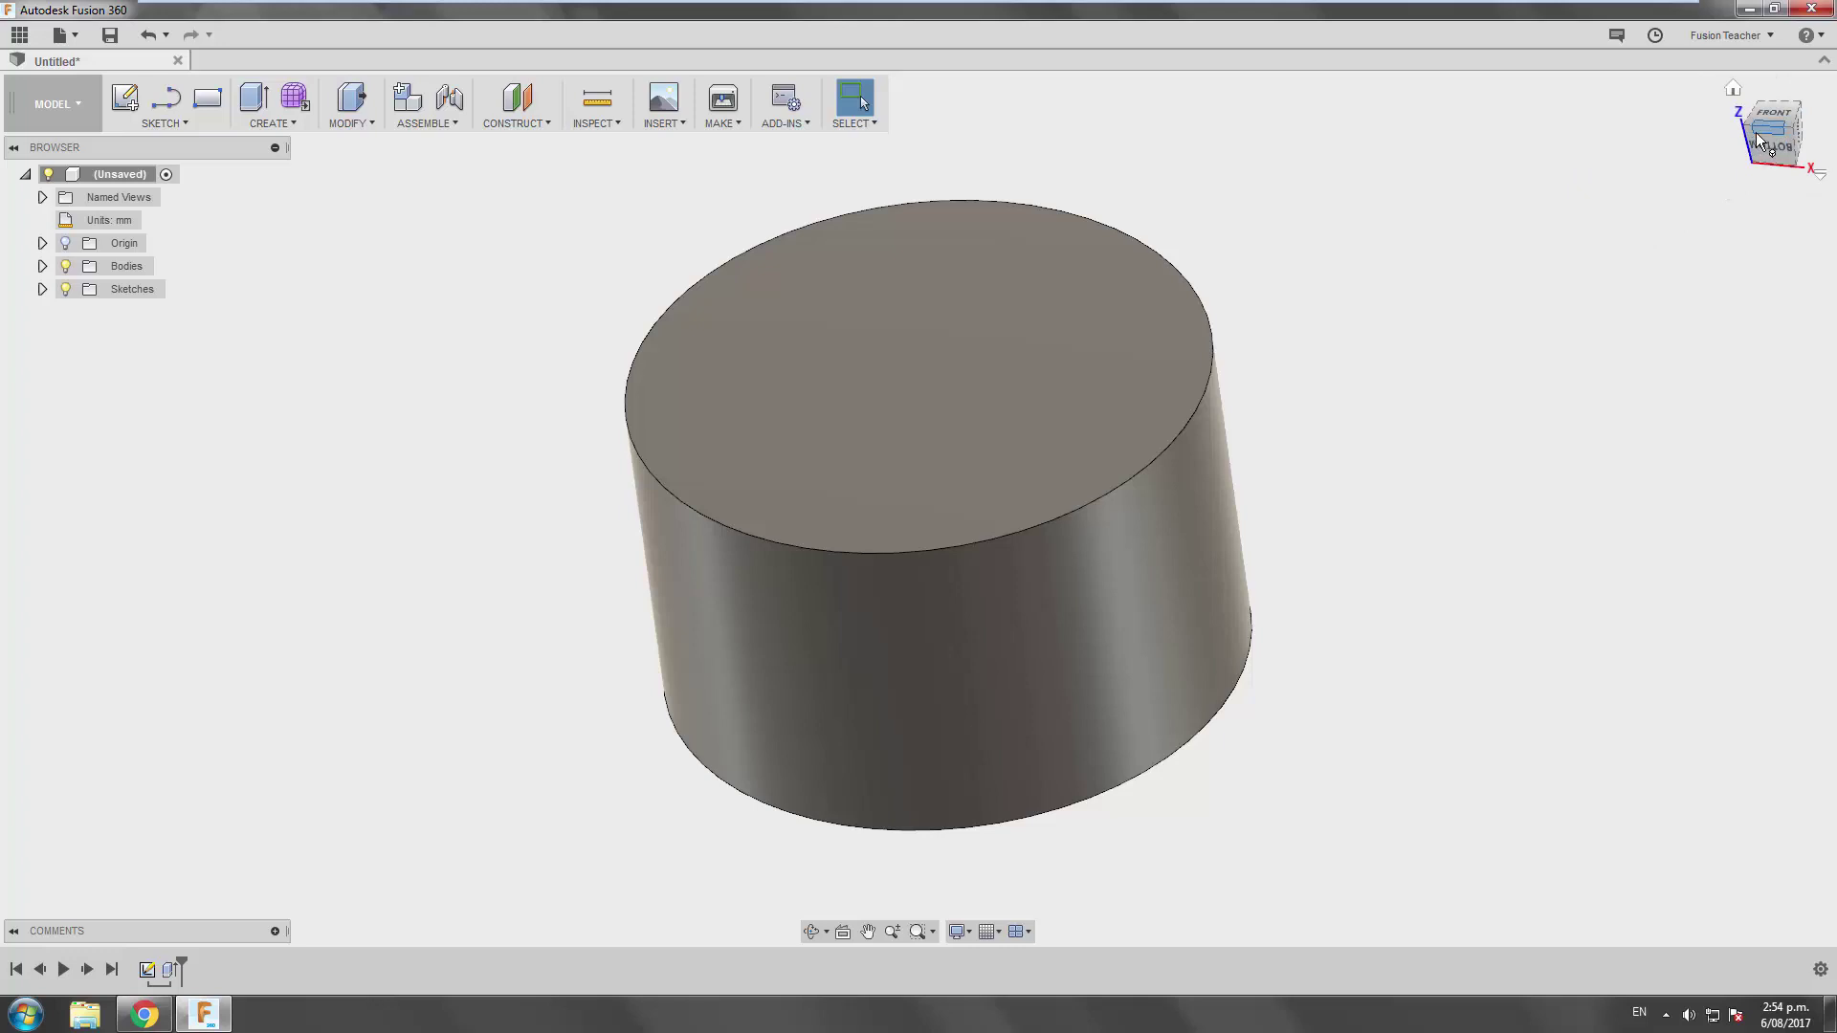
left_click(1734, 92)
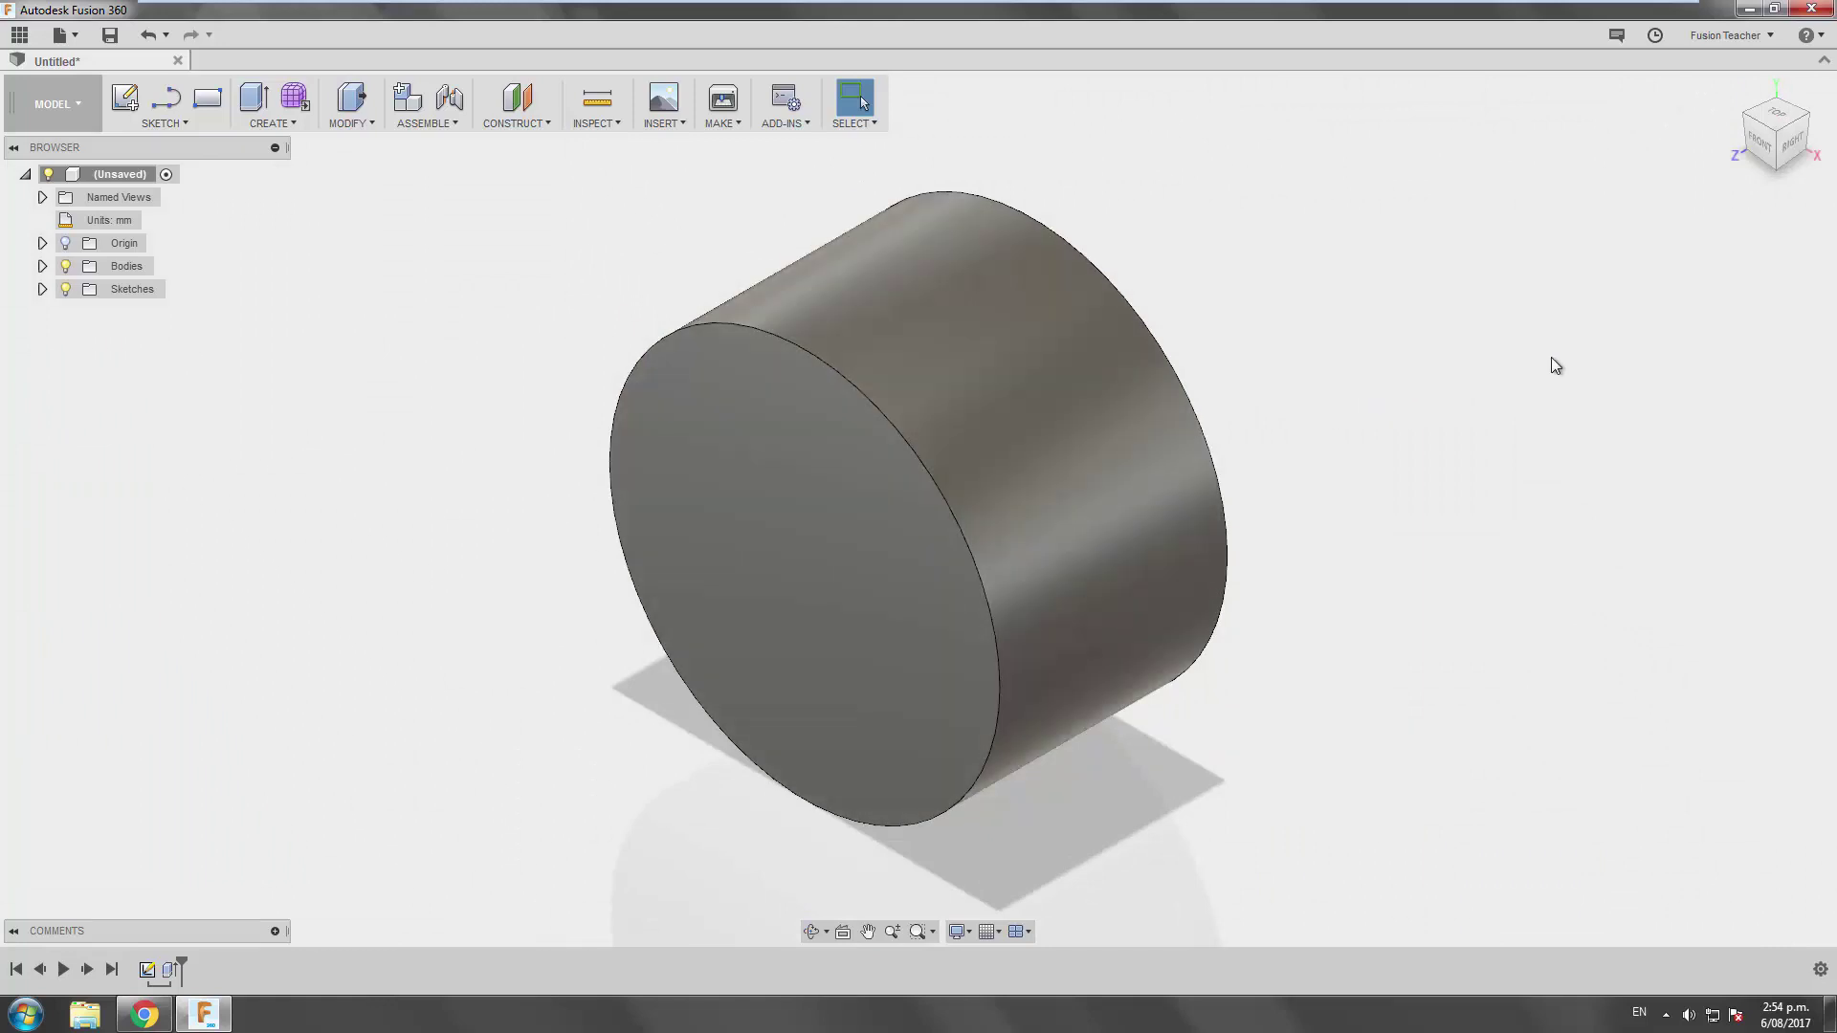
middle_click_drag(1554, 367, 393, 463)
middle_click_drag(1317, 385, 1046, 392)
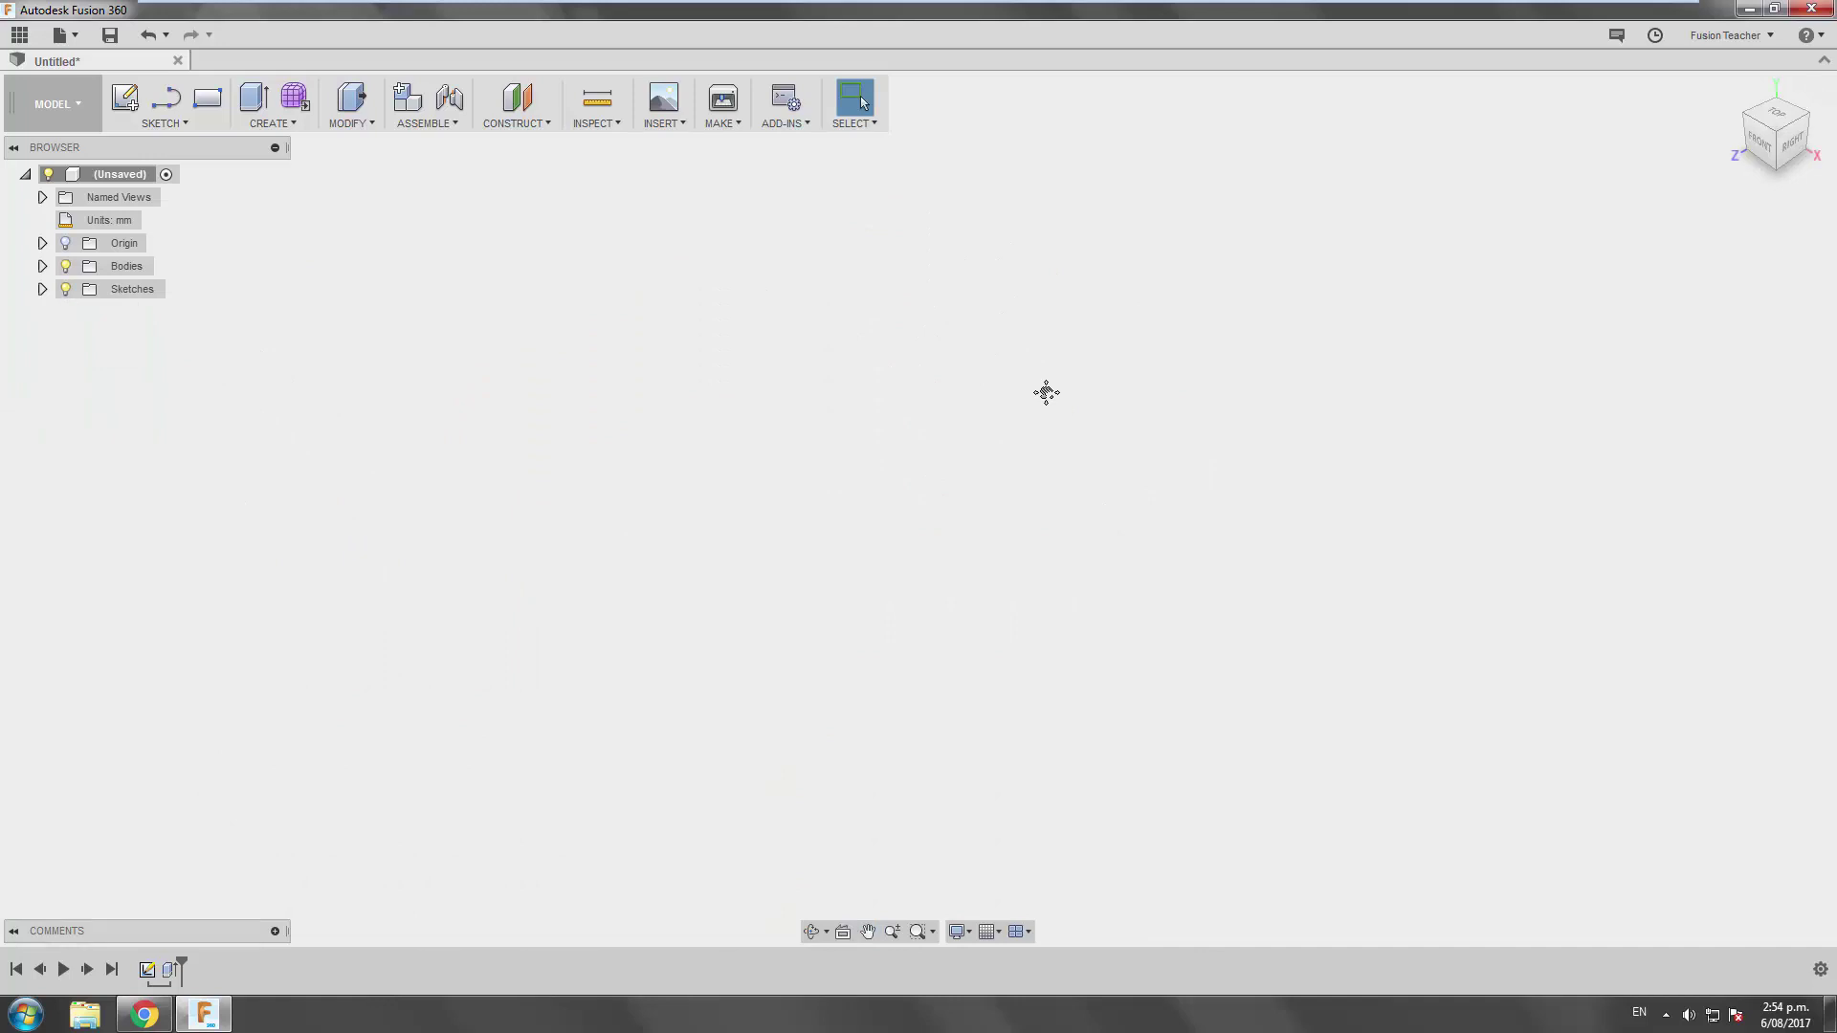
mouse_move(1735, 133)
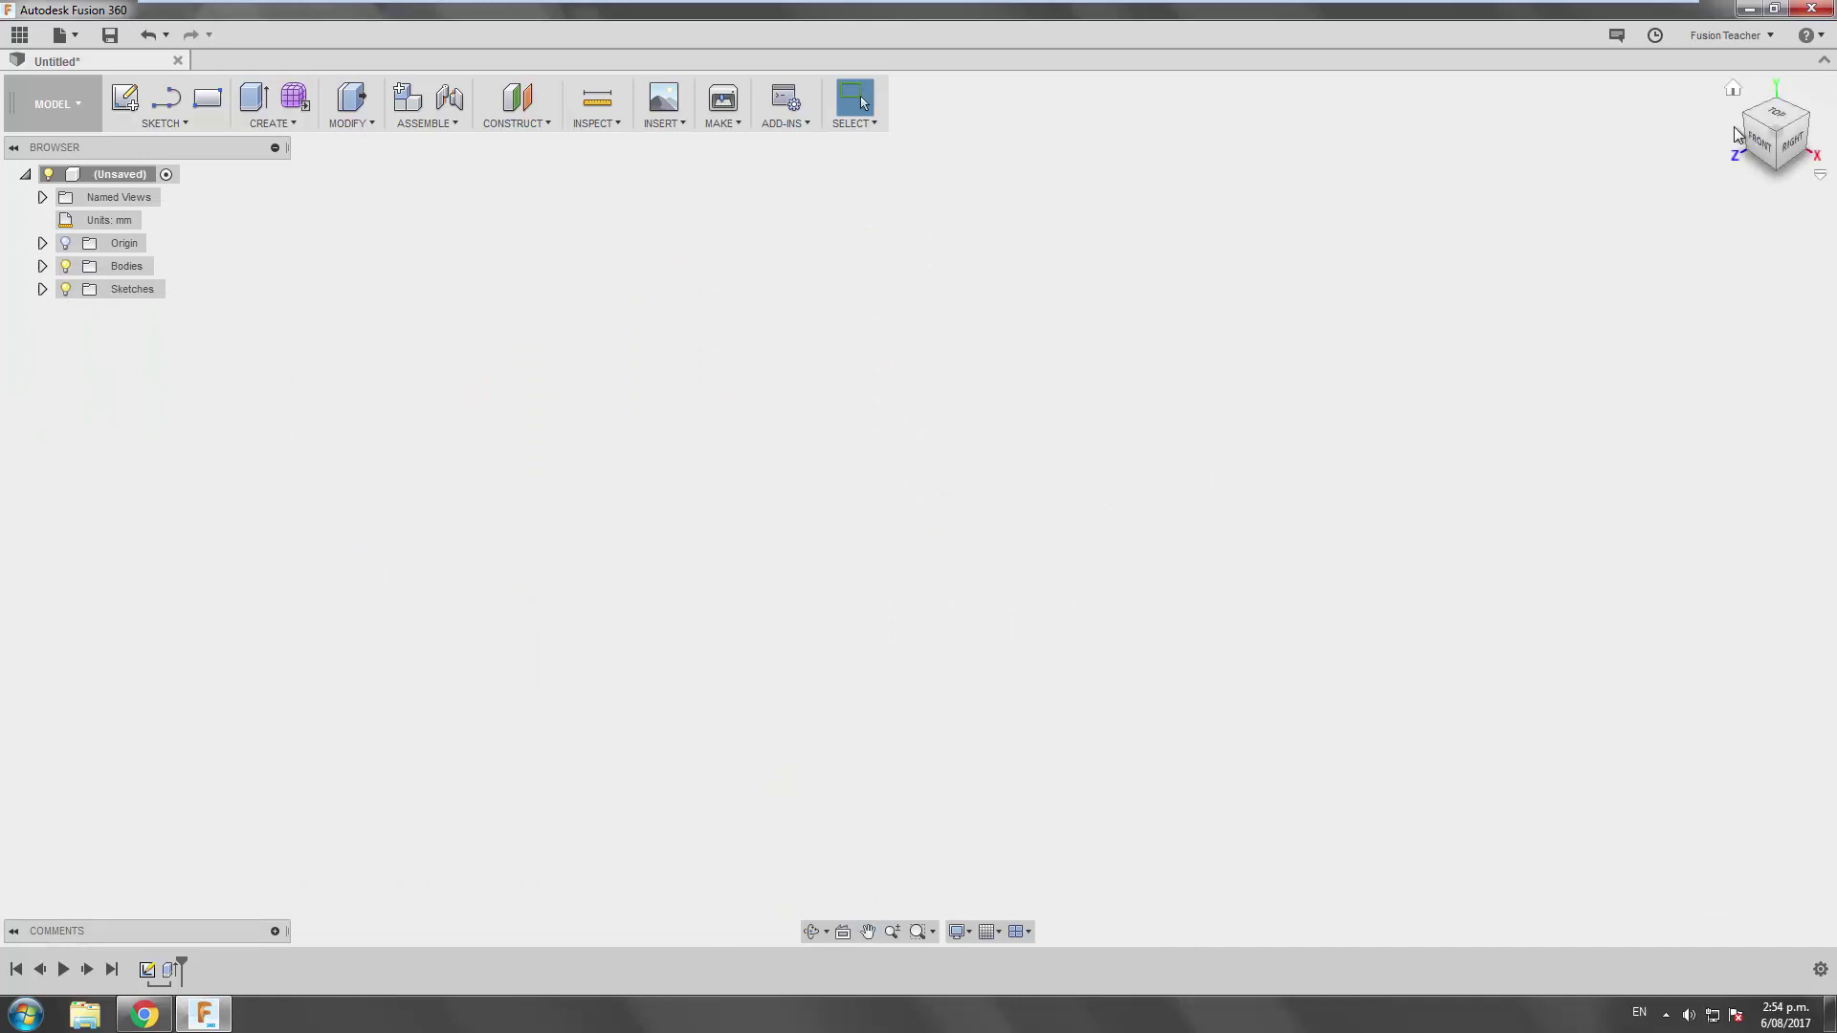
left_click(1732, 92)
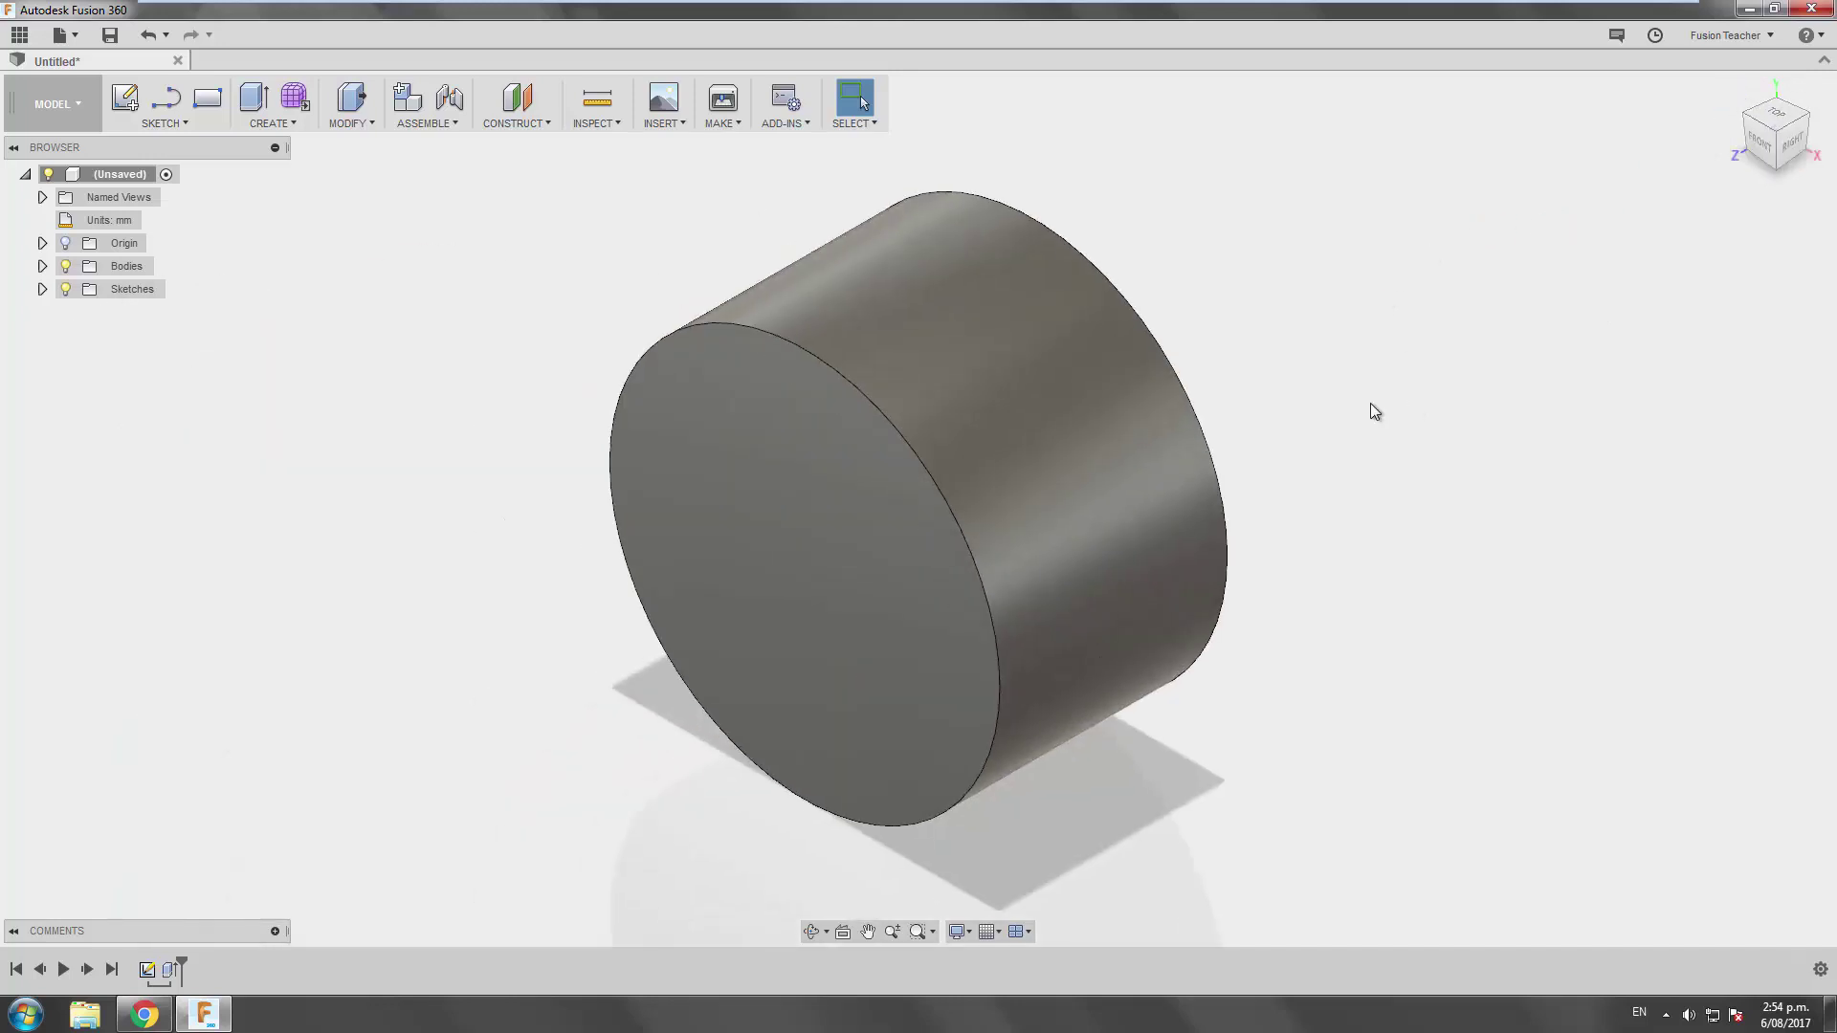
left_click(842, 933)
left_click(909, 752)
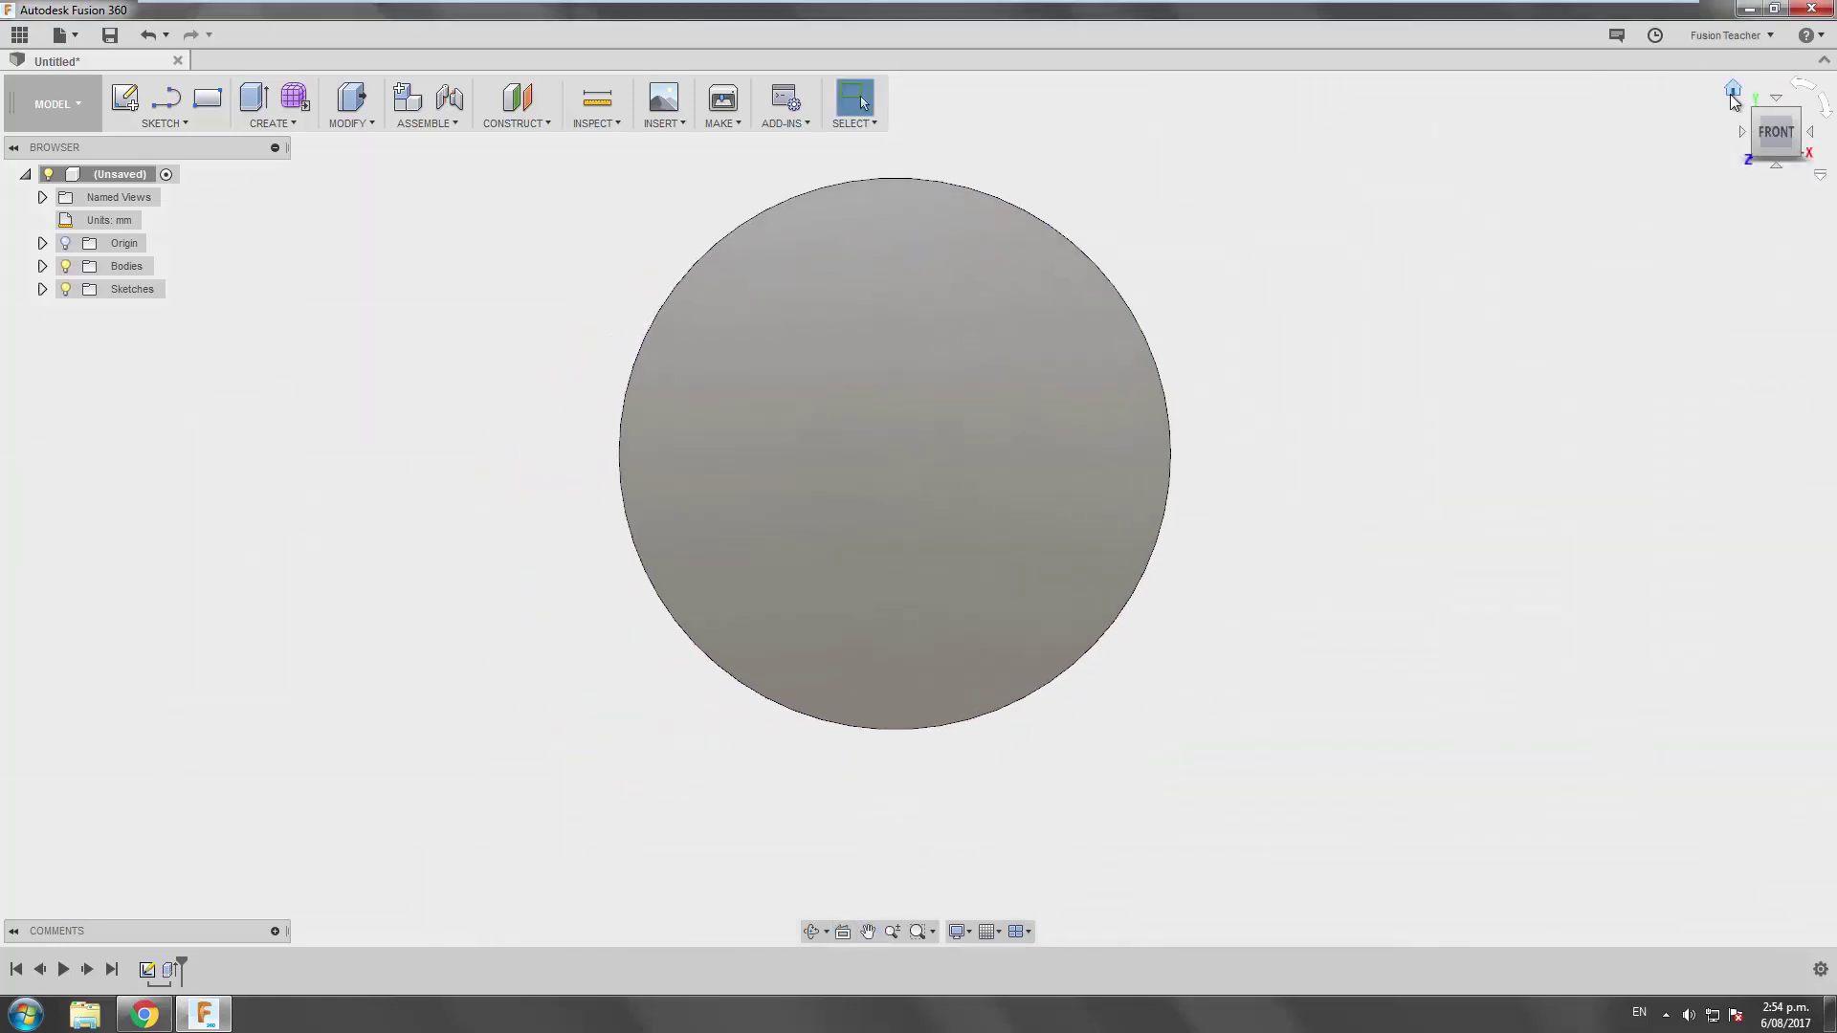
left_click(1732, 93)
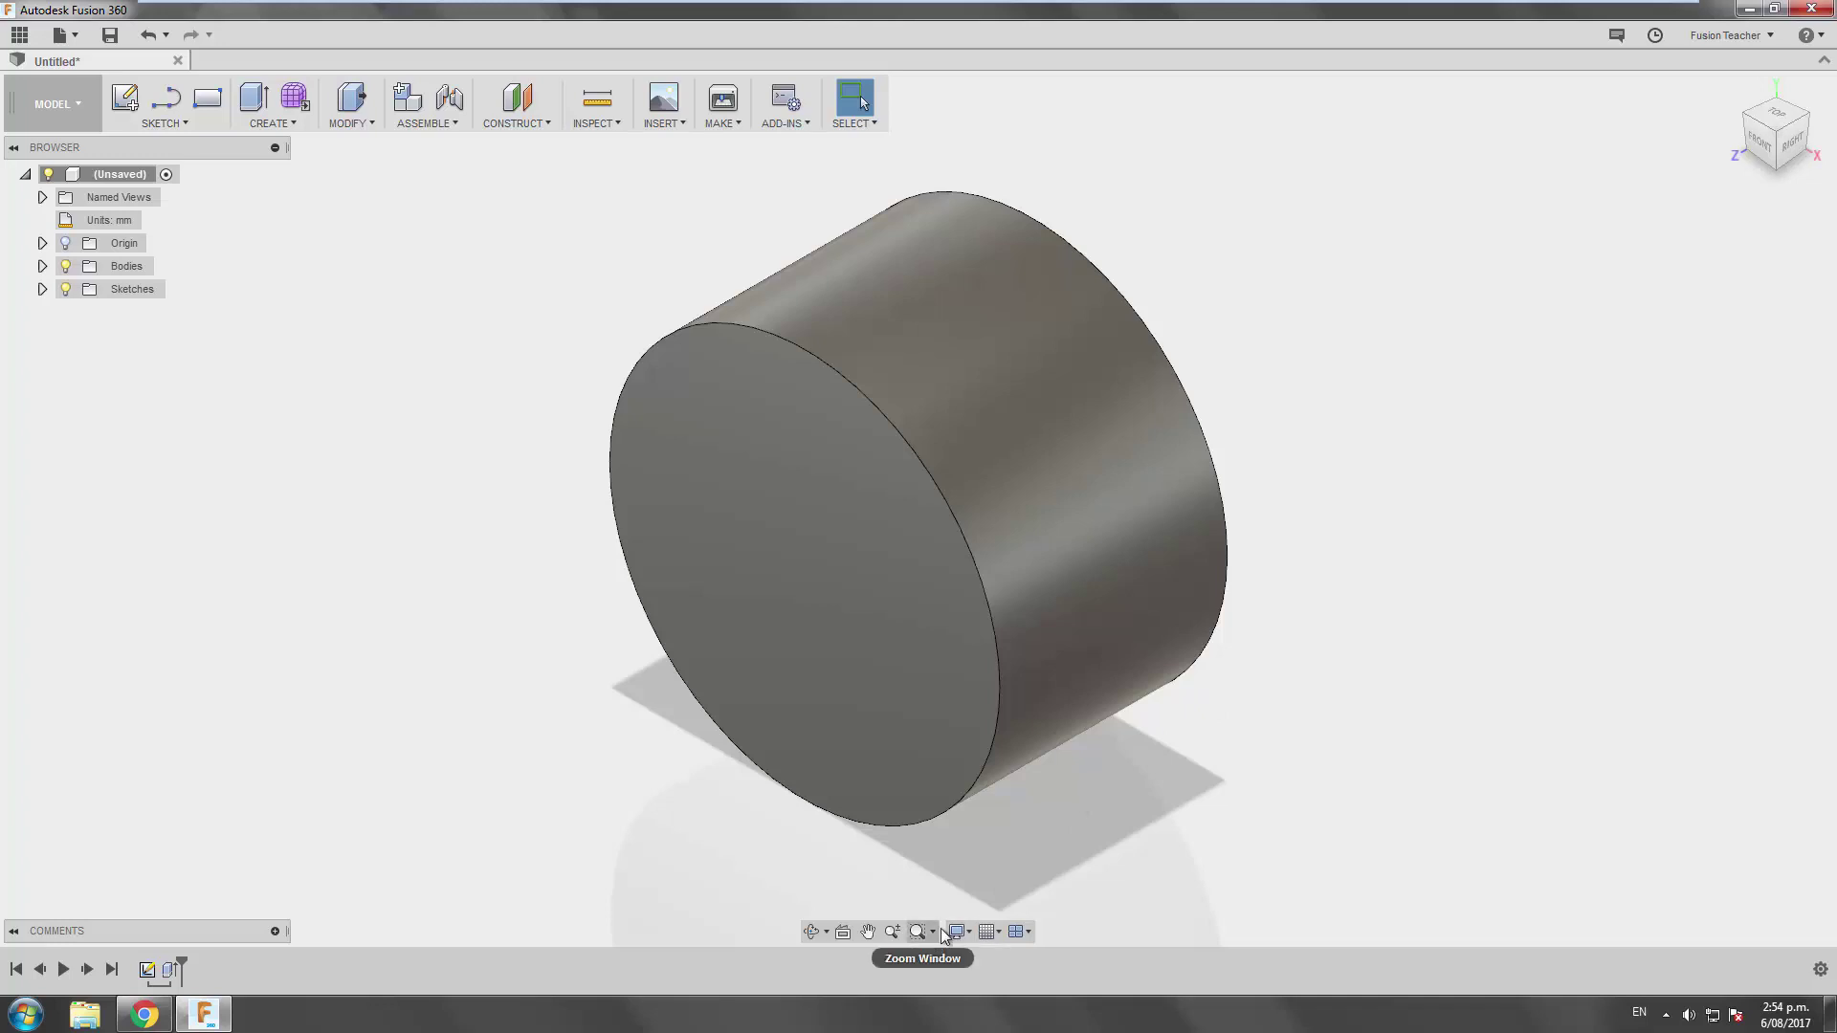
left_click(957, 932)
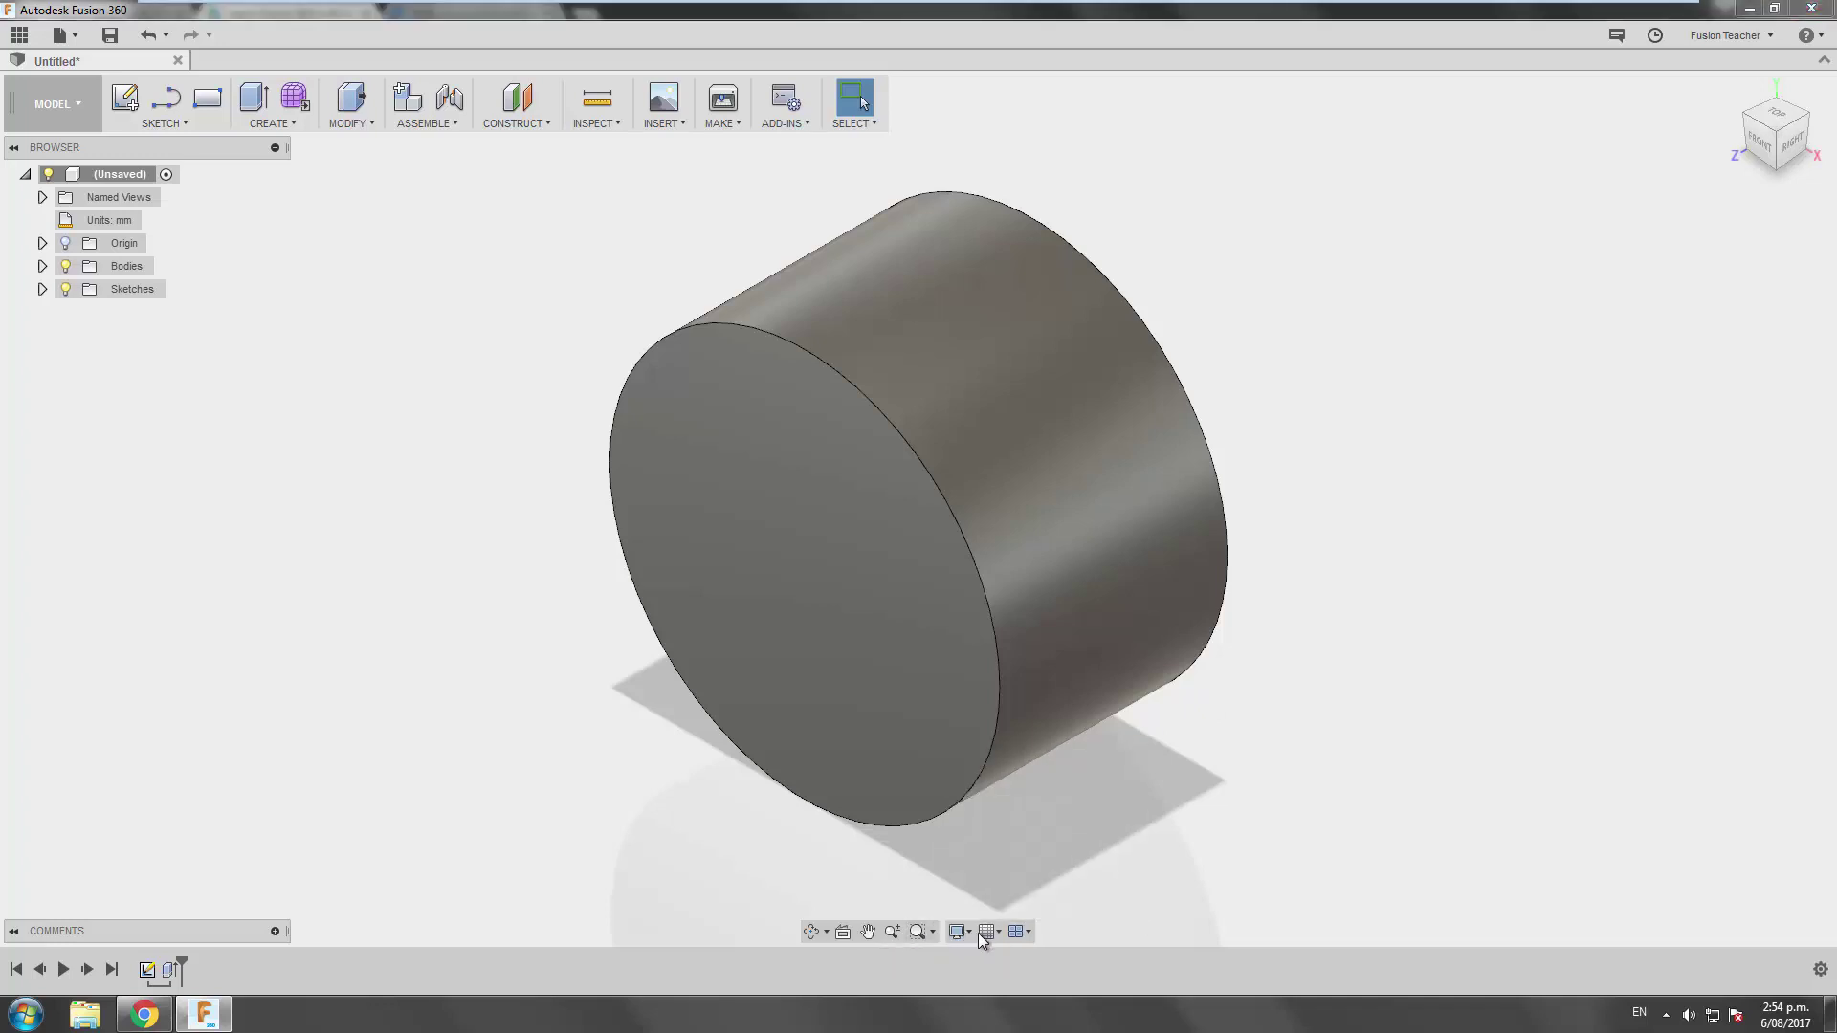
middle_click_drag(713, 652, 737, 647)
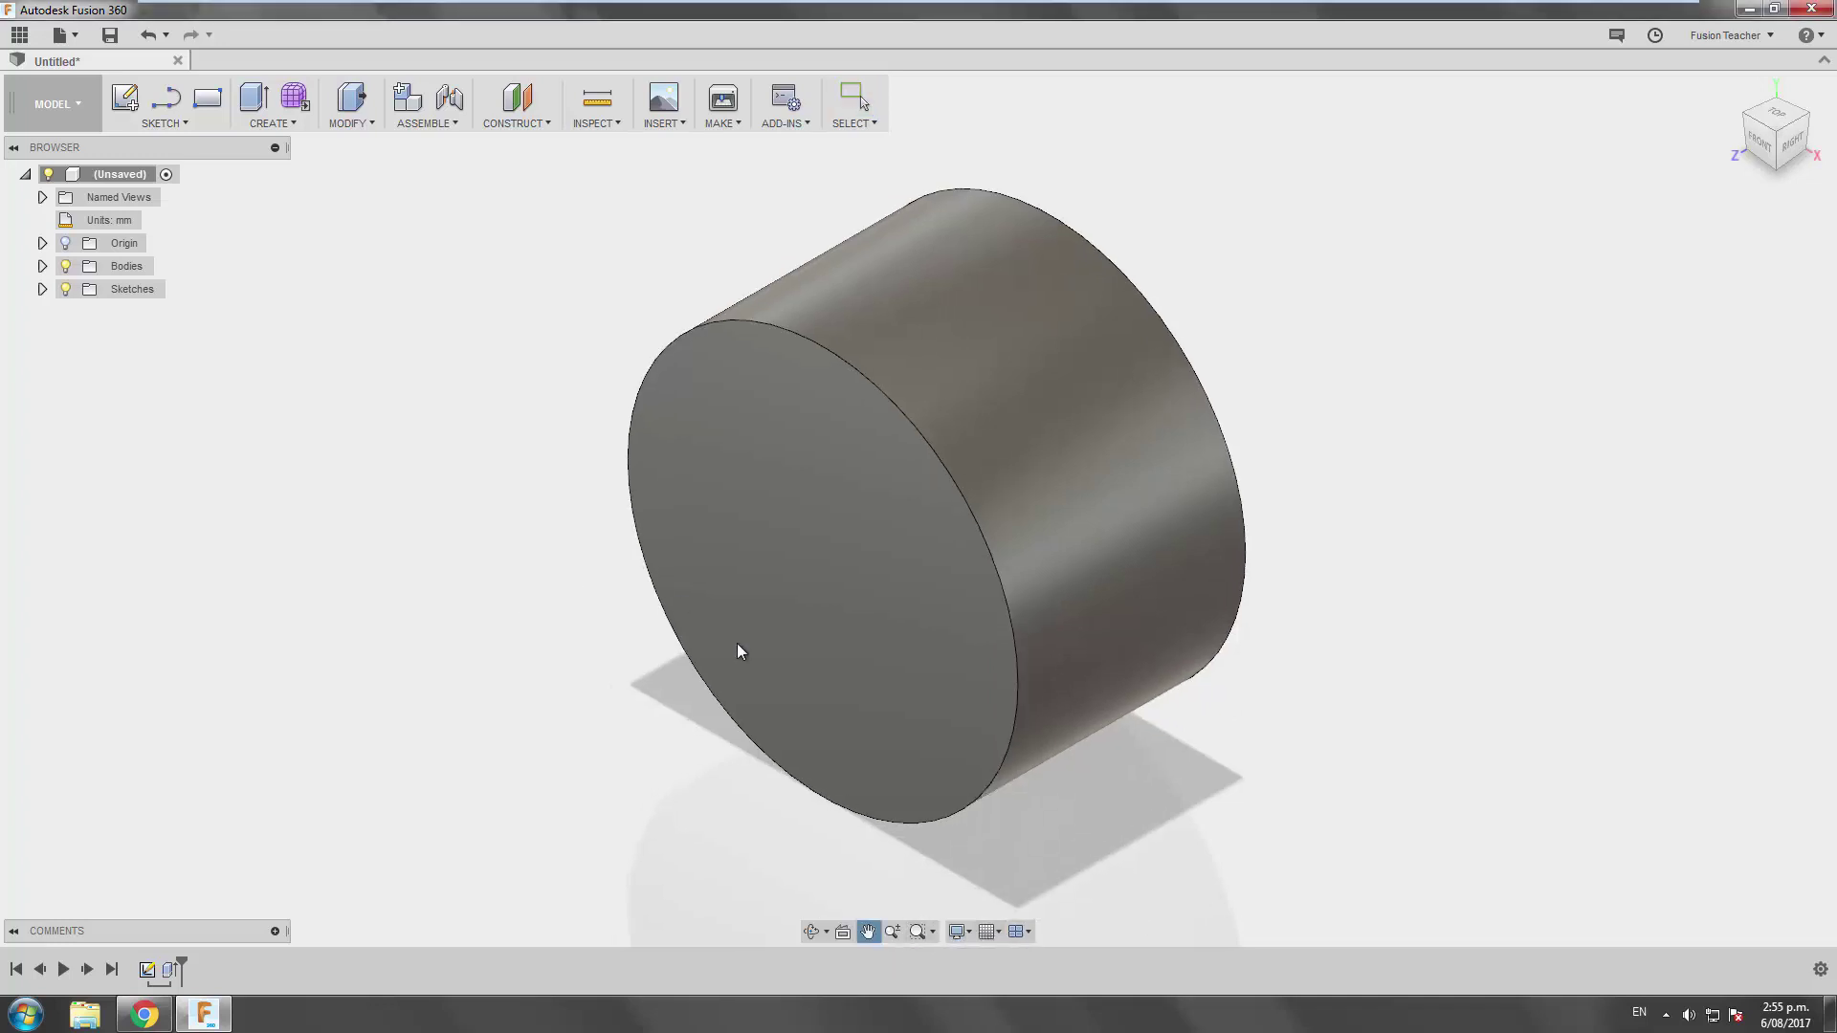
Turn the layout grid on, then zoom out and pan around the cylinder
left_click(998, 934)
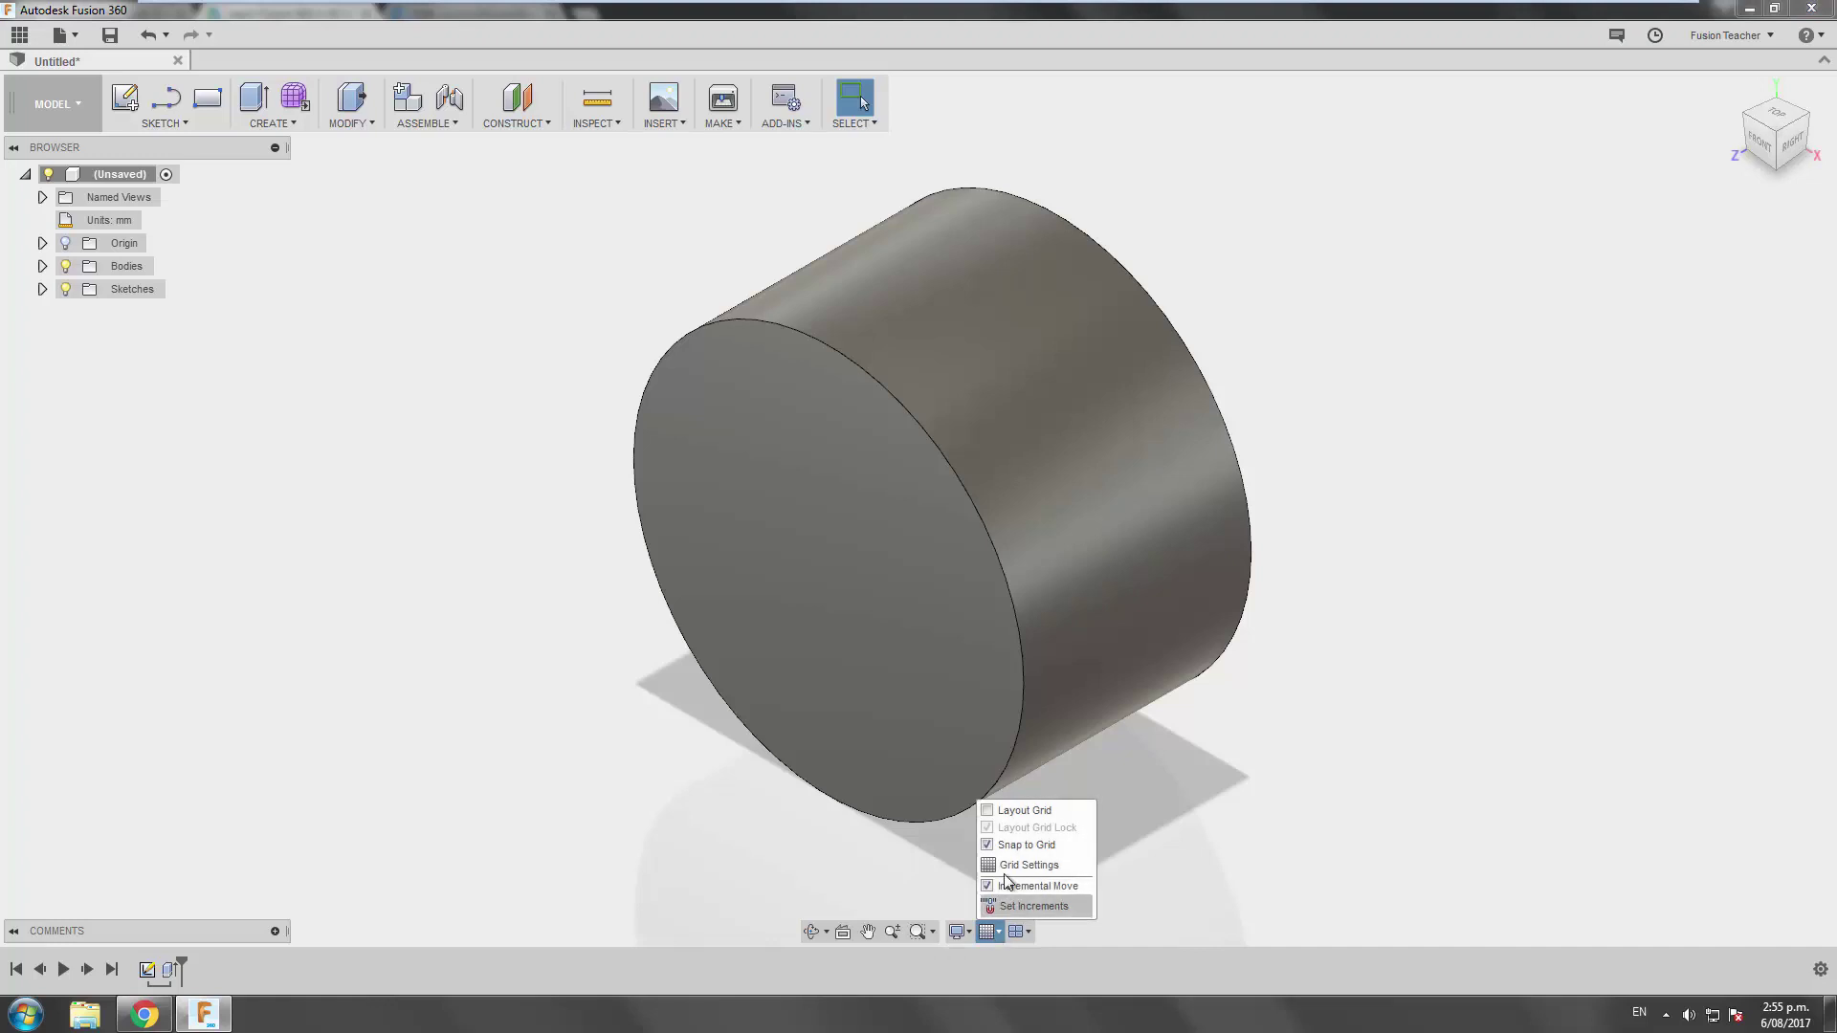
left_click(988, 813)
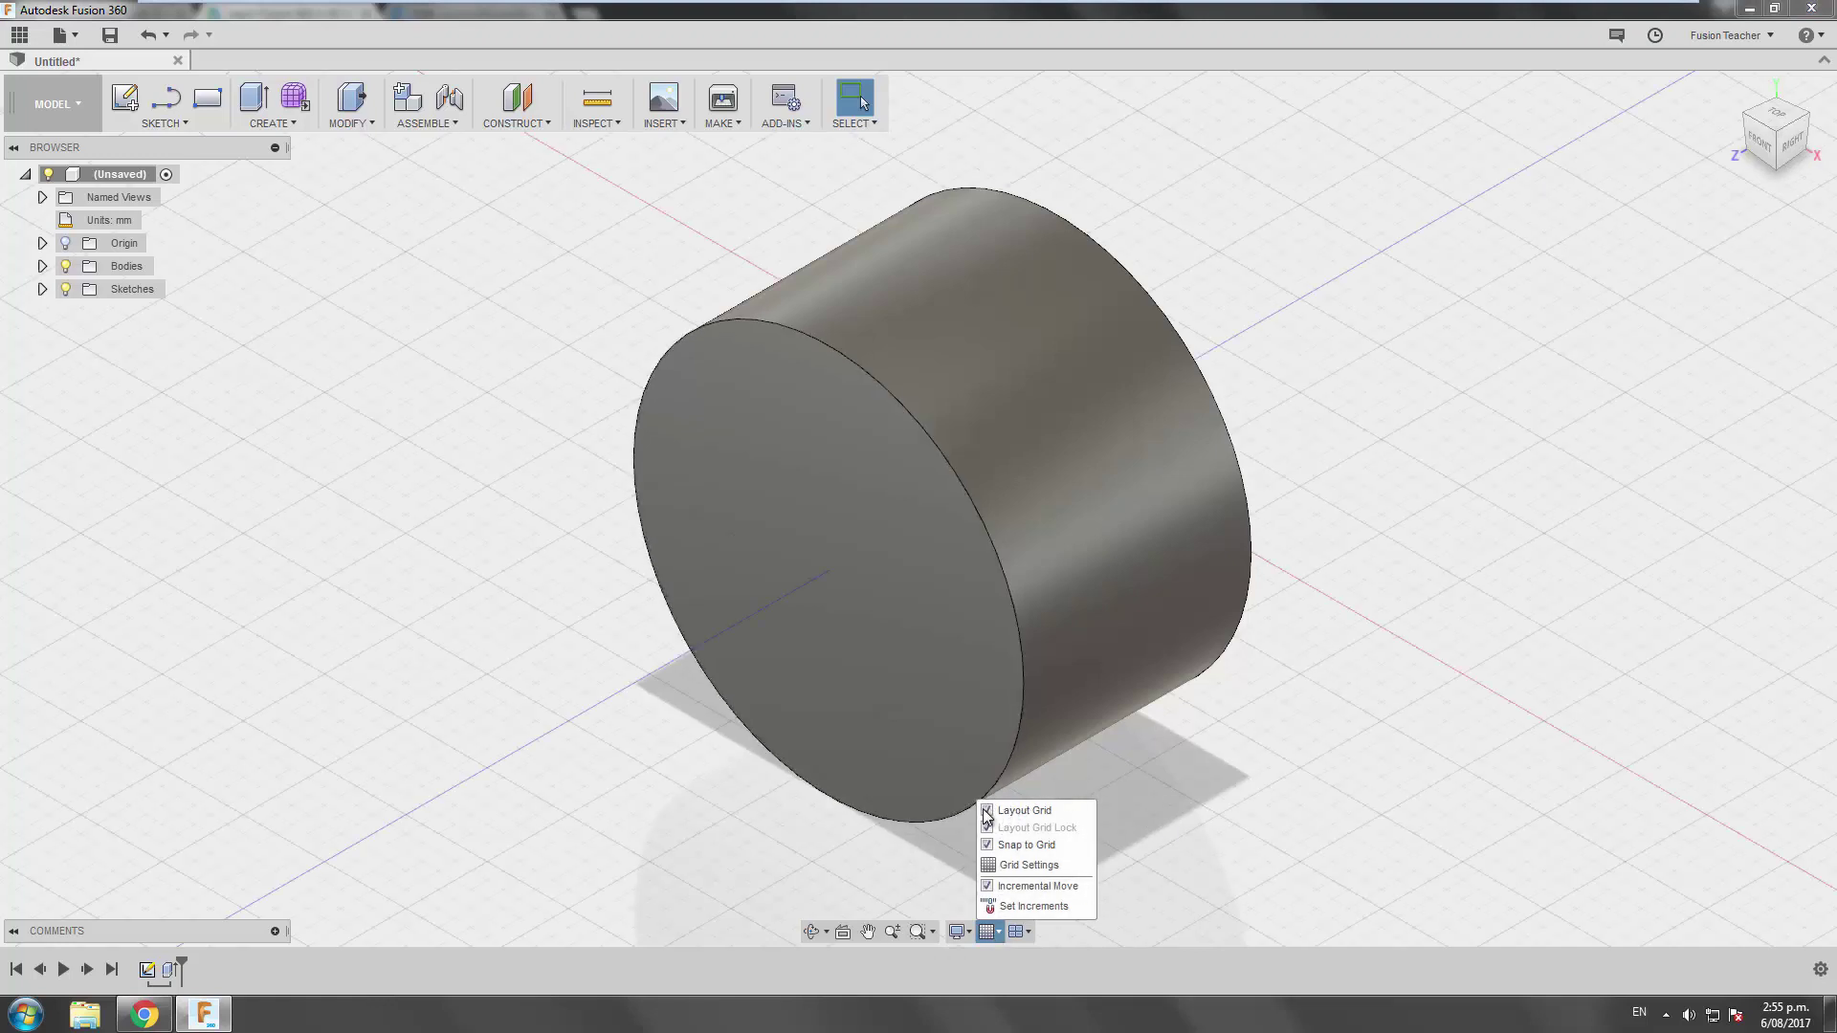
scroll(566, 679, "down", 10)
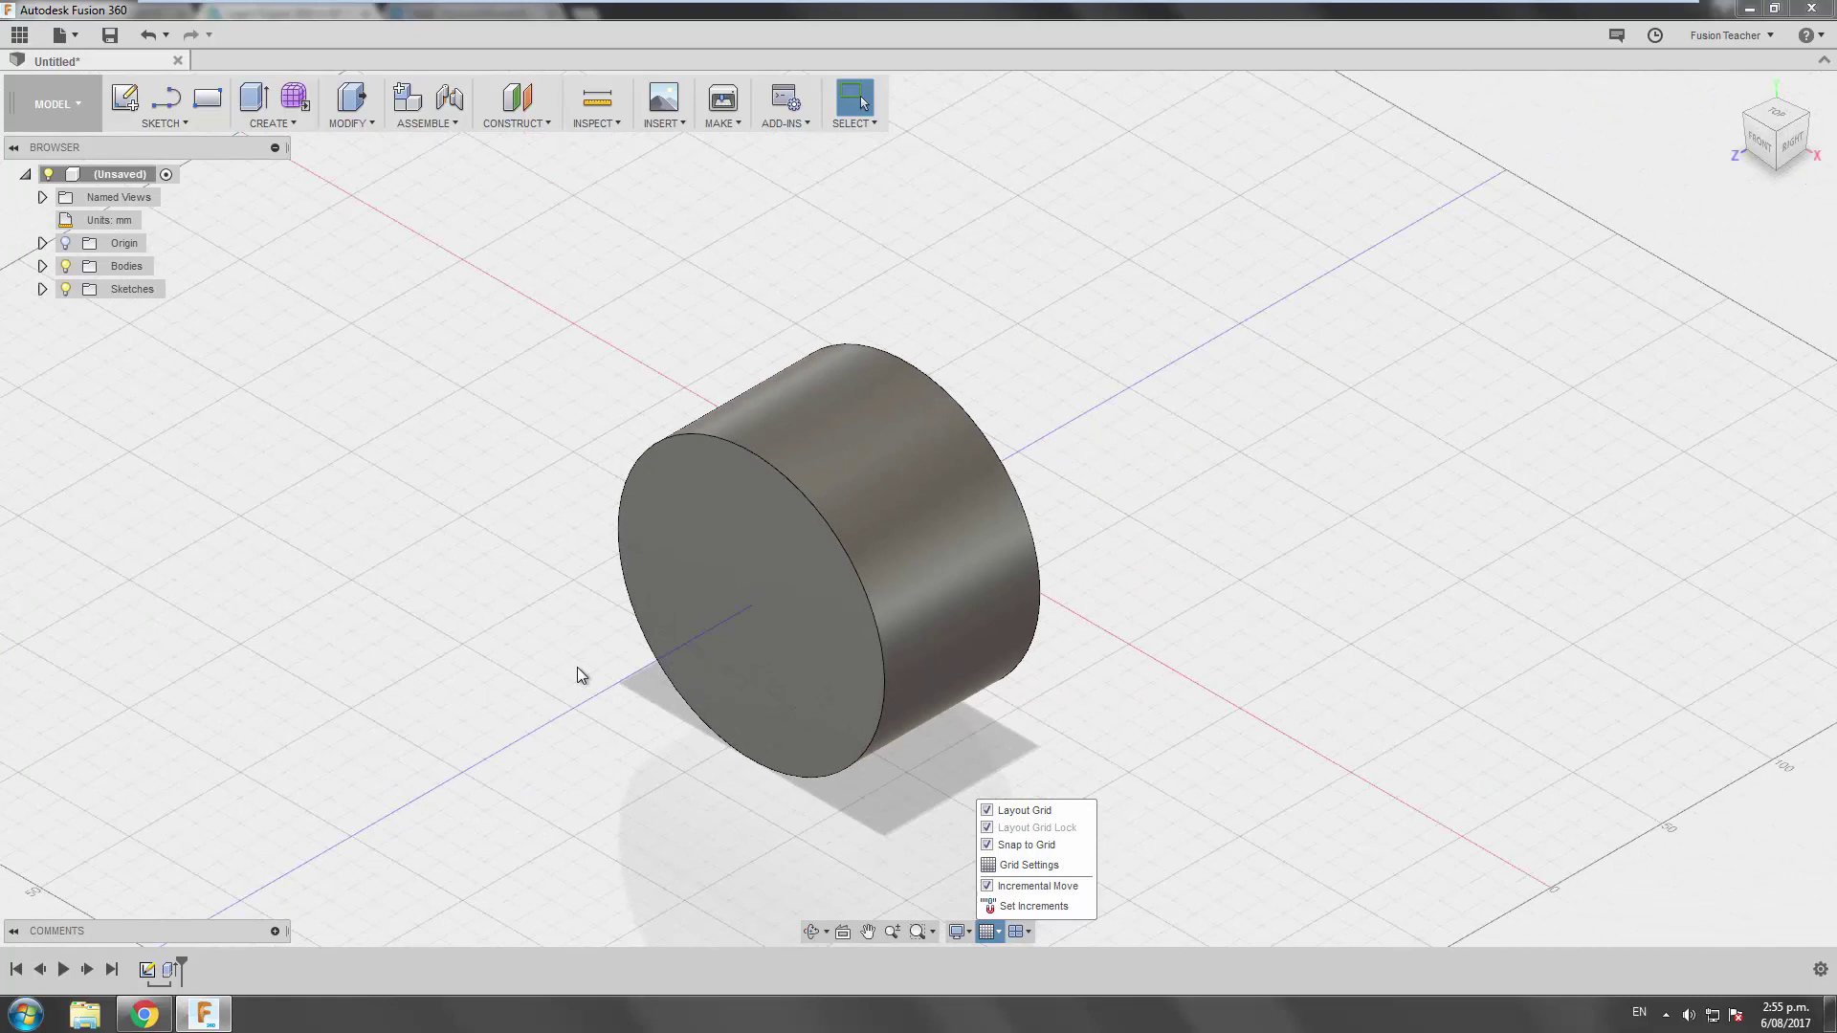
middle_click_drag(1106, 511, 1091, 532)
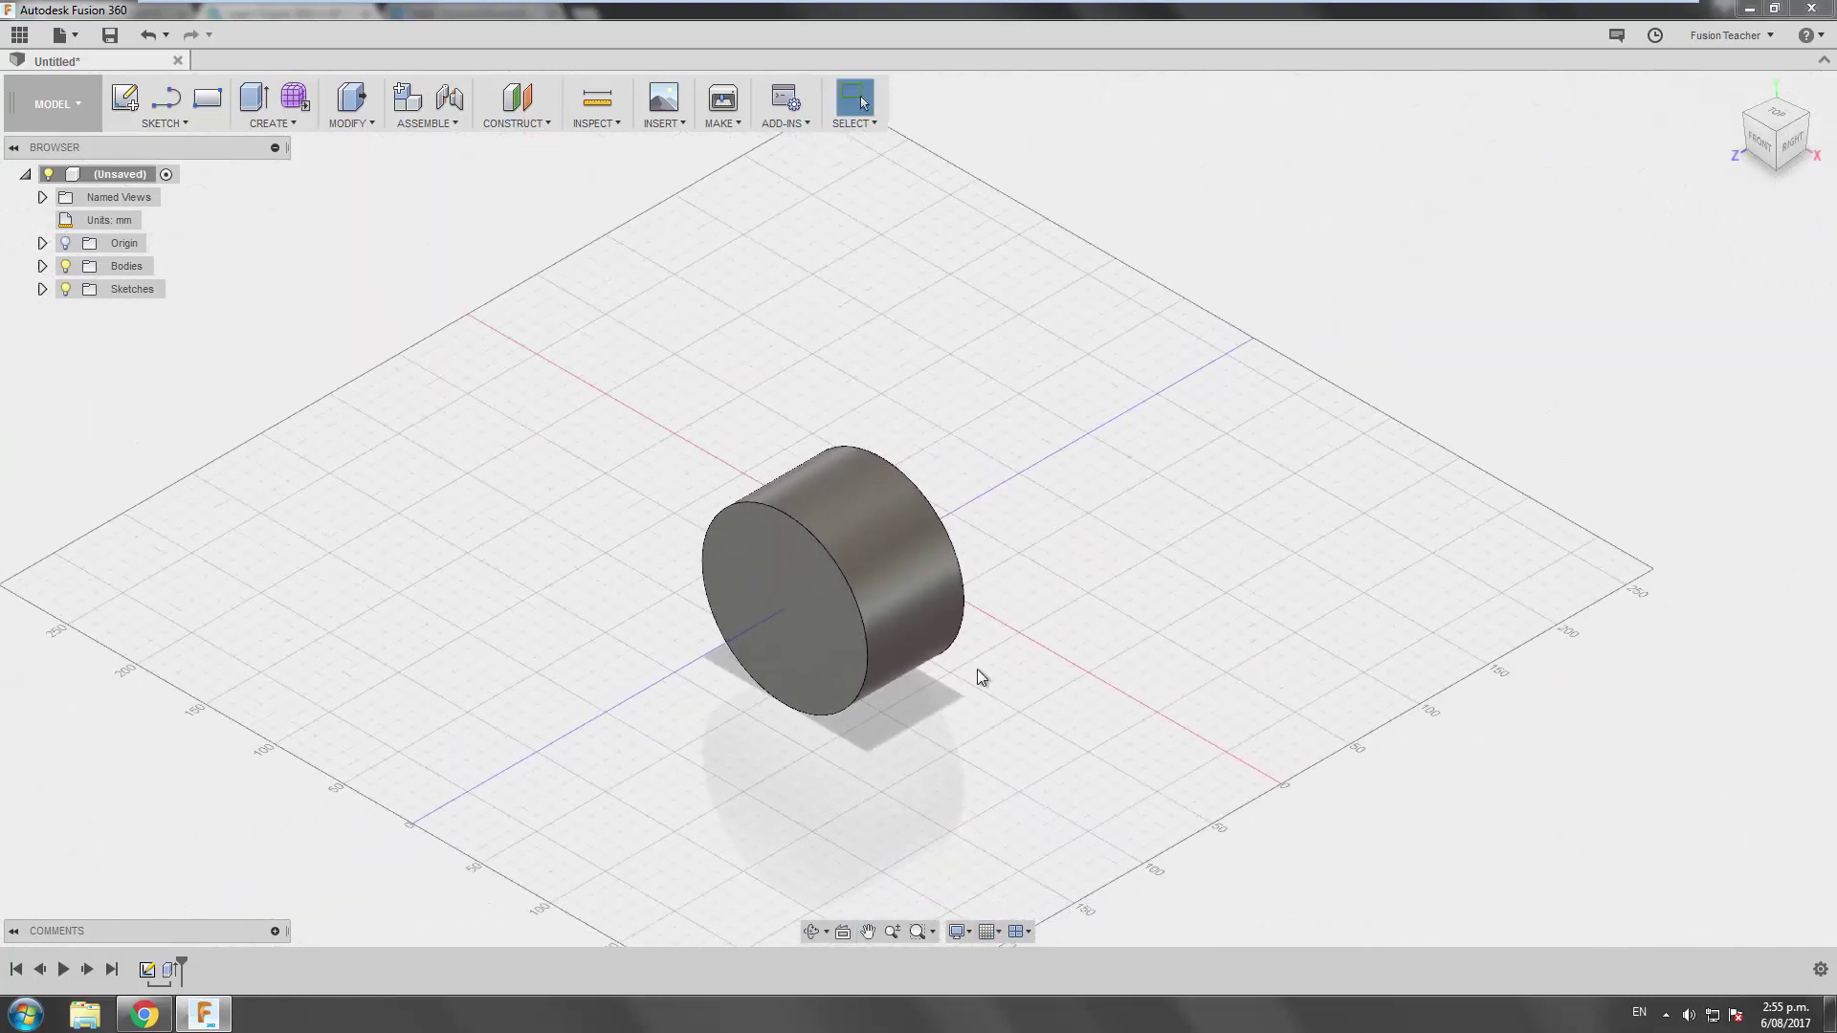
middle_click_drag(782, 472, 802, 517)
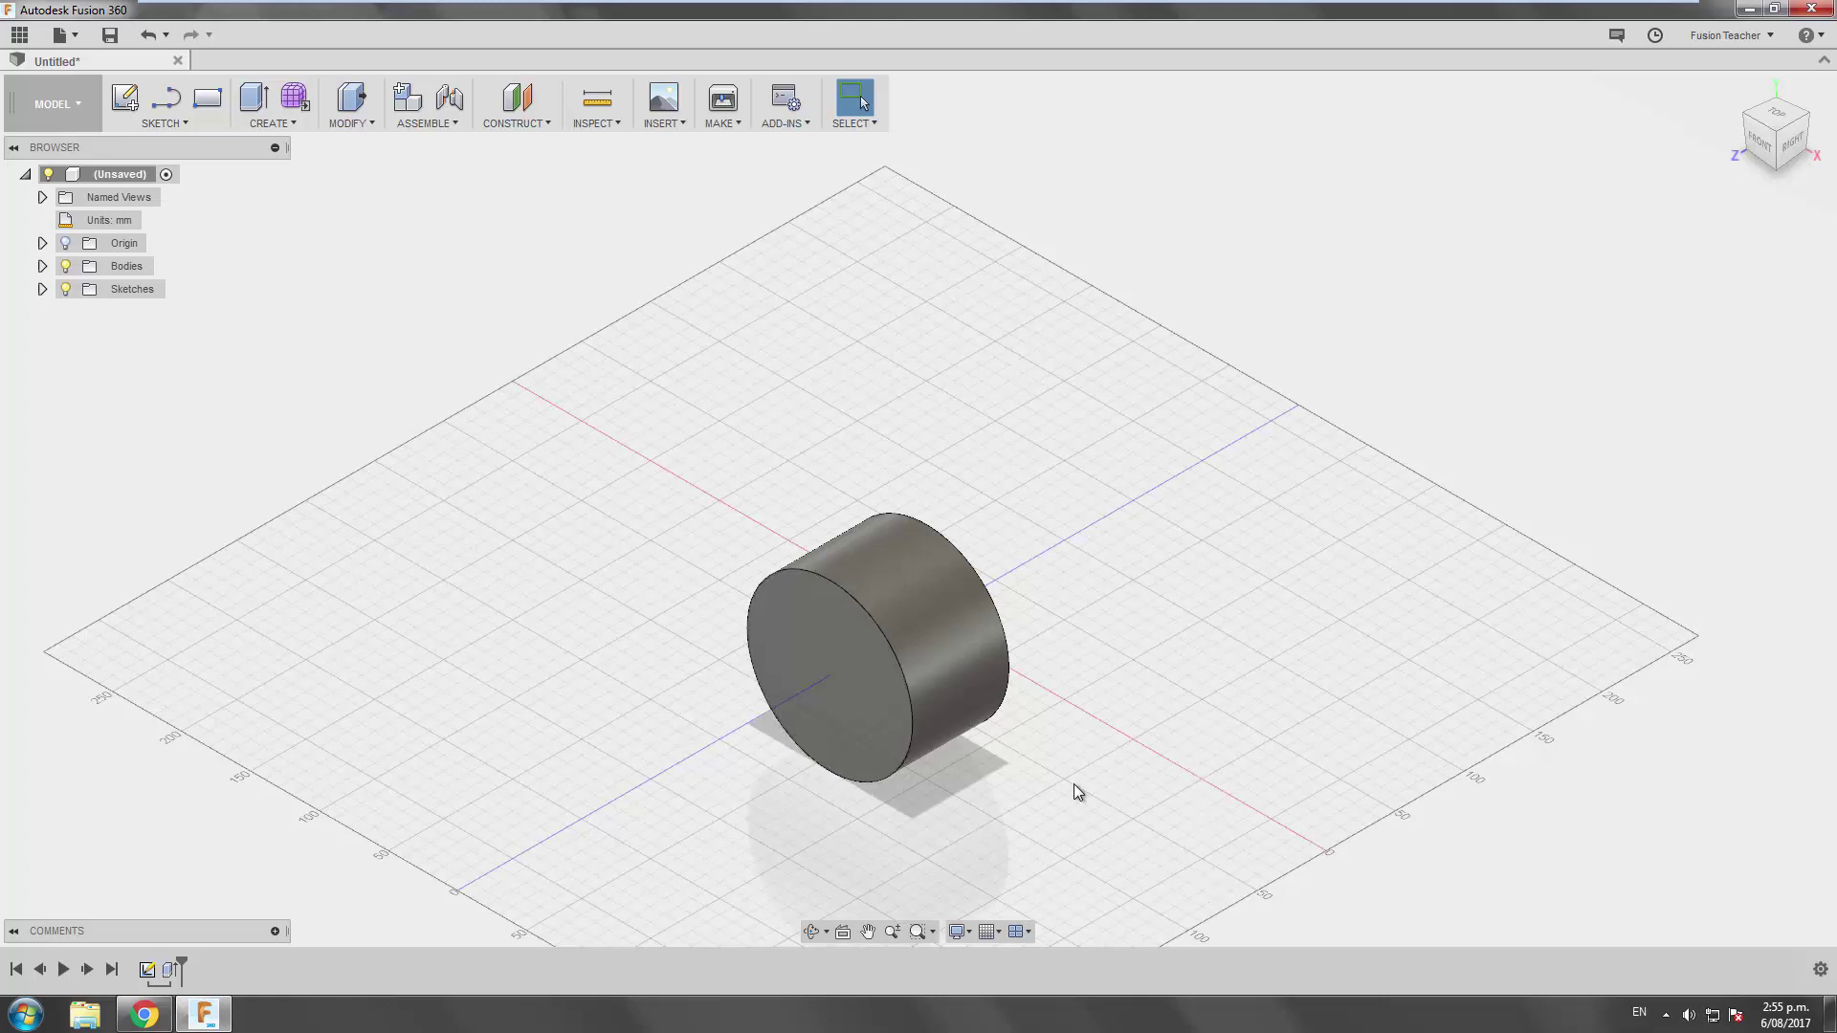
Switch the layout grid off and zoom the view around the cylinder
left_click(998, 931)
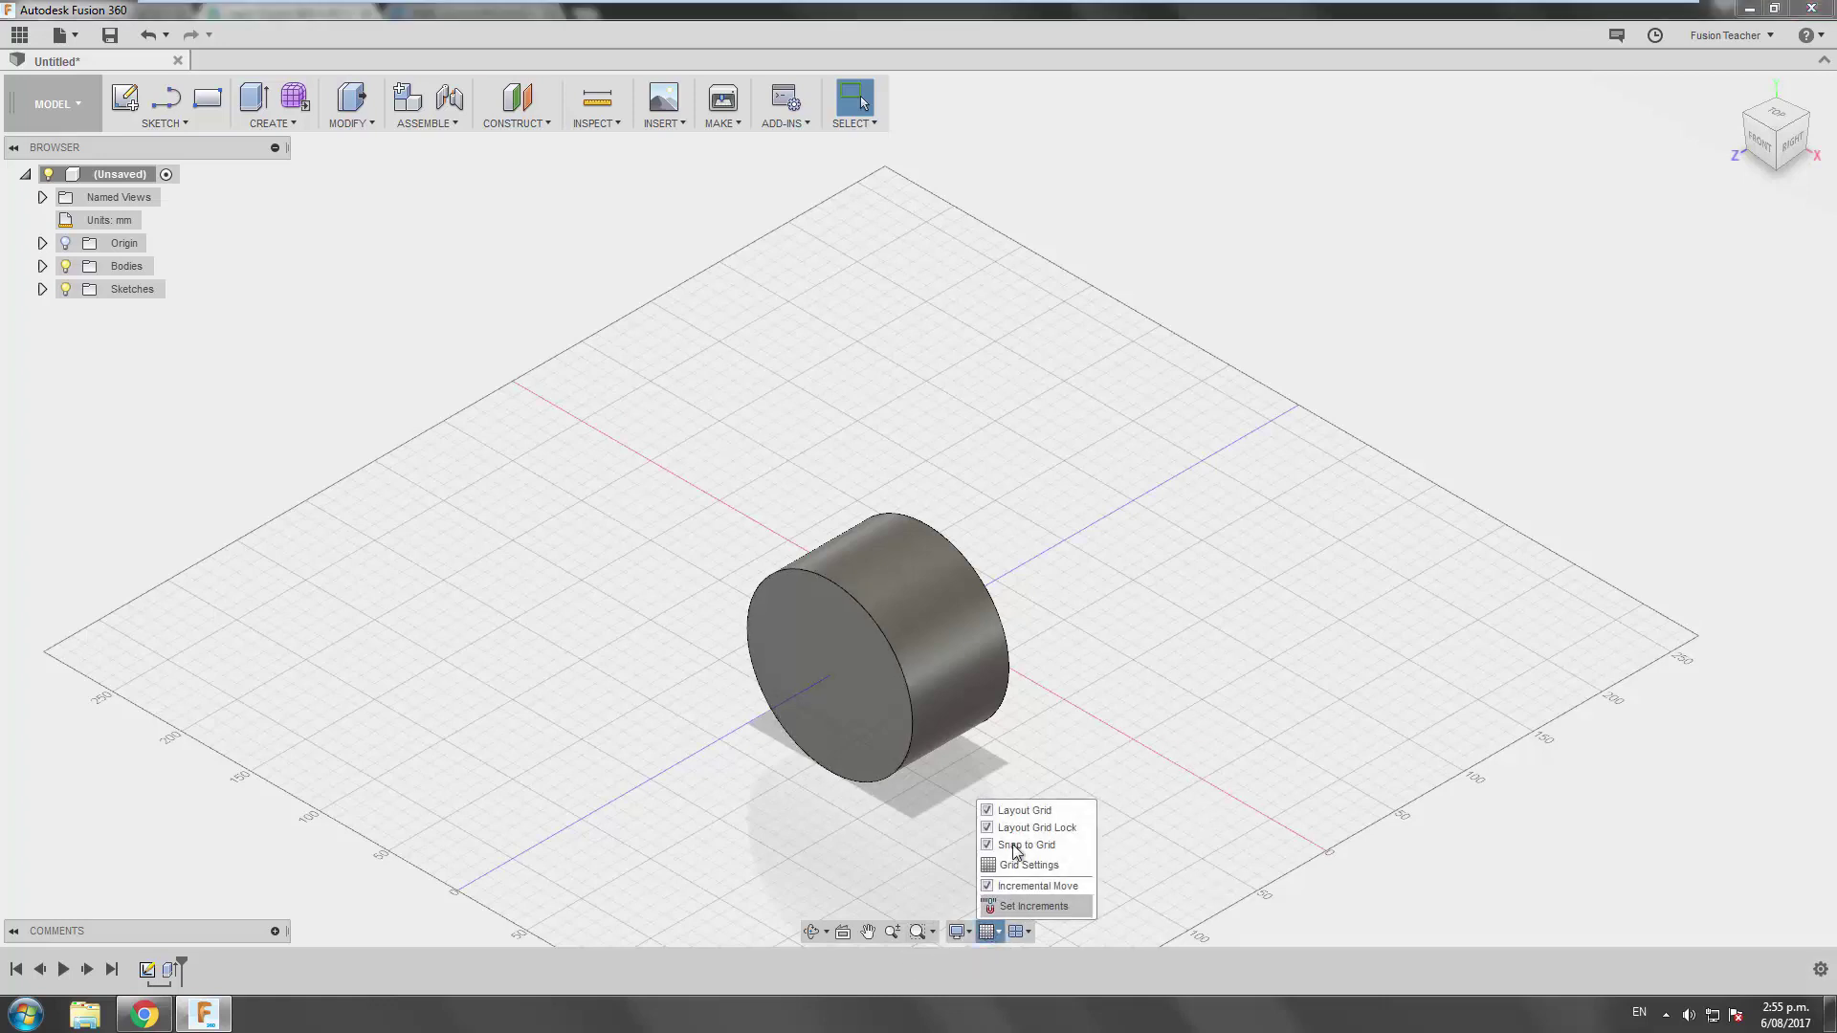
left_click(989, 811)
scroll(963, 890, "down", 2)
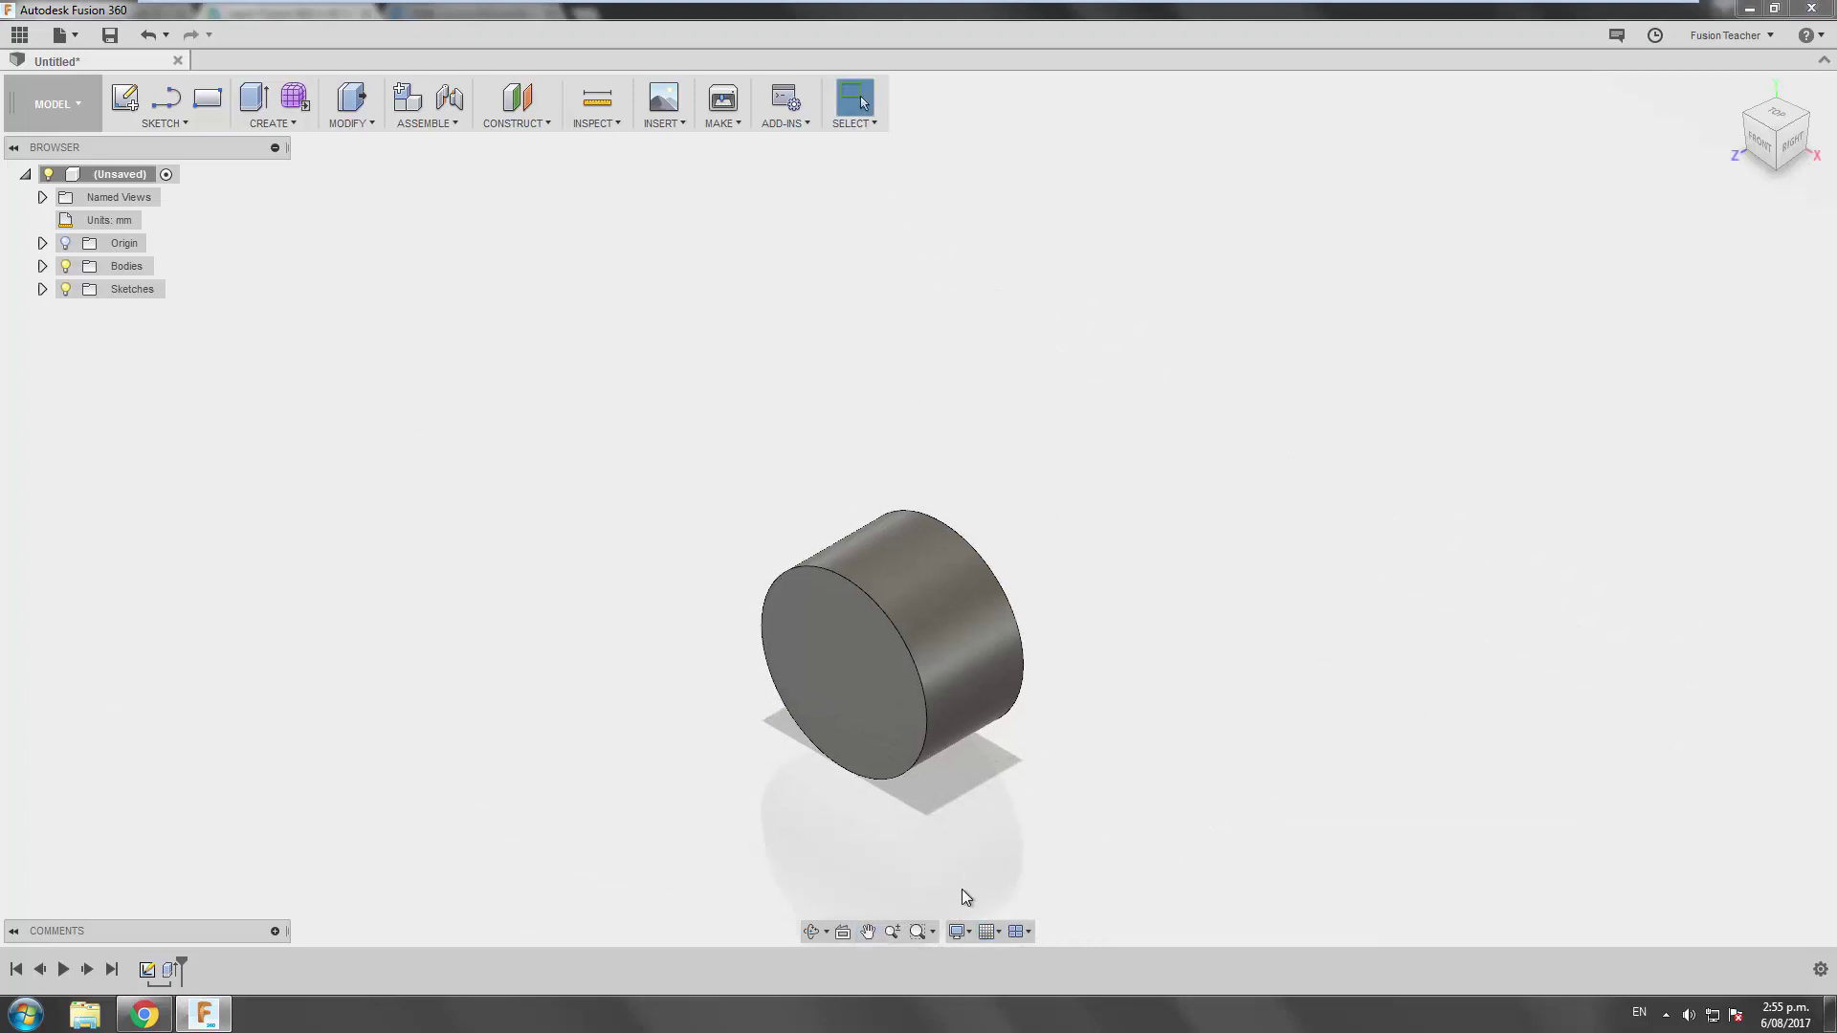
scroll(960, 778, "down", 1)
scroll(956, 803, "up", 3)
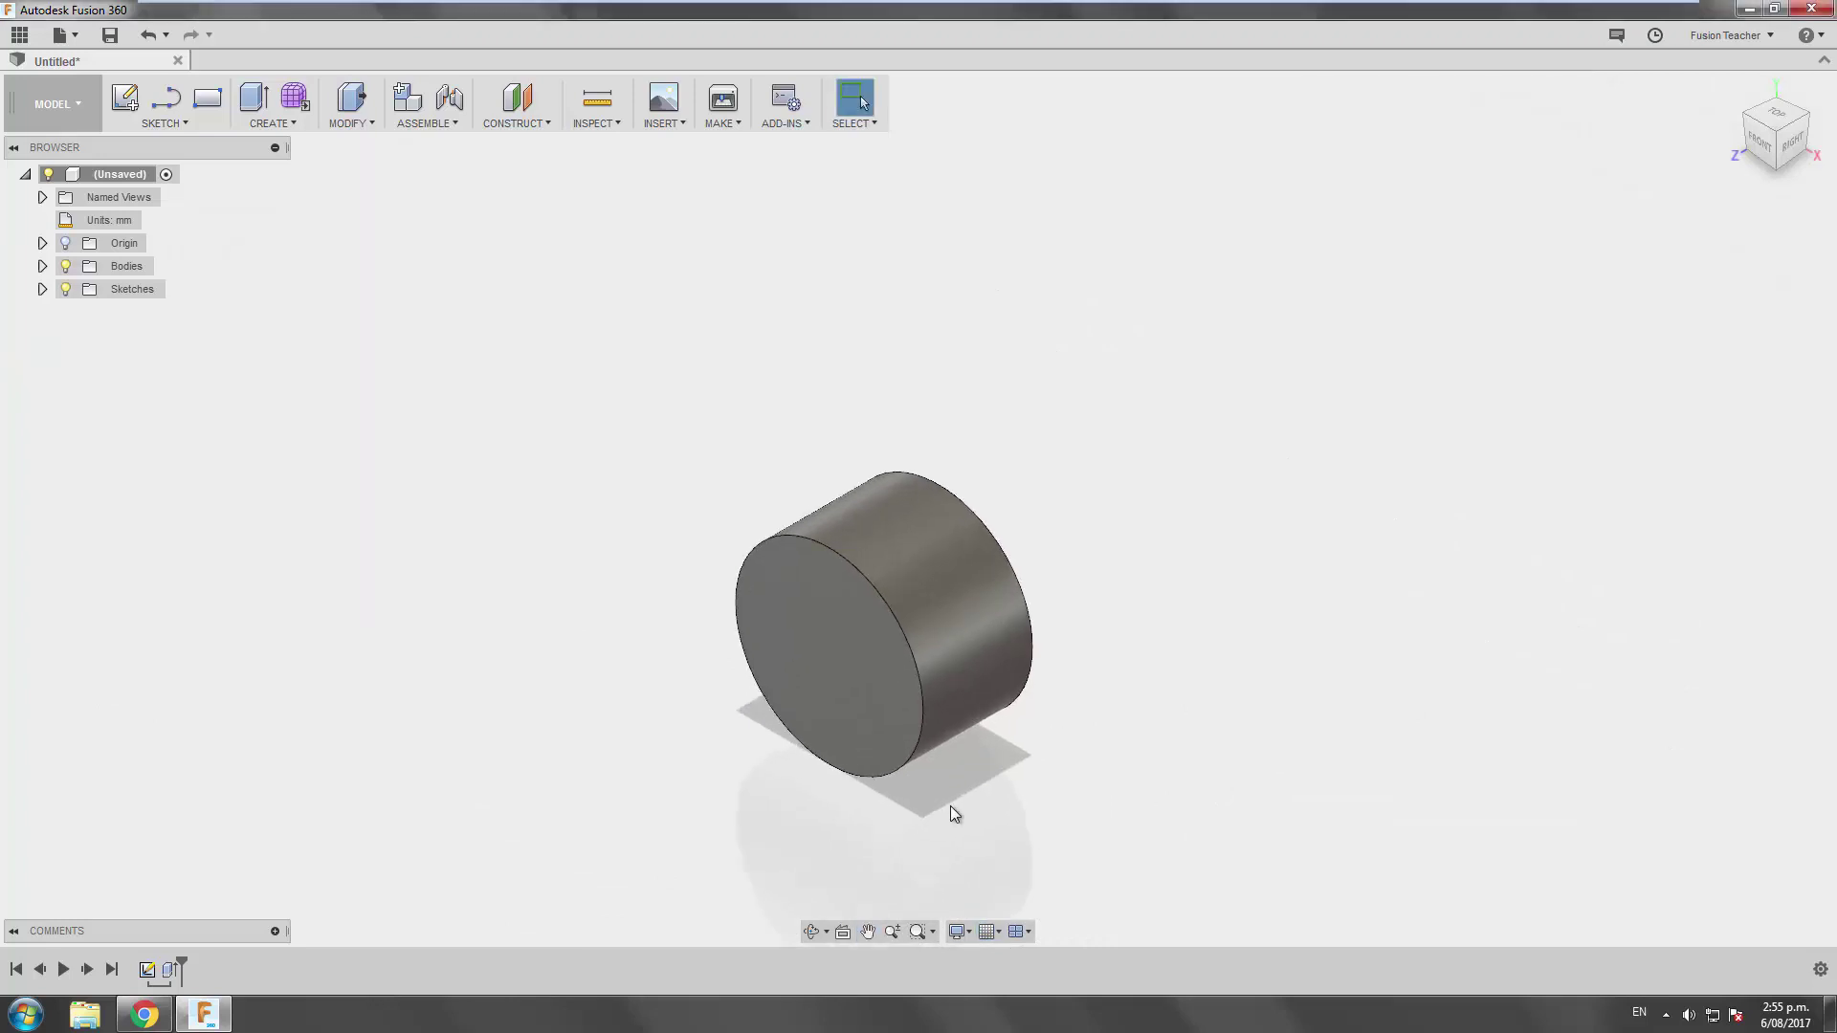
left_click(986, 933)
left_click(961, 930)
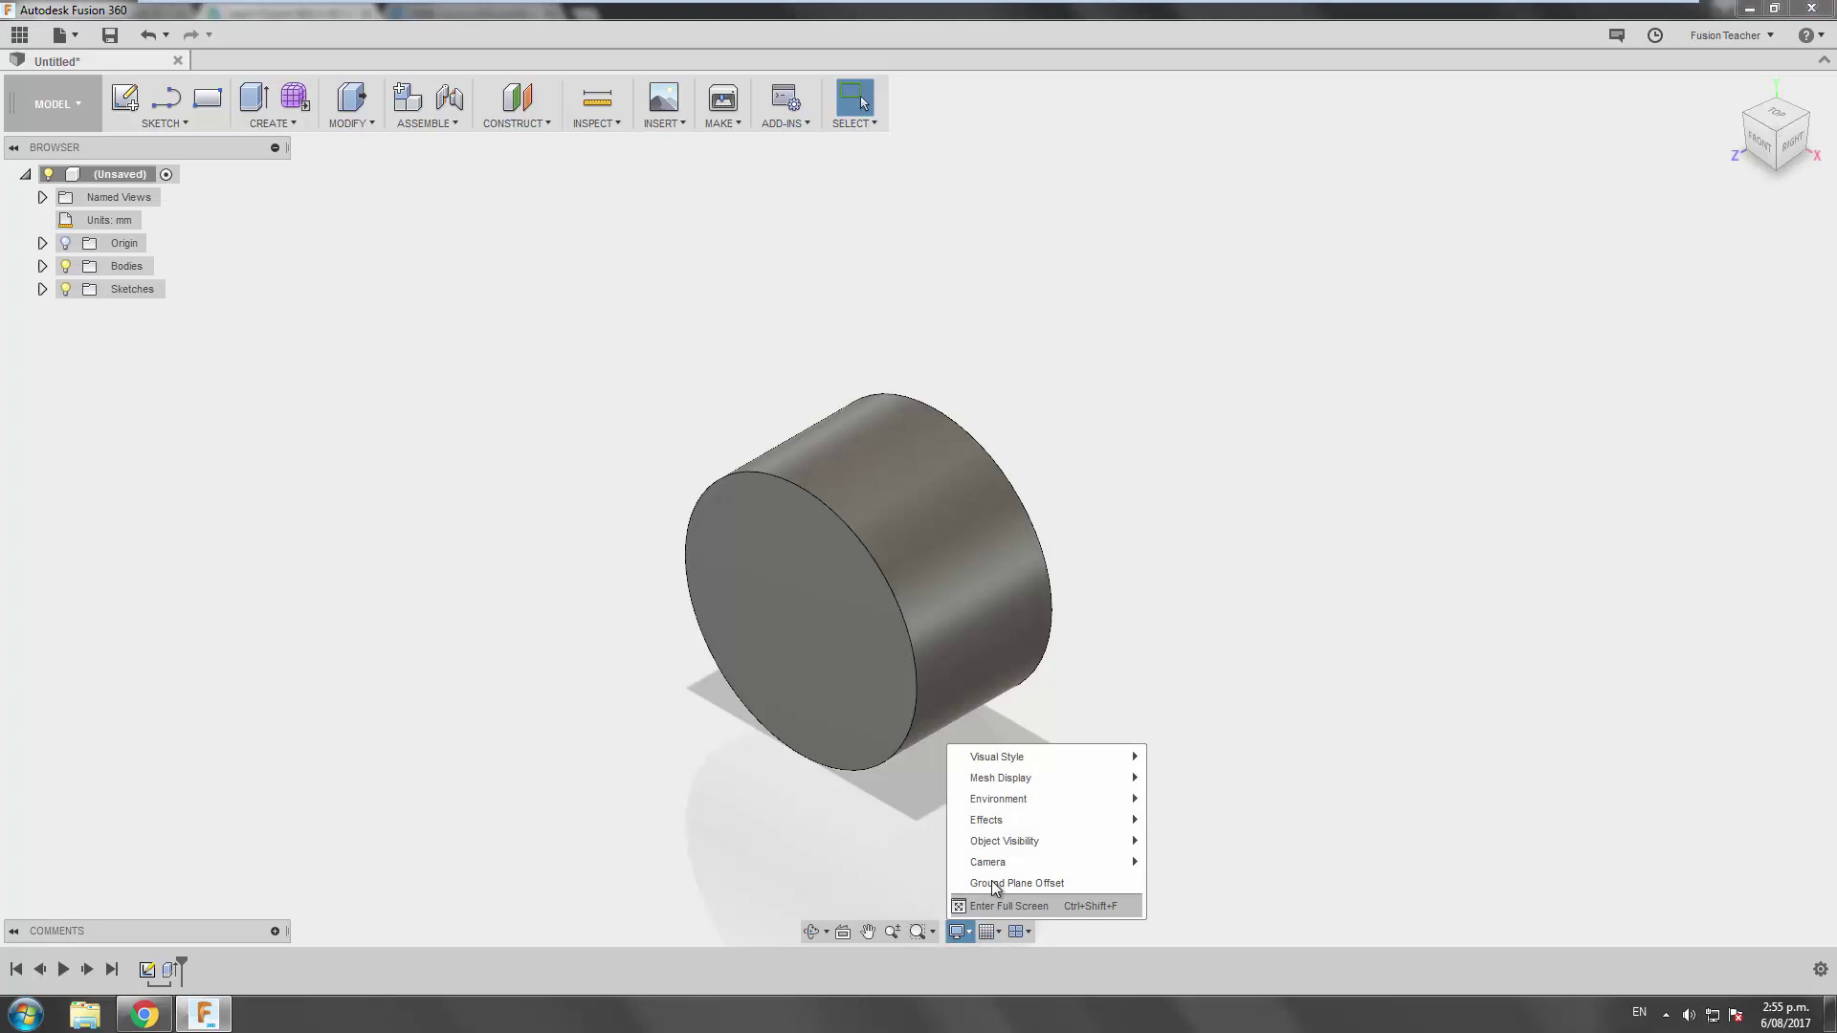
mouse_move(1035, 821)
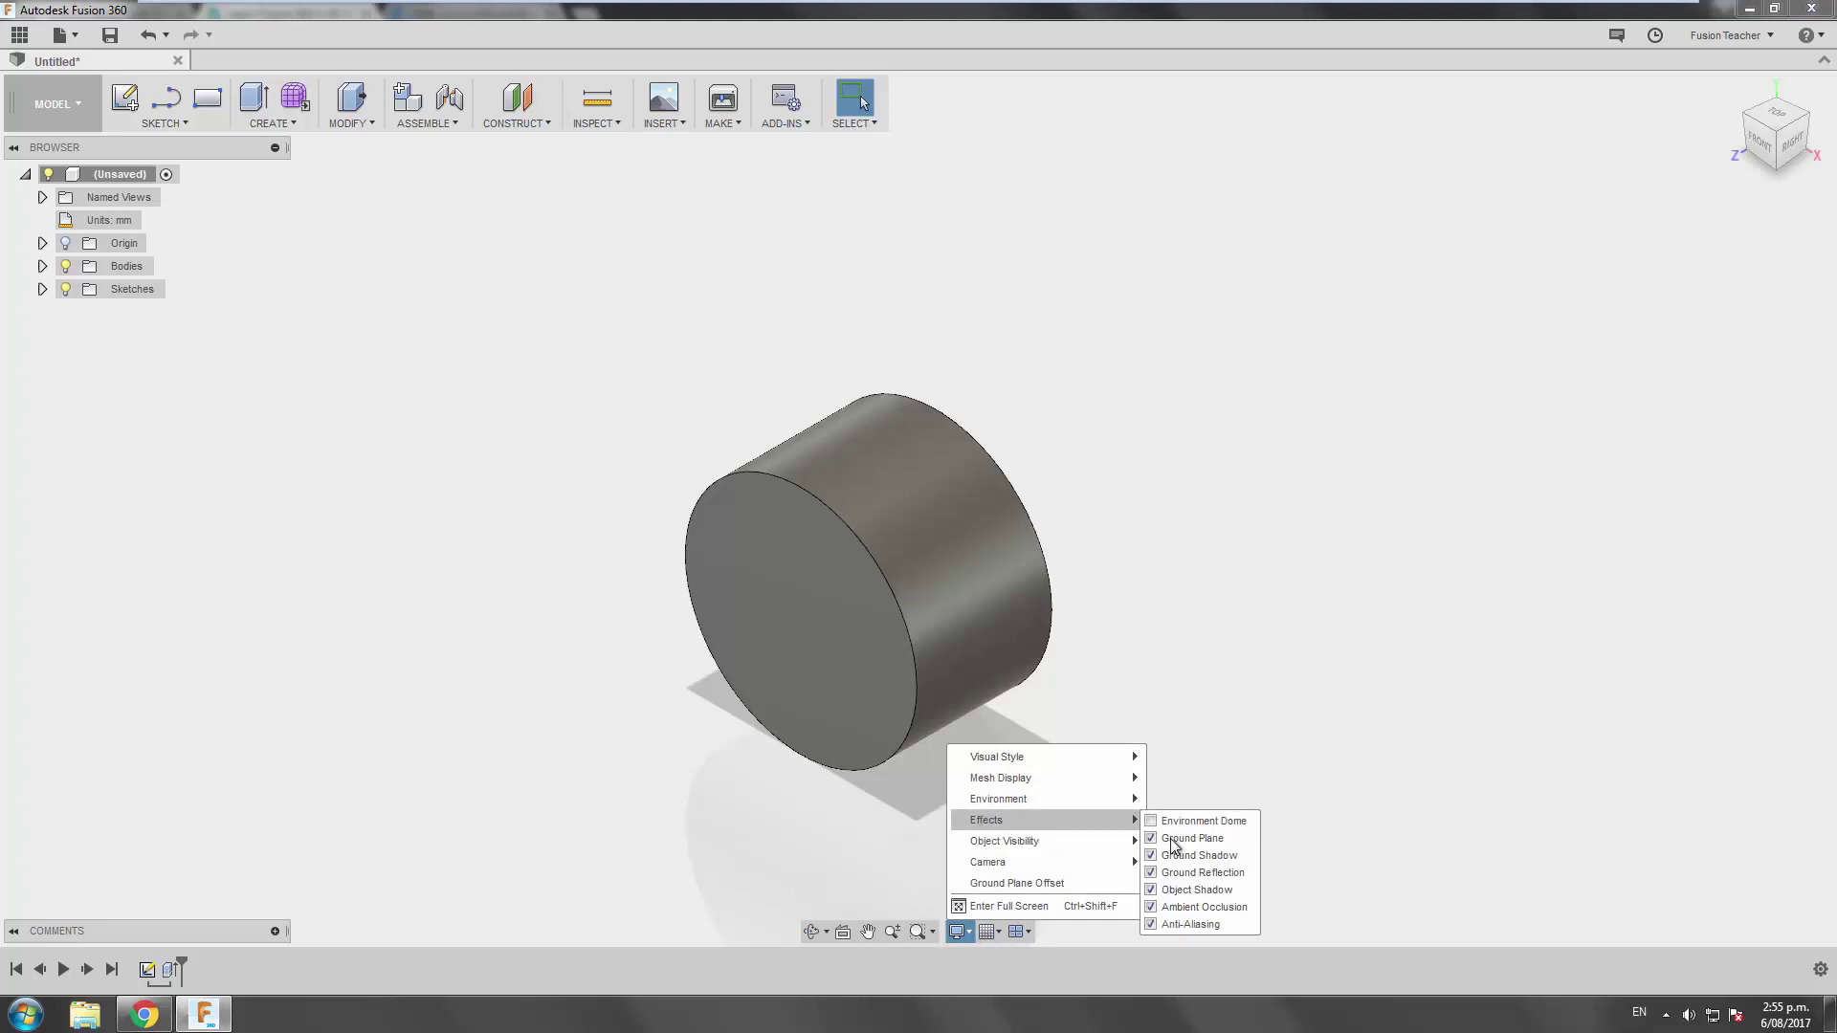
left_click(1208, 856)
left_click(1207, 856)
left_click(1196, 875)
left_click(1195, 874)
left_click(1157, 603)
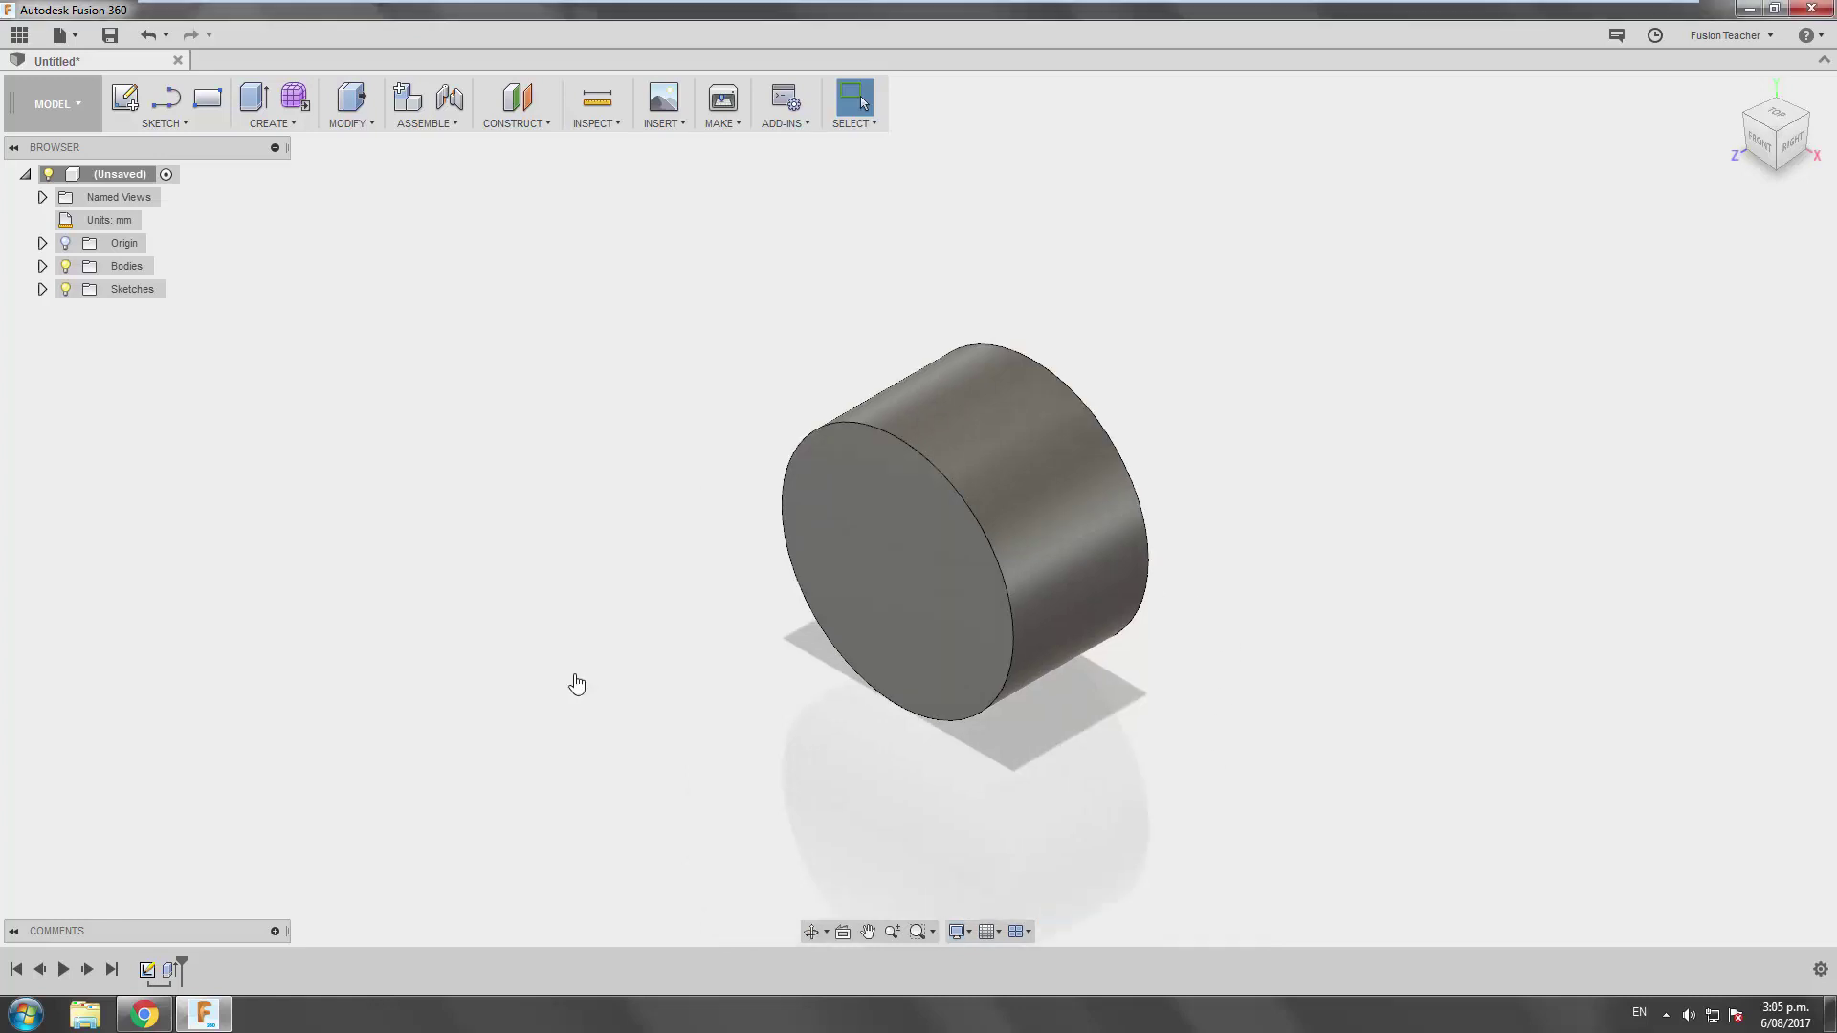
Change the scene environment to Dark Sky, then to Infinity Pool
left_click(960, 931)
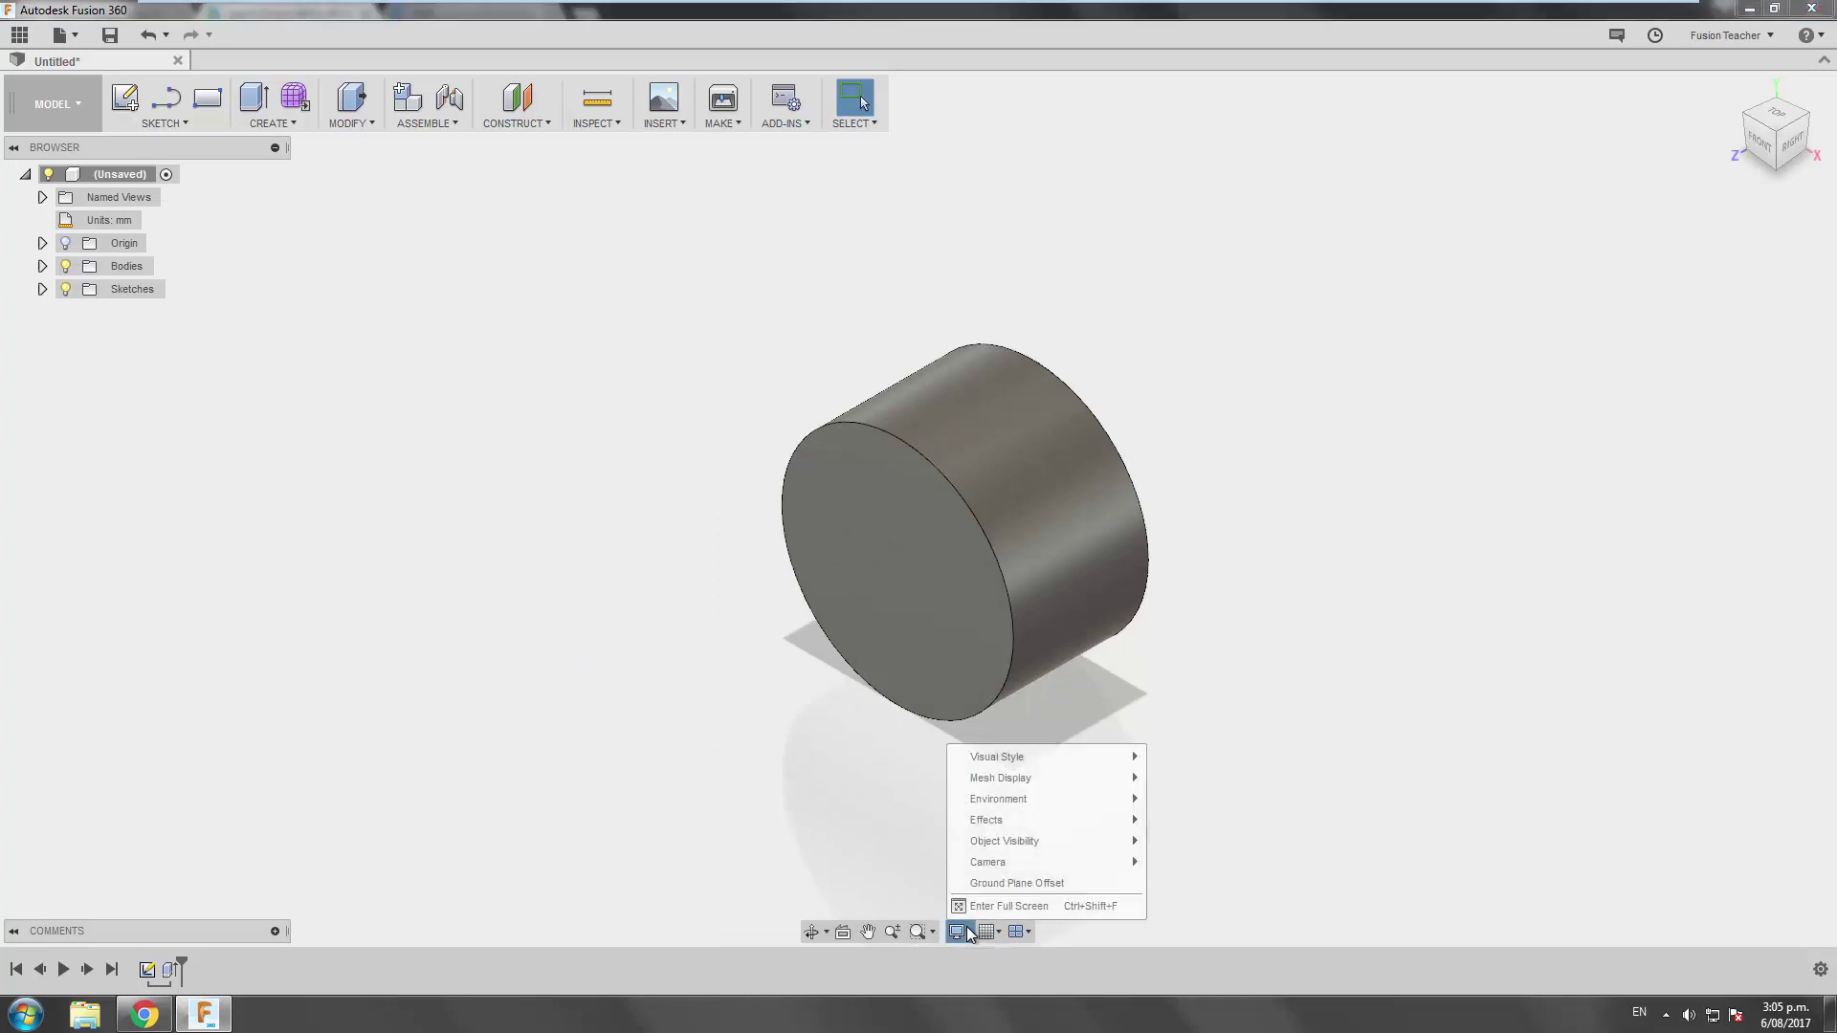
mouse_move(1029, 759)
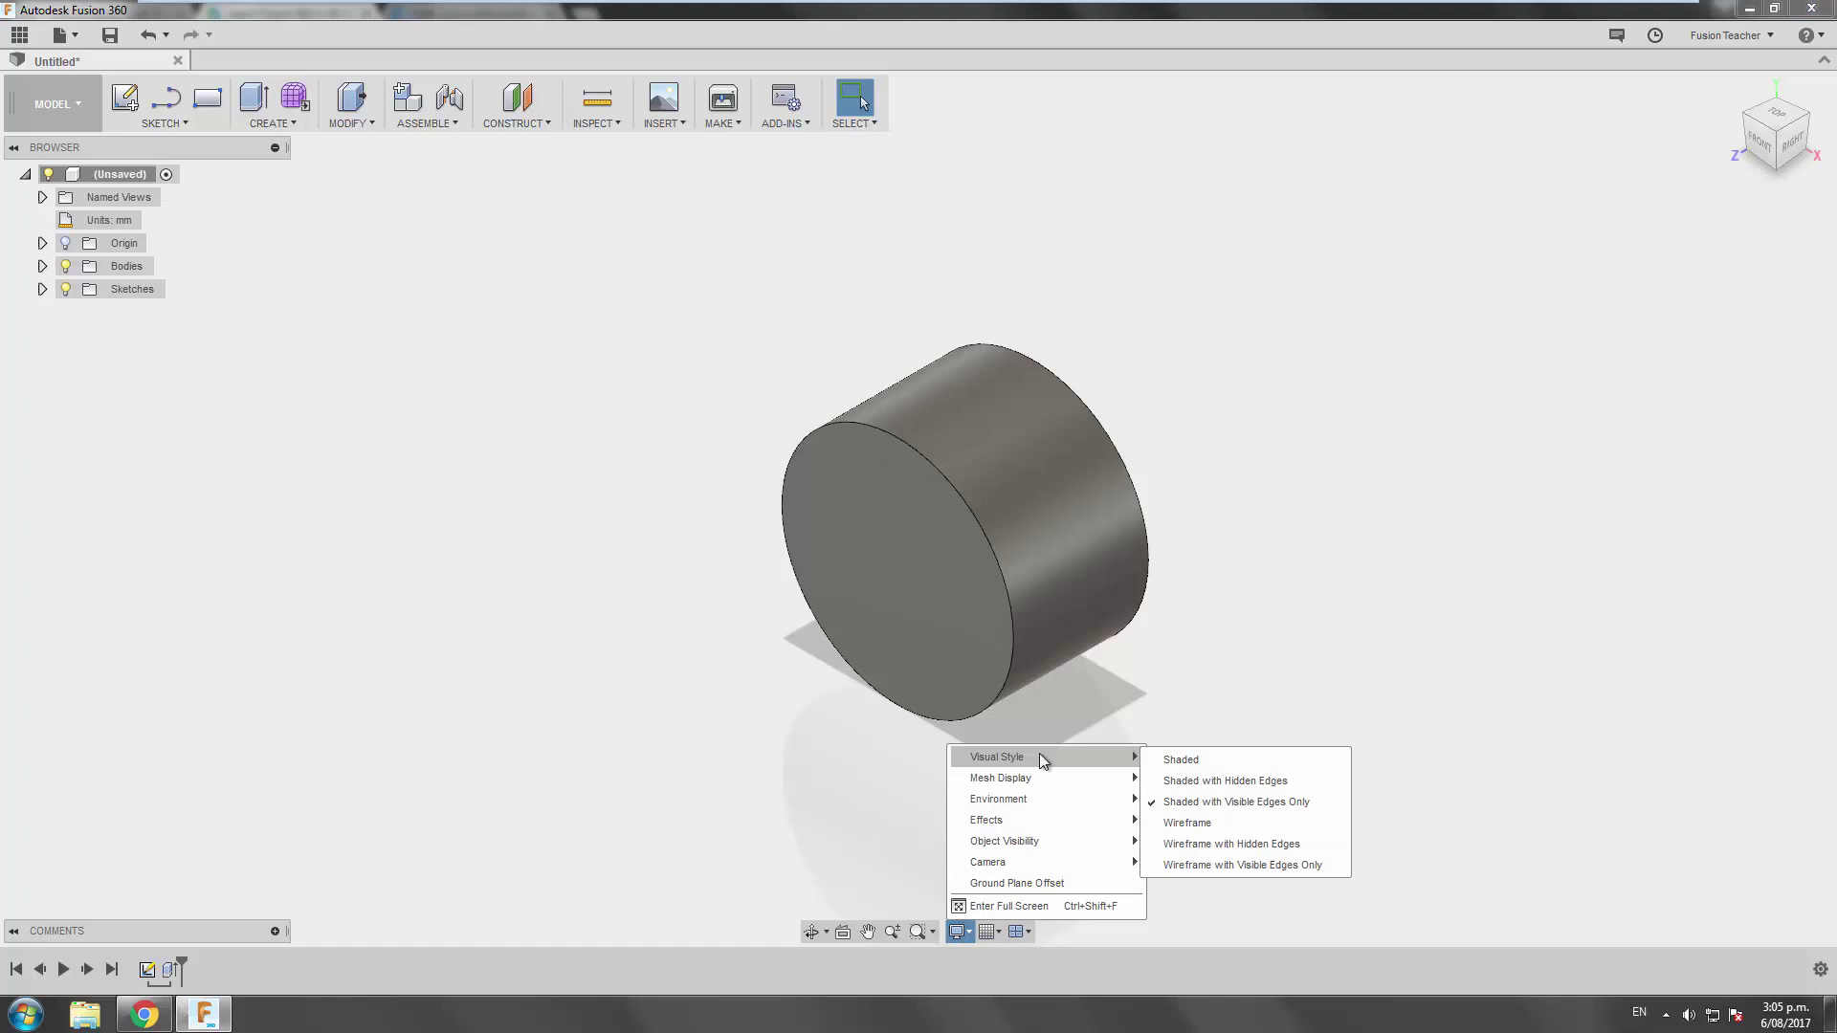
mouse_move(1069, 799)
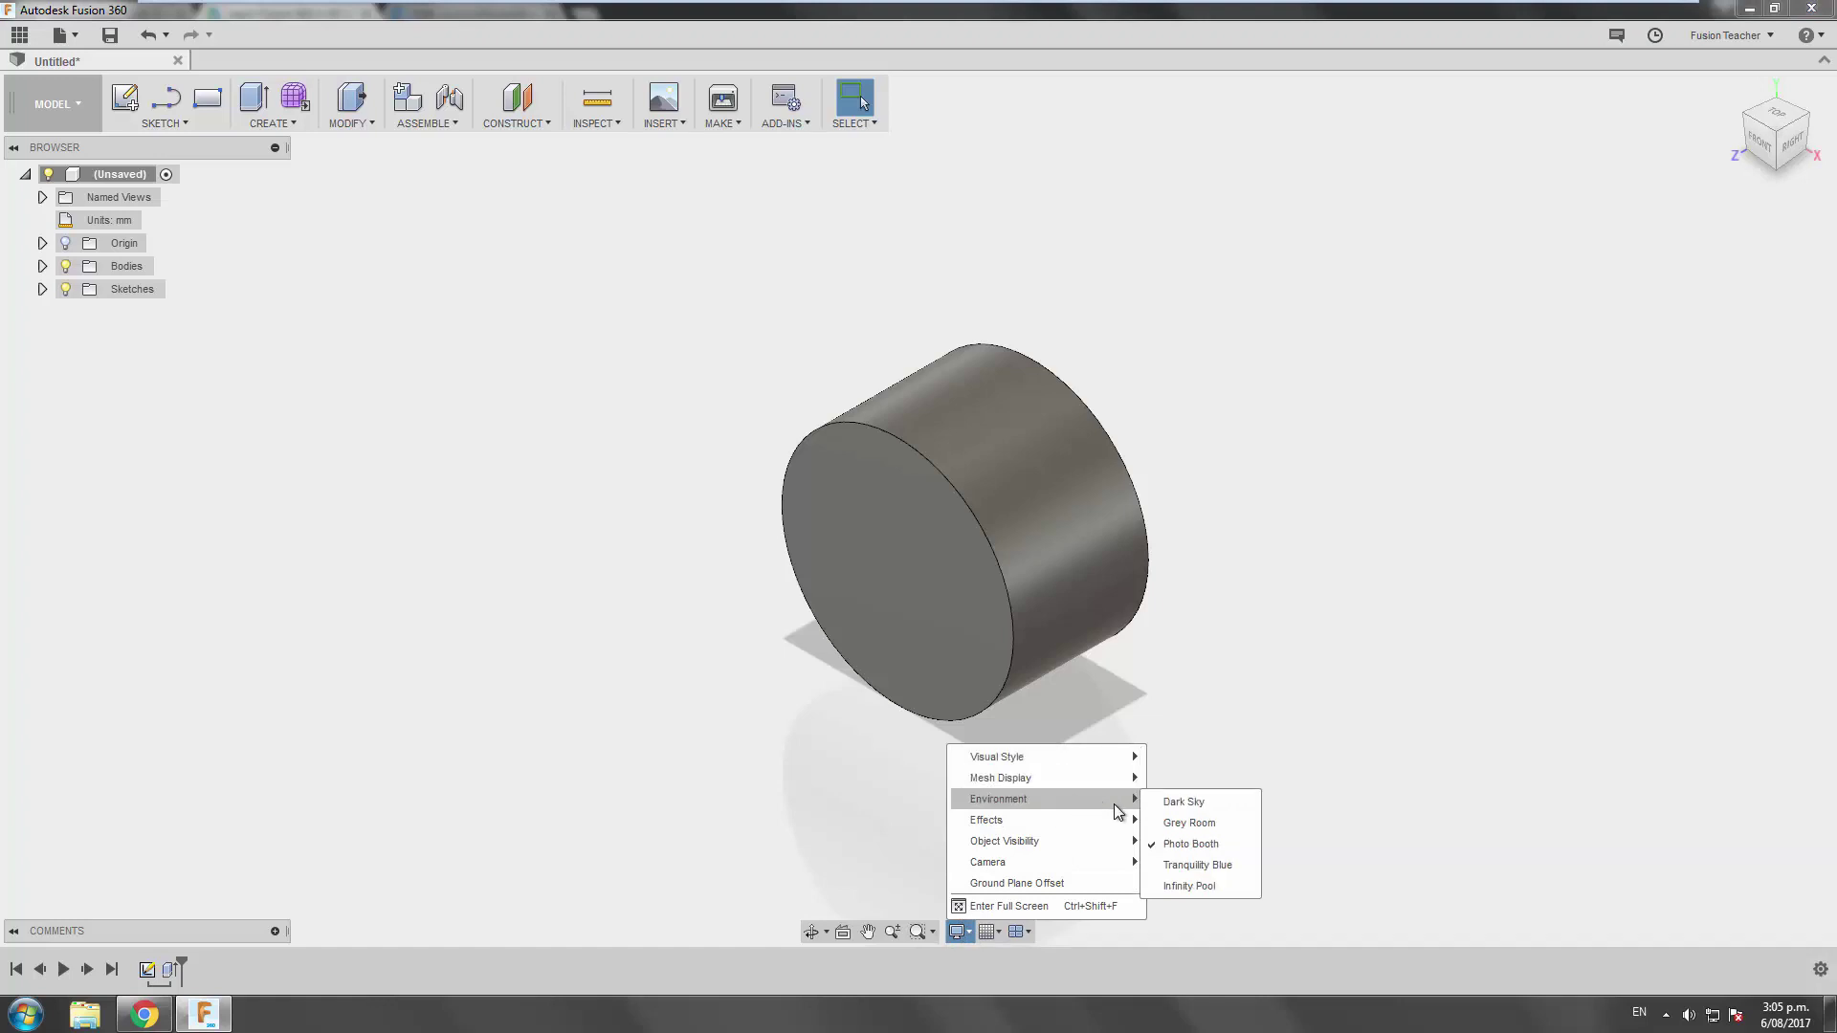
left_click(1208, 809)
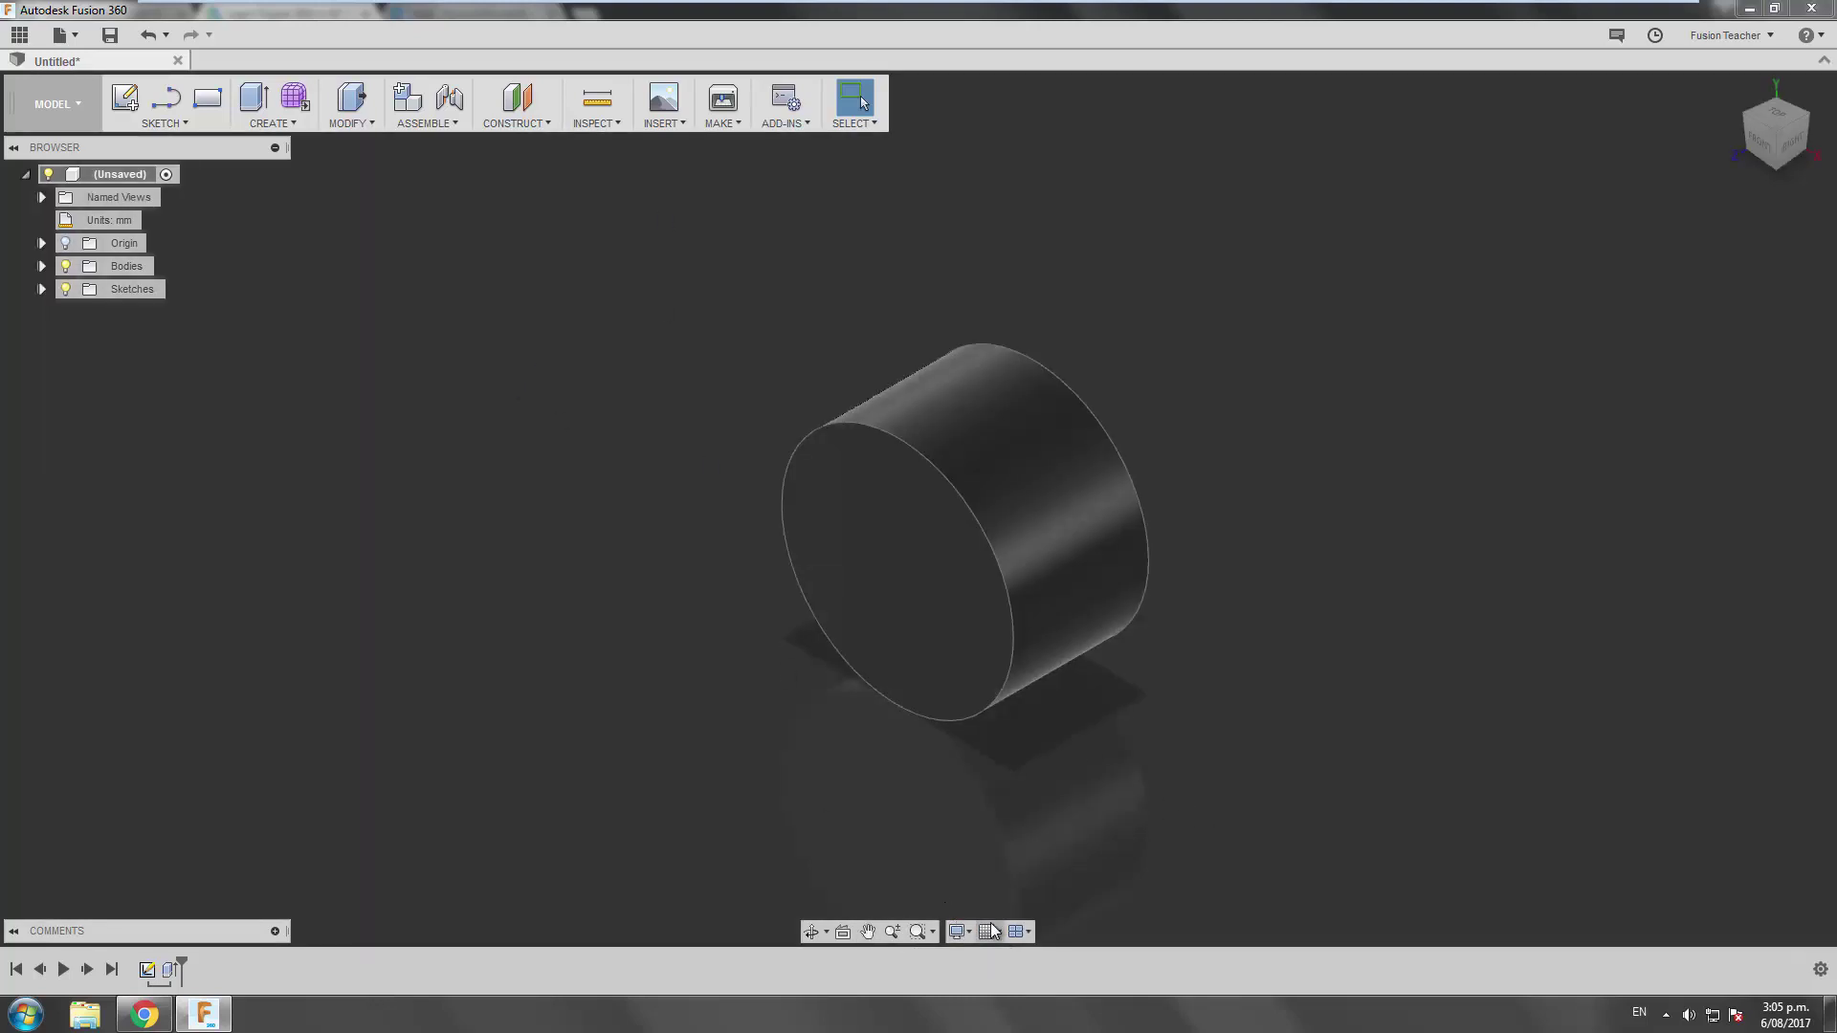
left_click(958, 931)
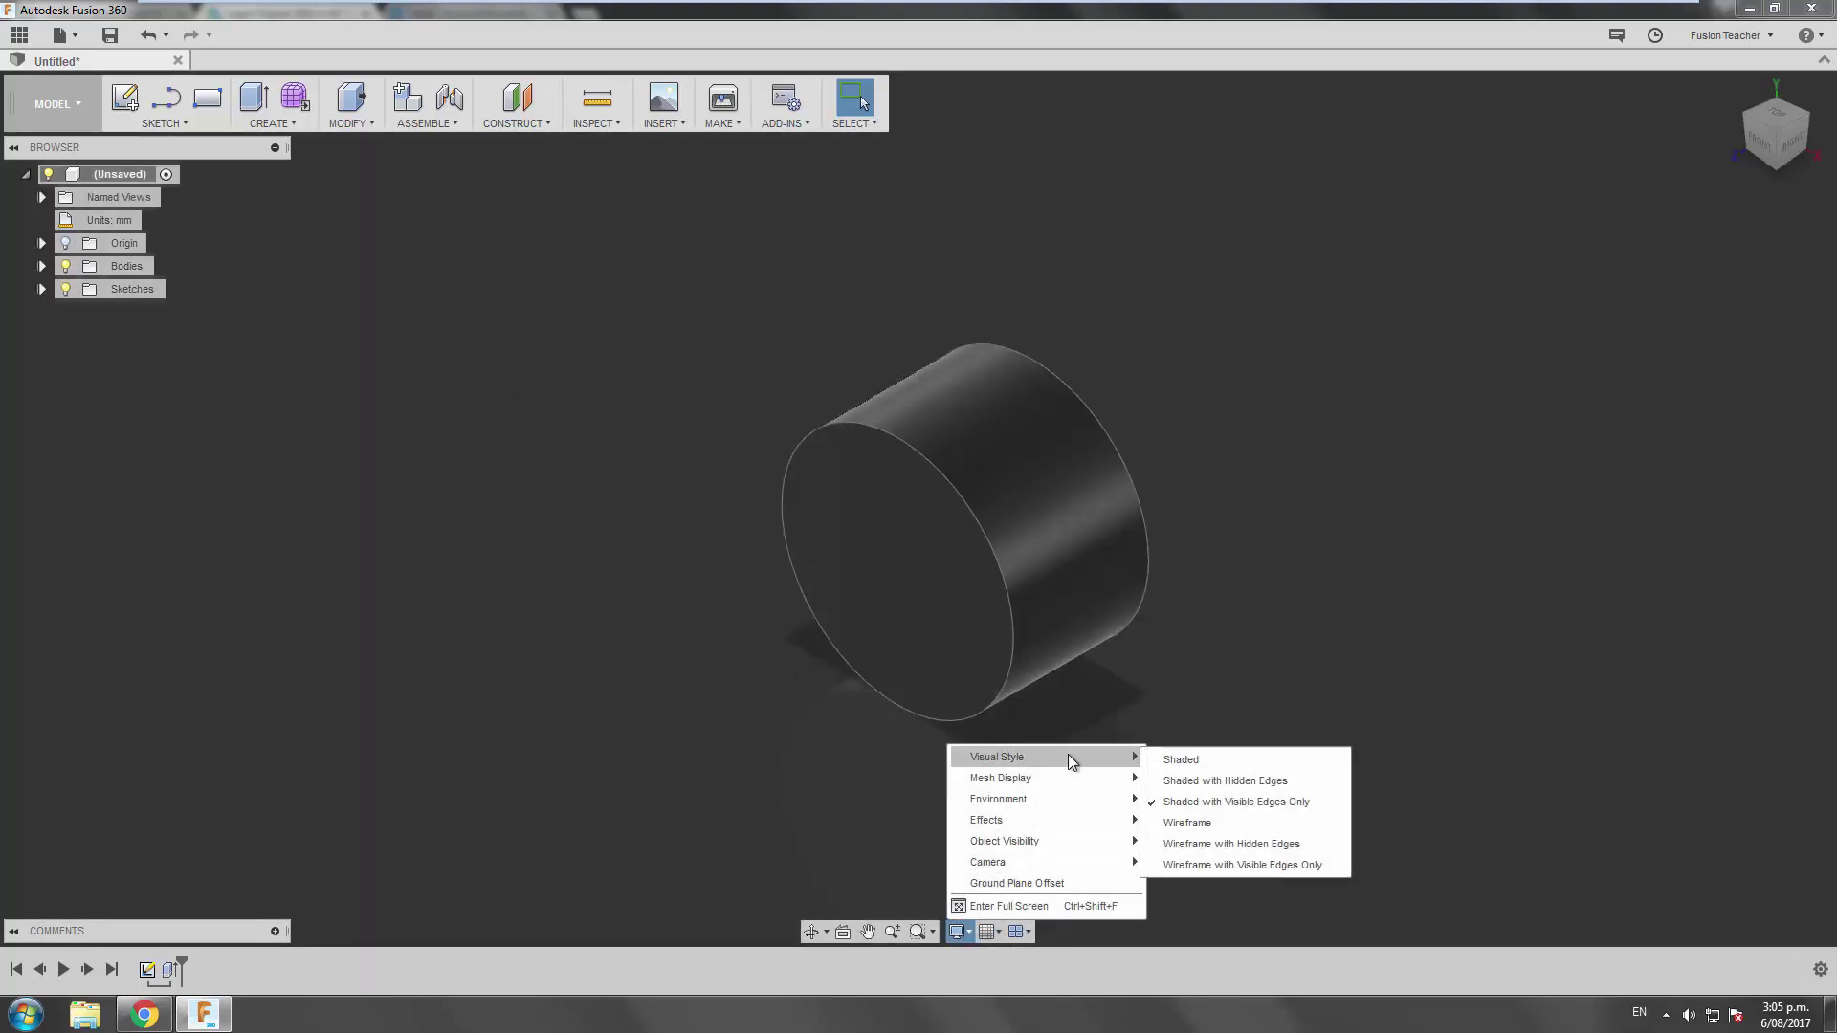
mouse_move(1115, 808)
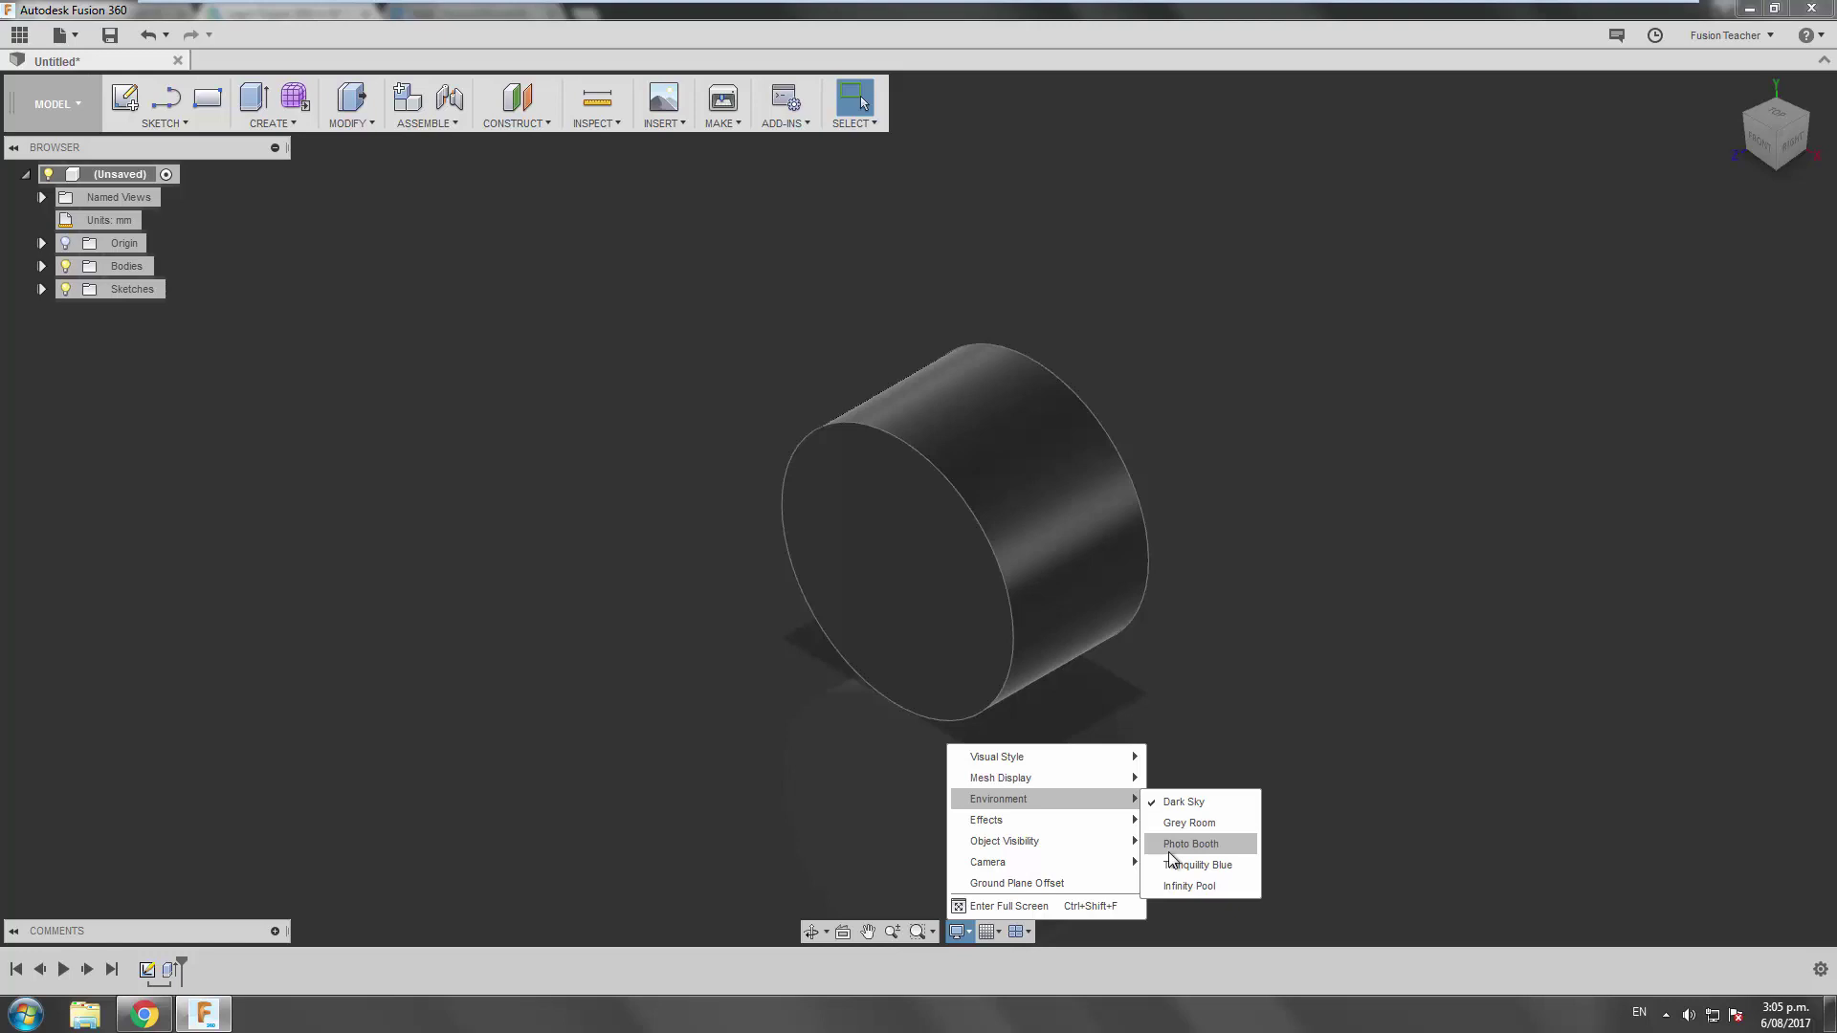
left_click(1198, 882)
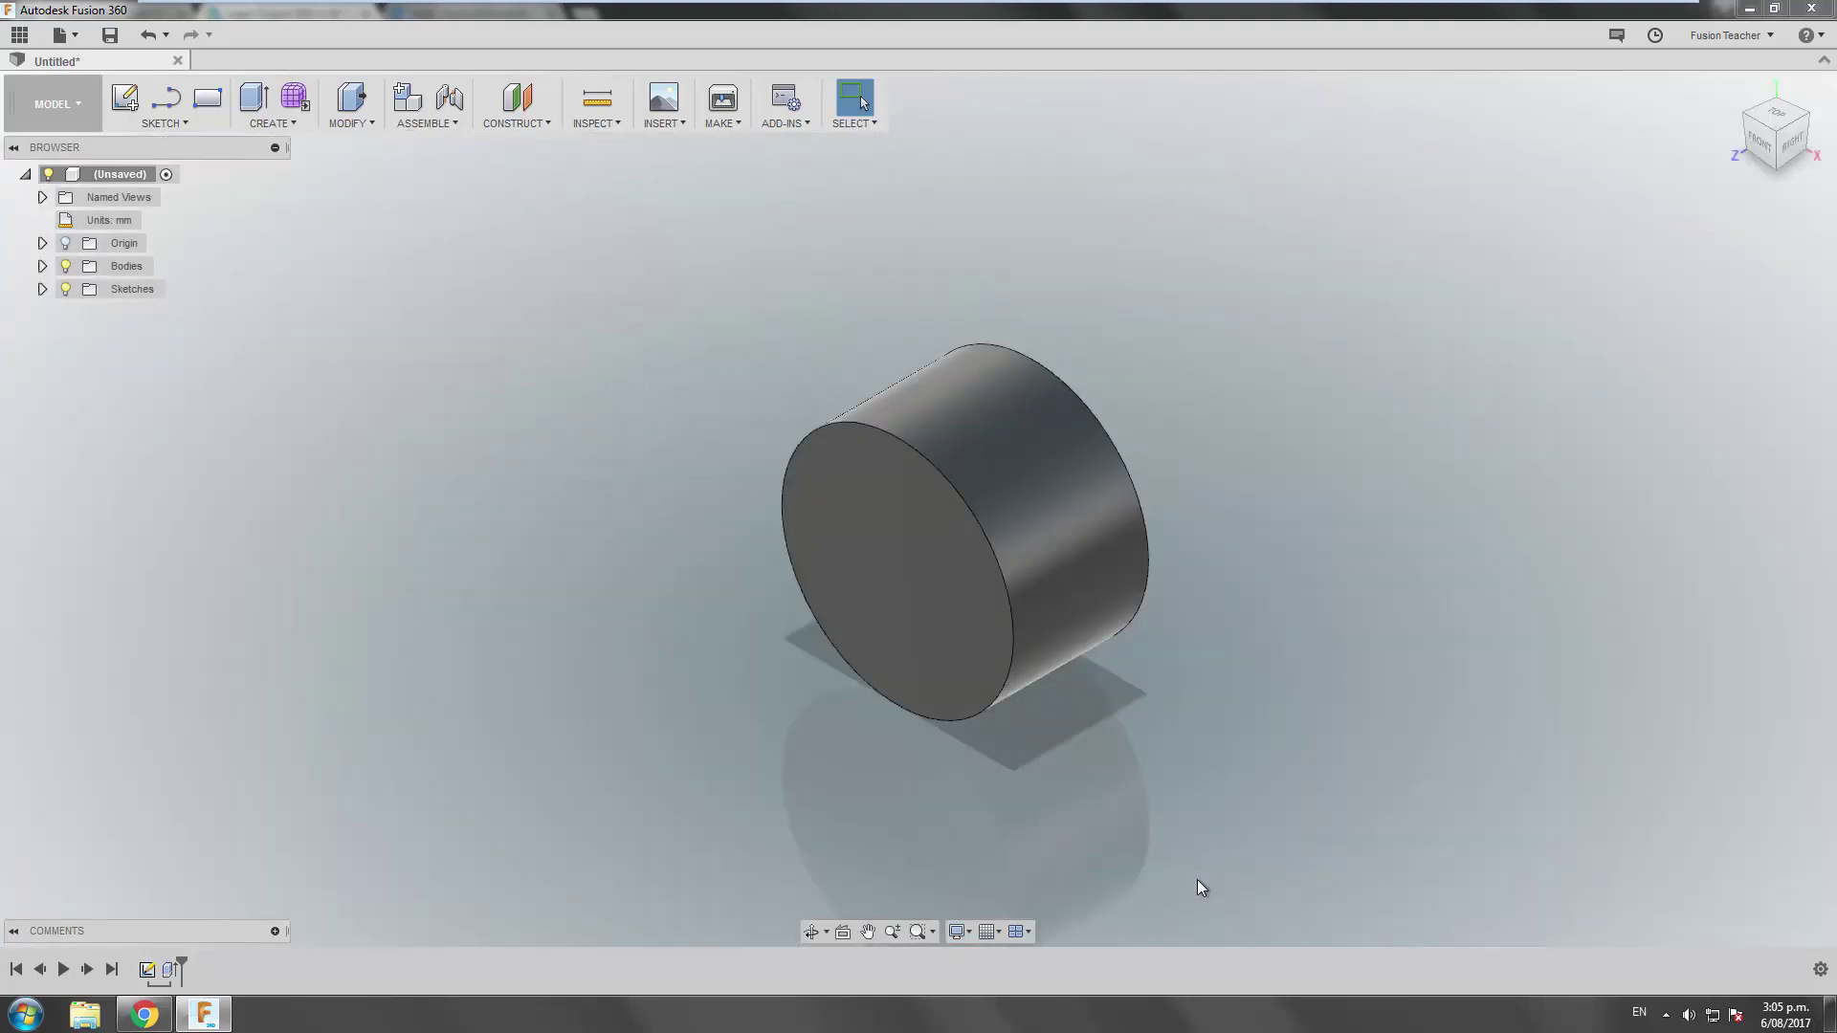
Switch the environment to Tranquility Blue and pan the cylinder up-left
left_click(950, 937)
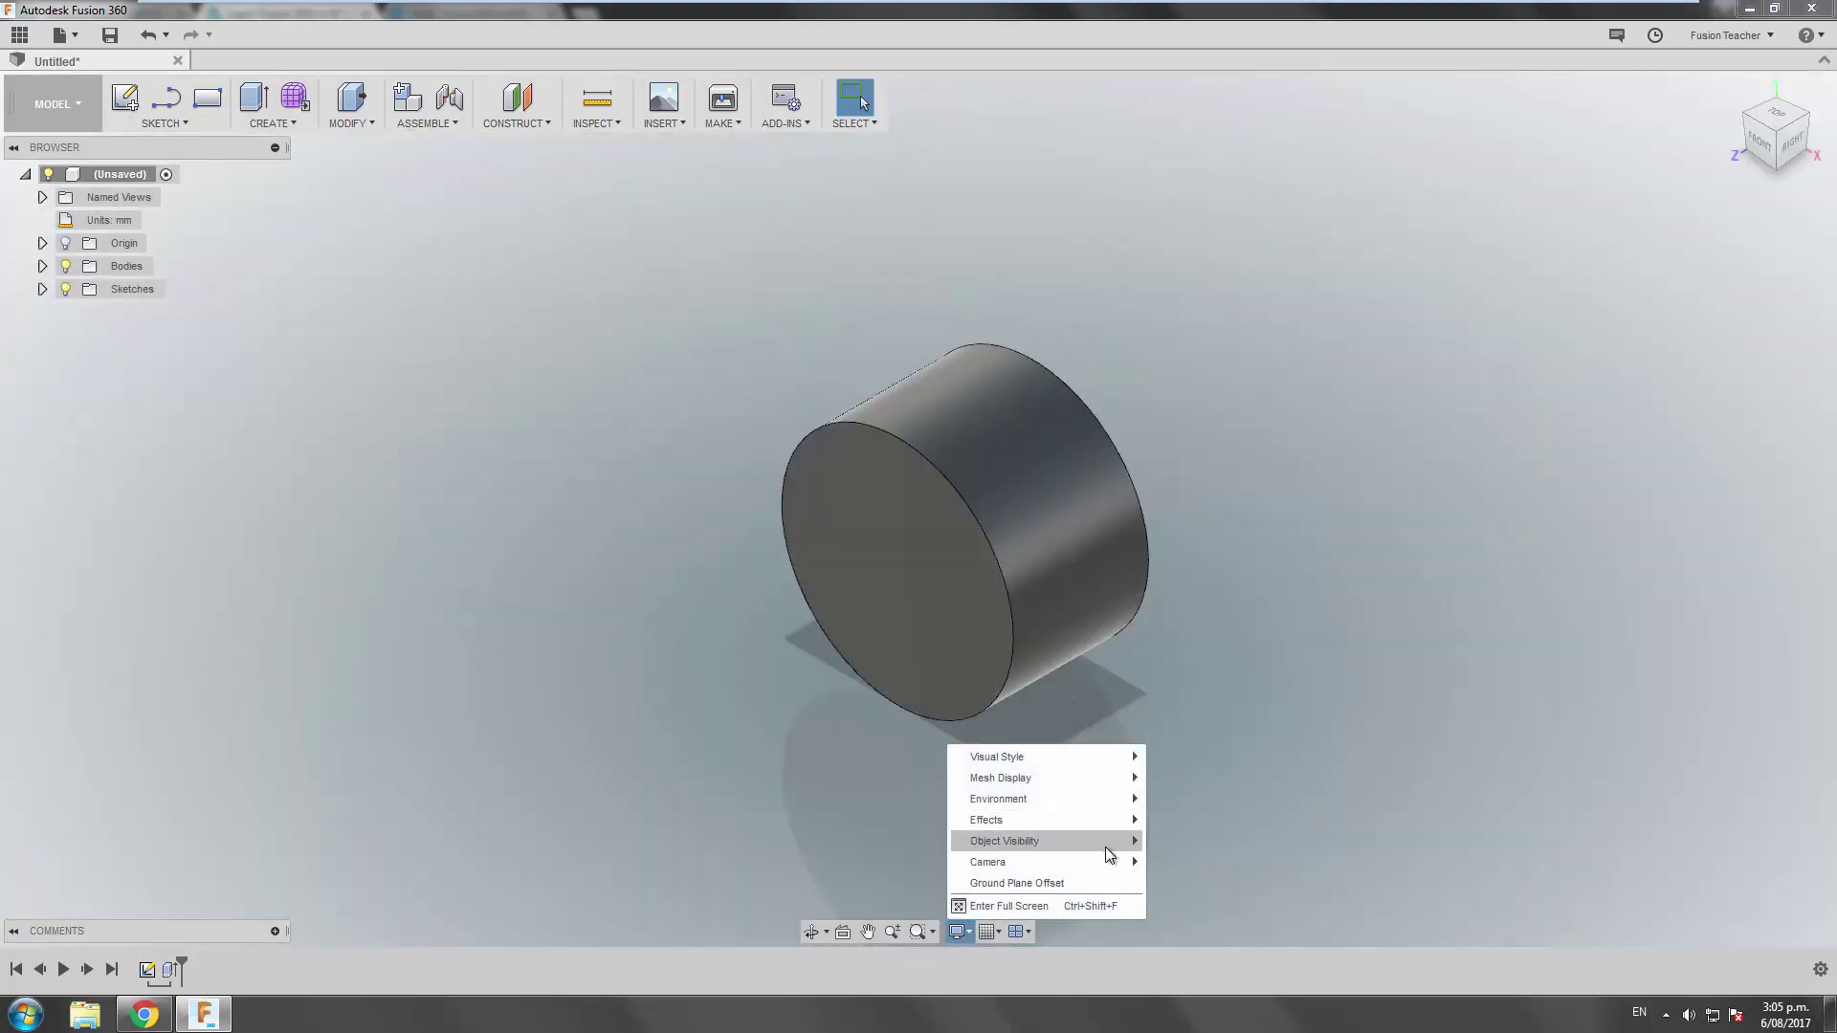
mouse_move(1127, 847)
mouse_move(1120, 800)
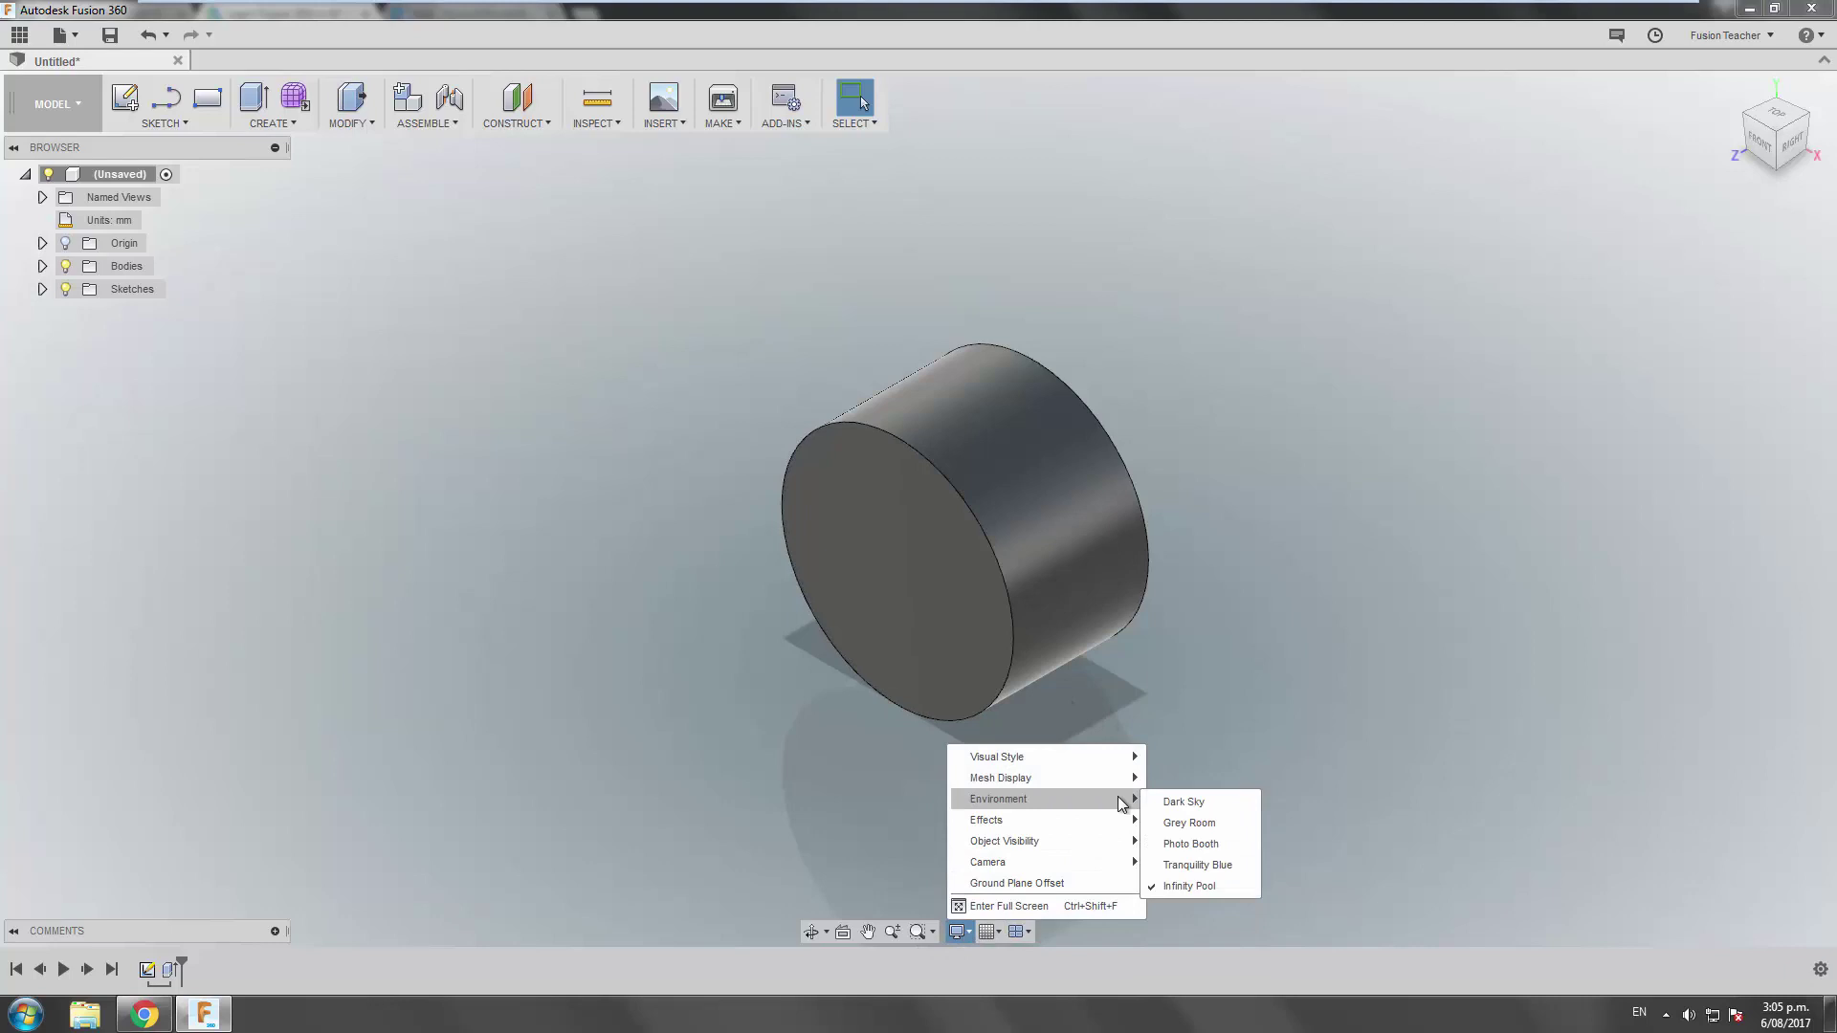
left_click(1186, 862)
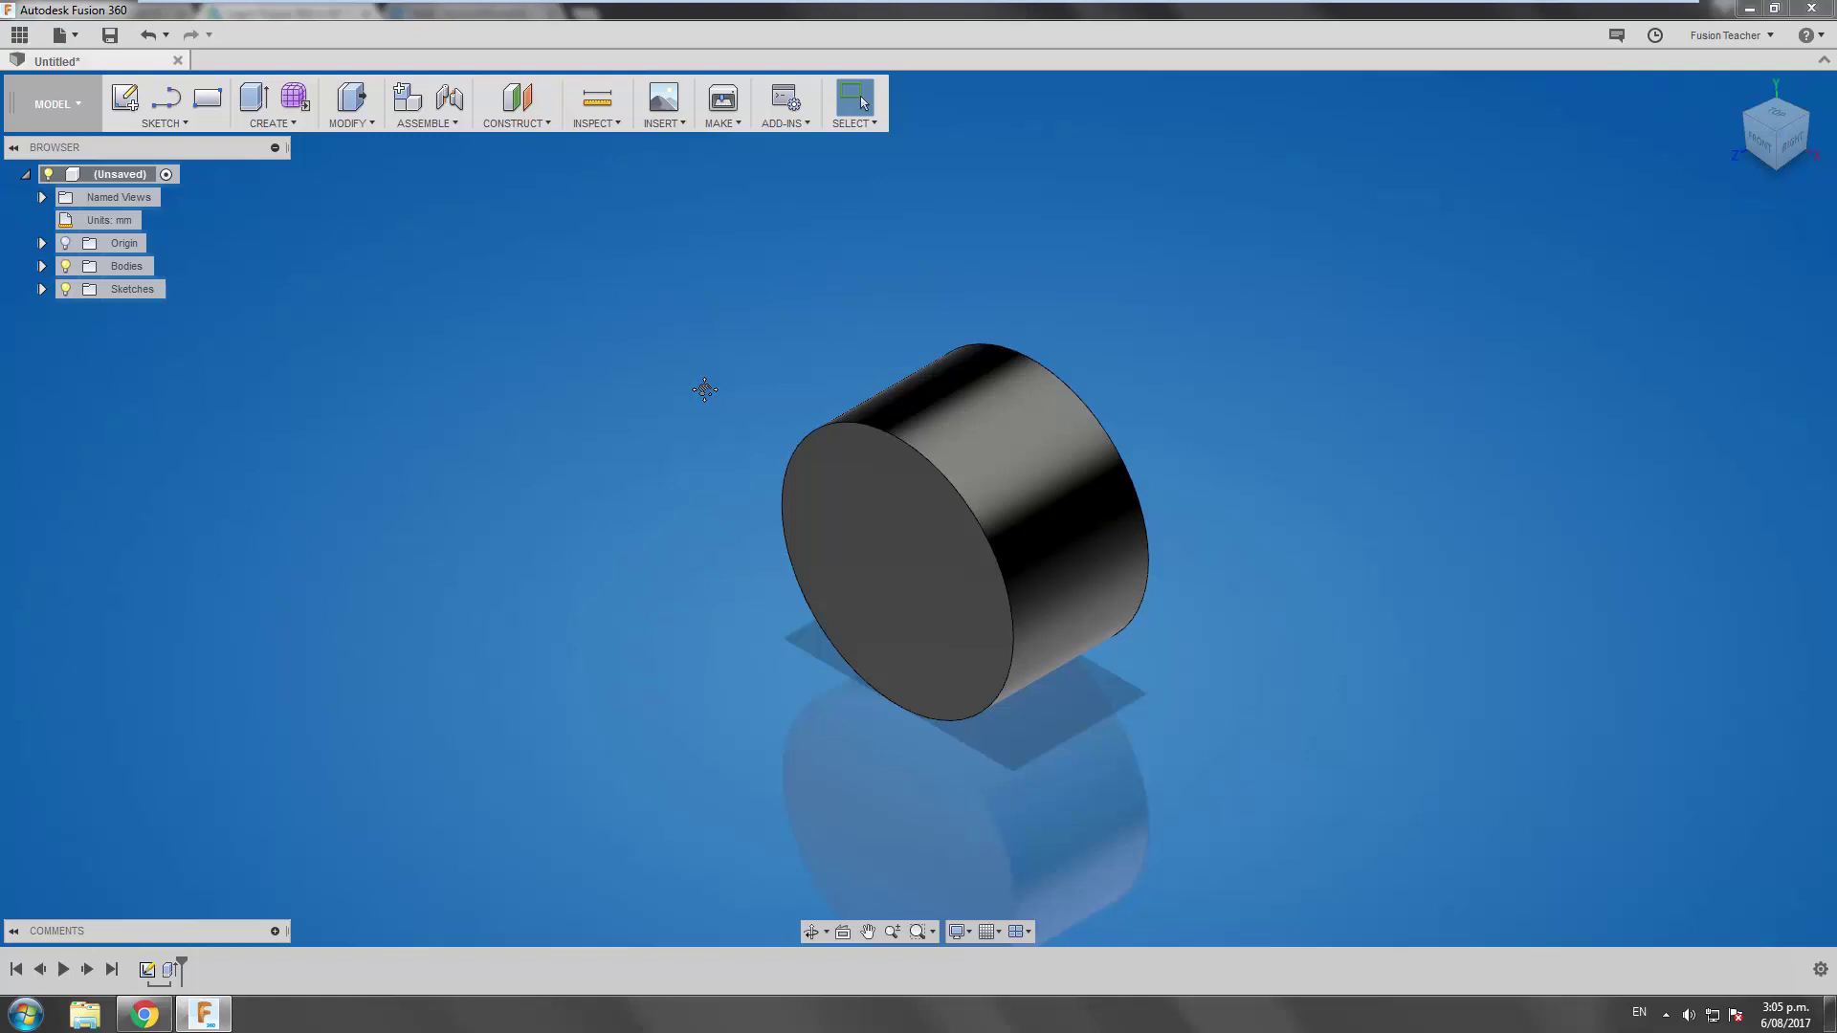
middle_click_drag(705, 389, 641, 312)
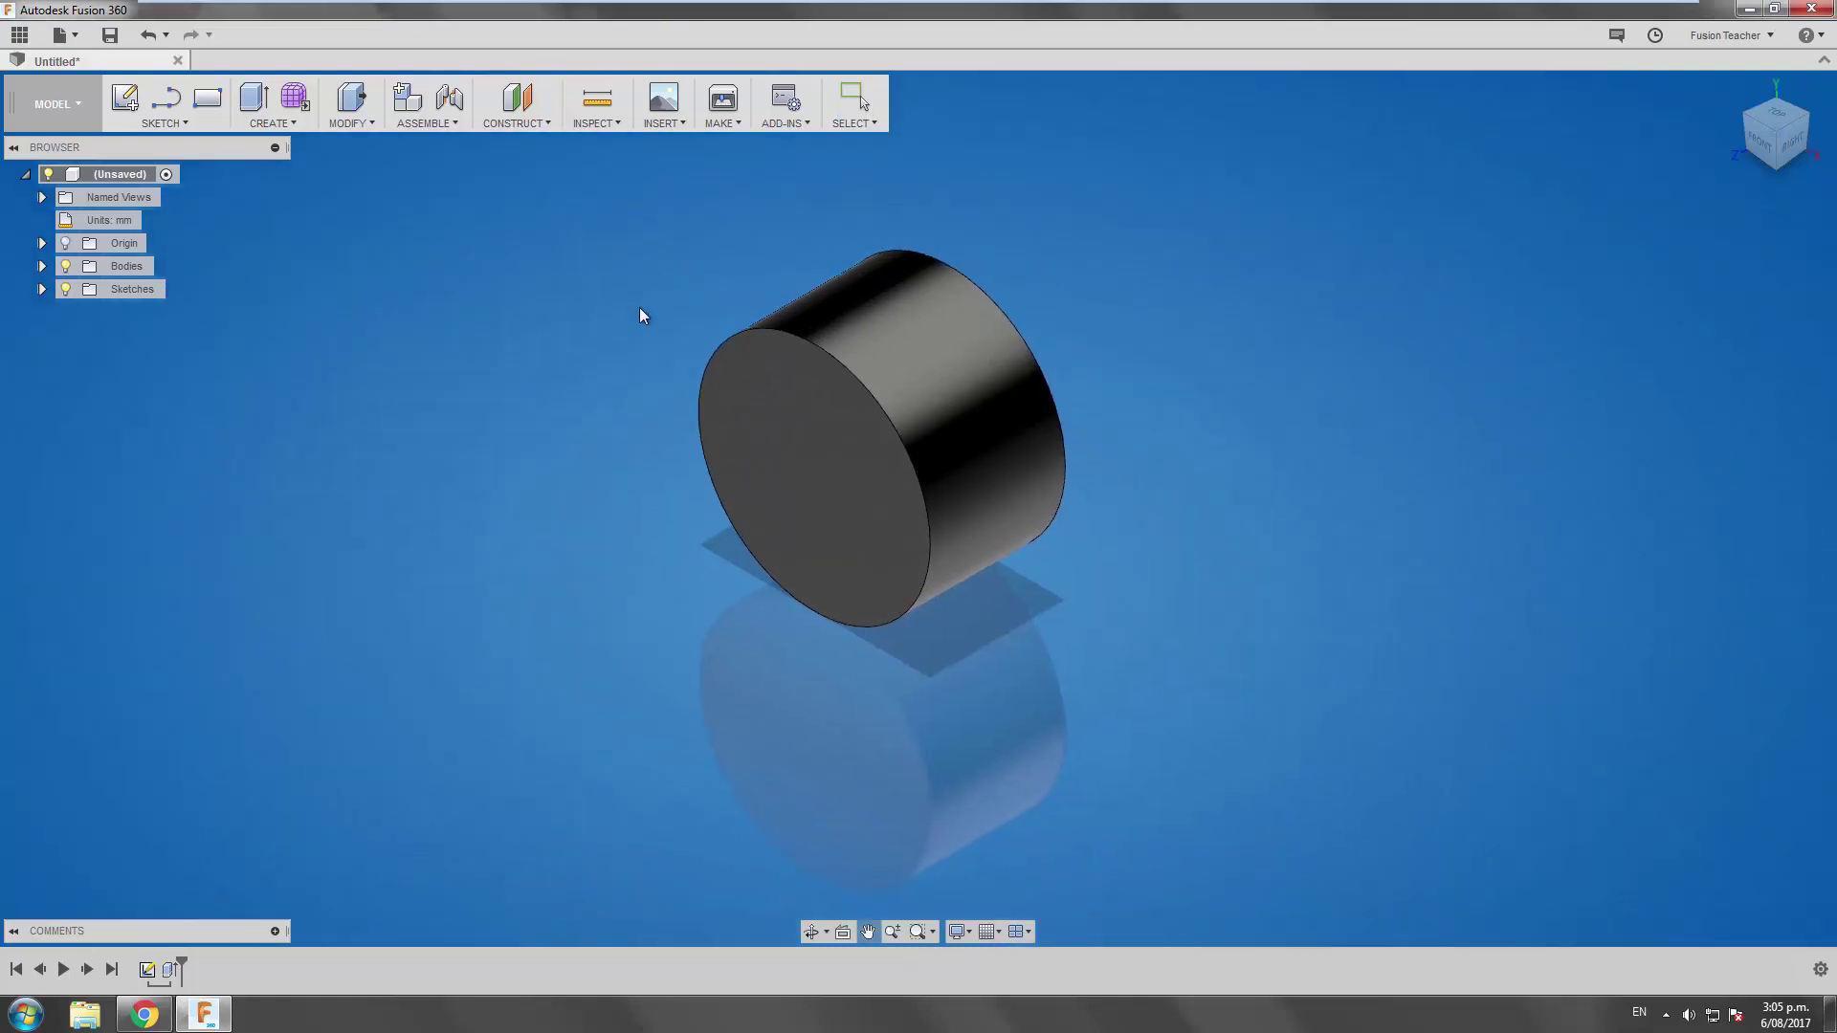
Settle on the Grey Room environment and re-centre the cylinder in view
left_click(972, 931)
mouse_move(1119, 801)
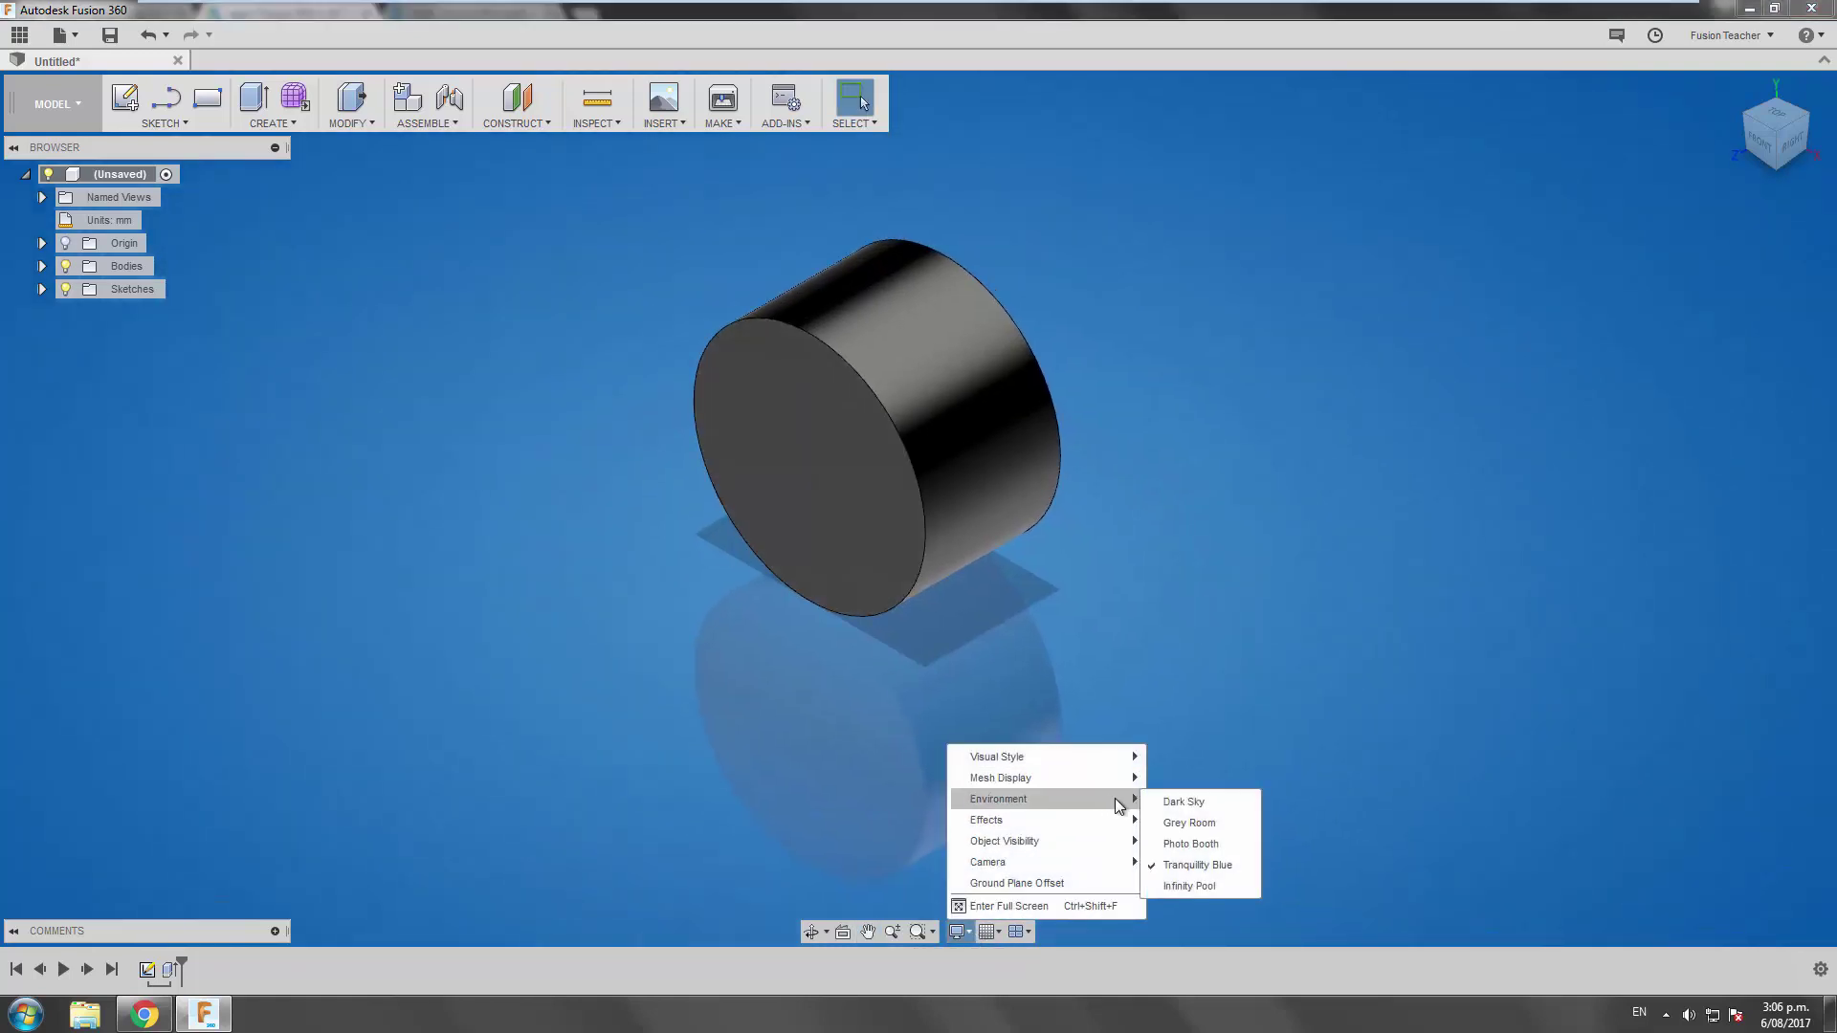
left_click(1191, 822)
middle_click_drag(1271, 513, 1336, 580)
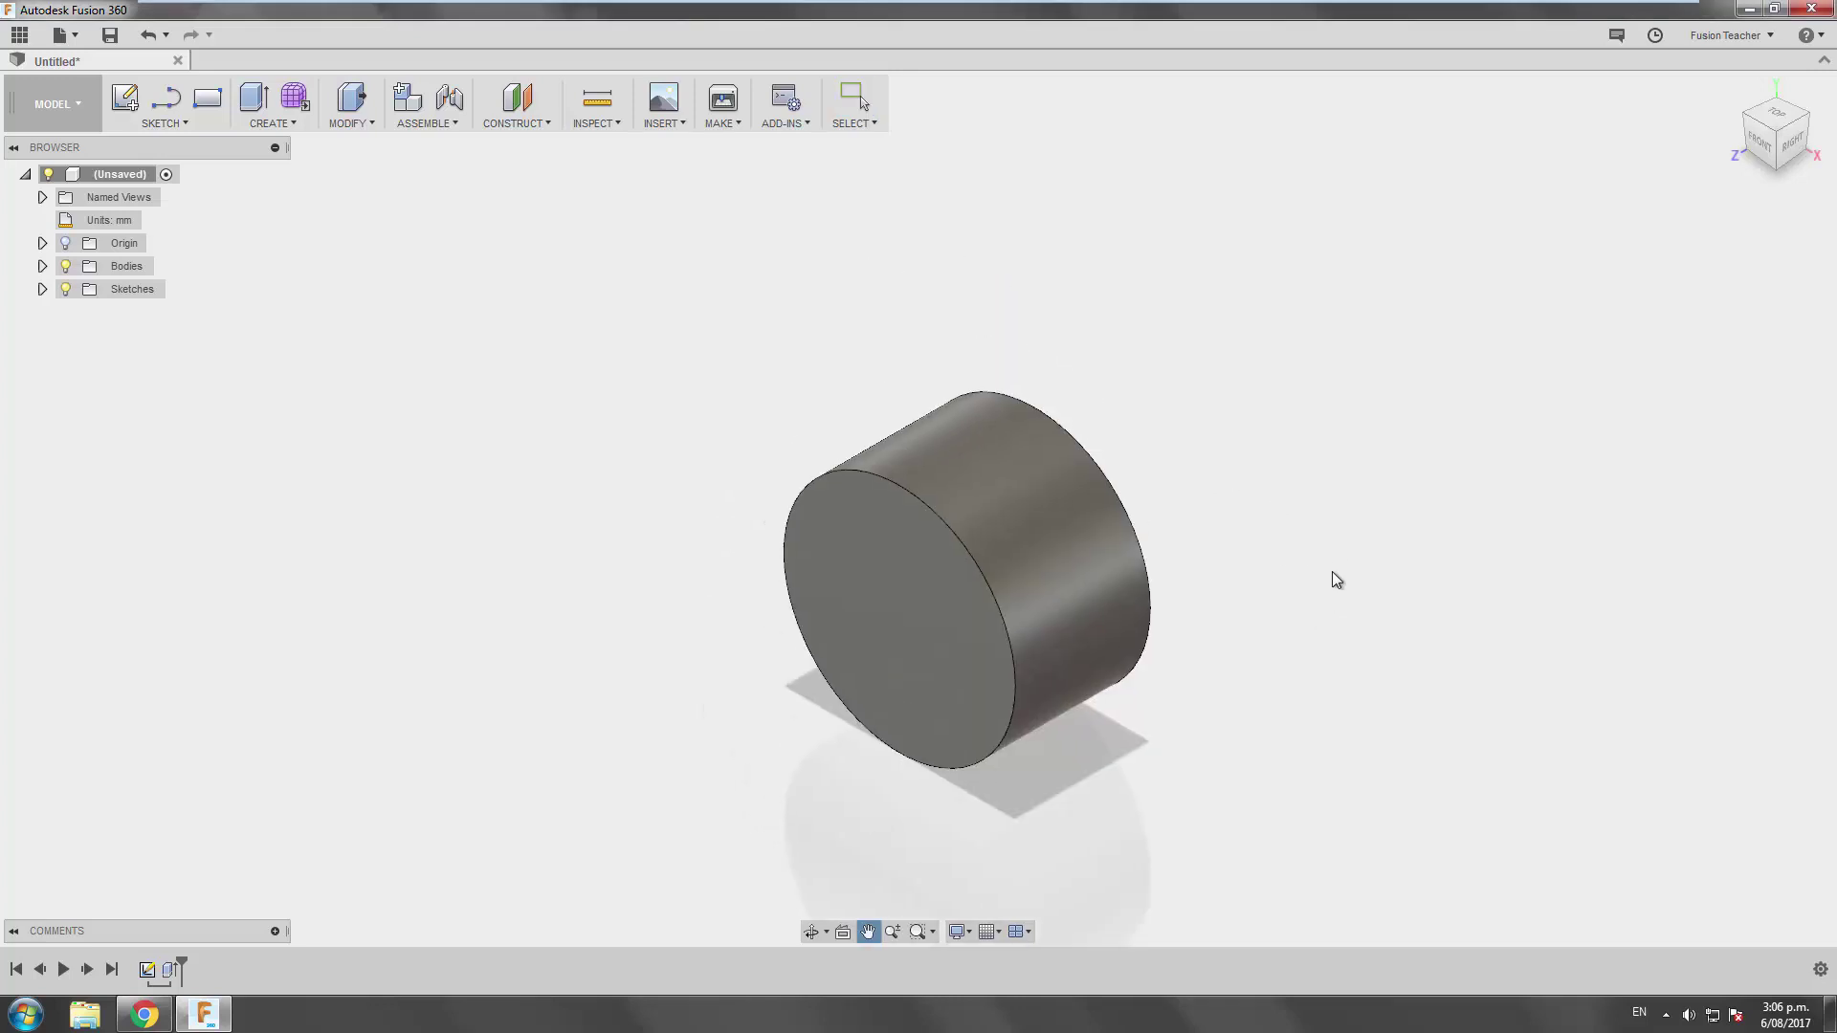
key("Escape")
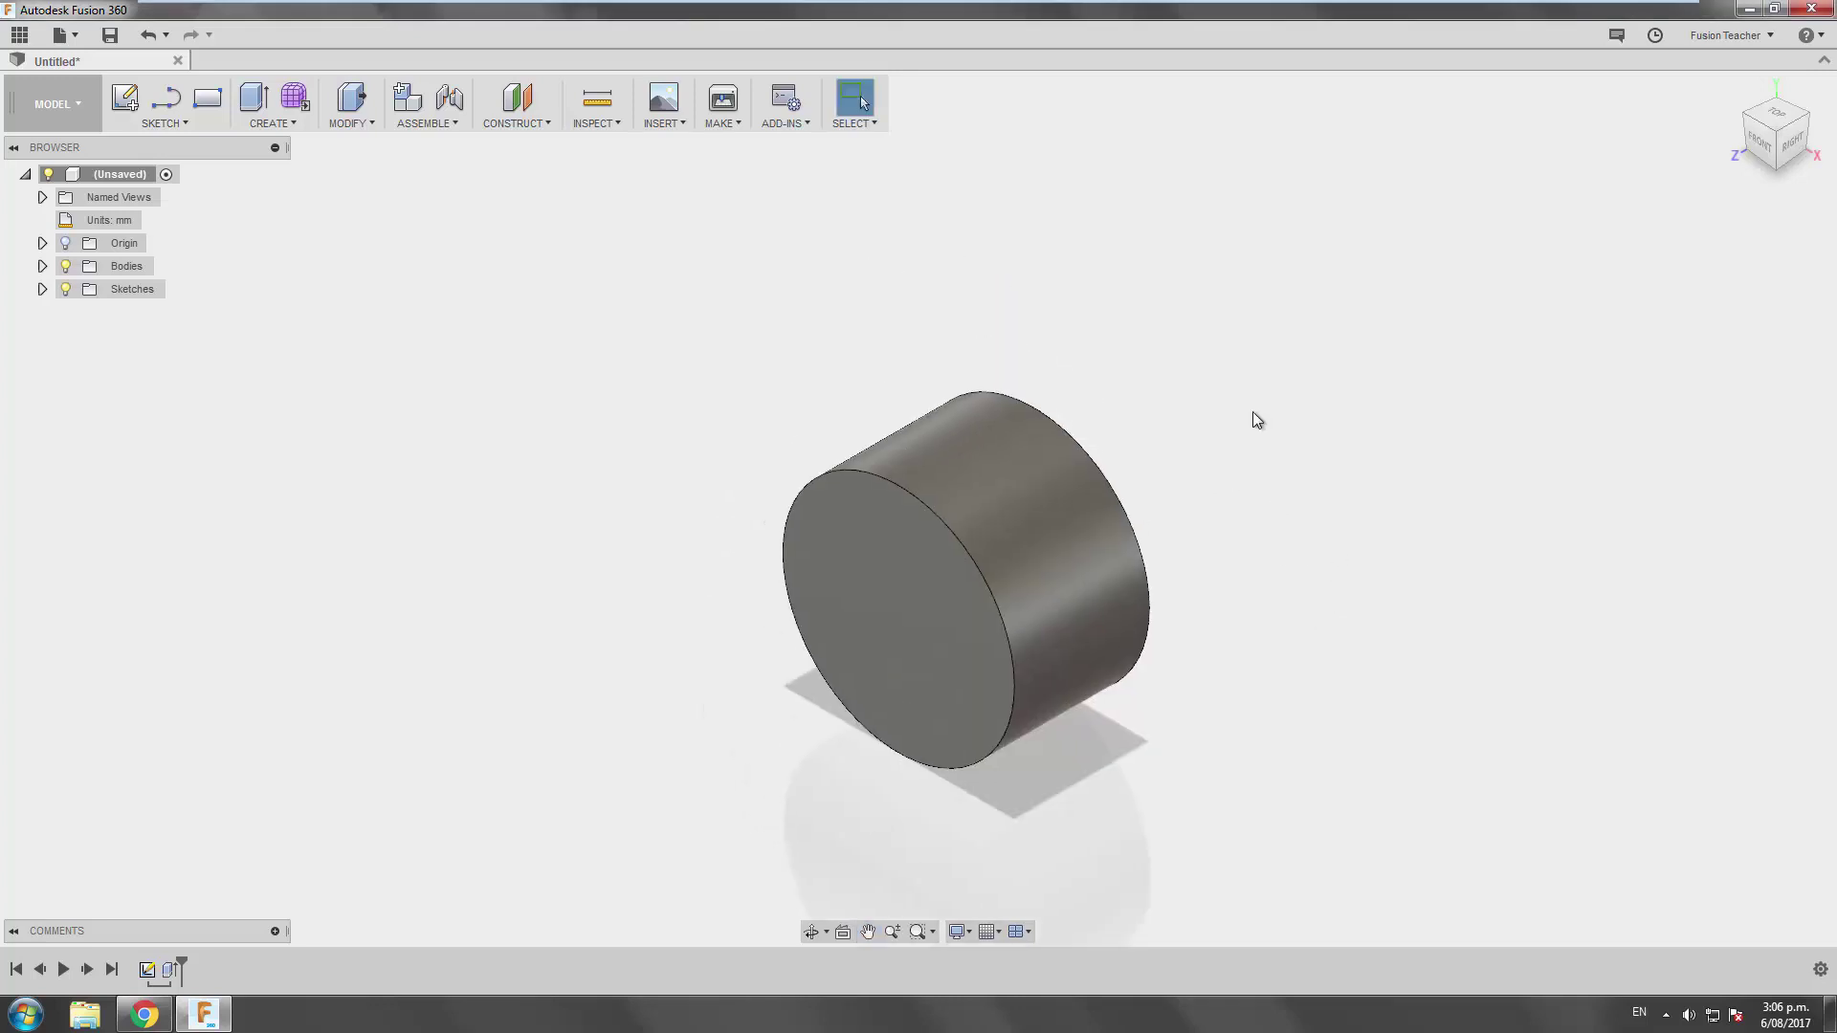
middle_click_drag(1059, 370, 976, 316)
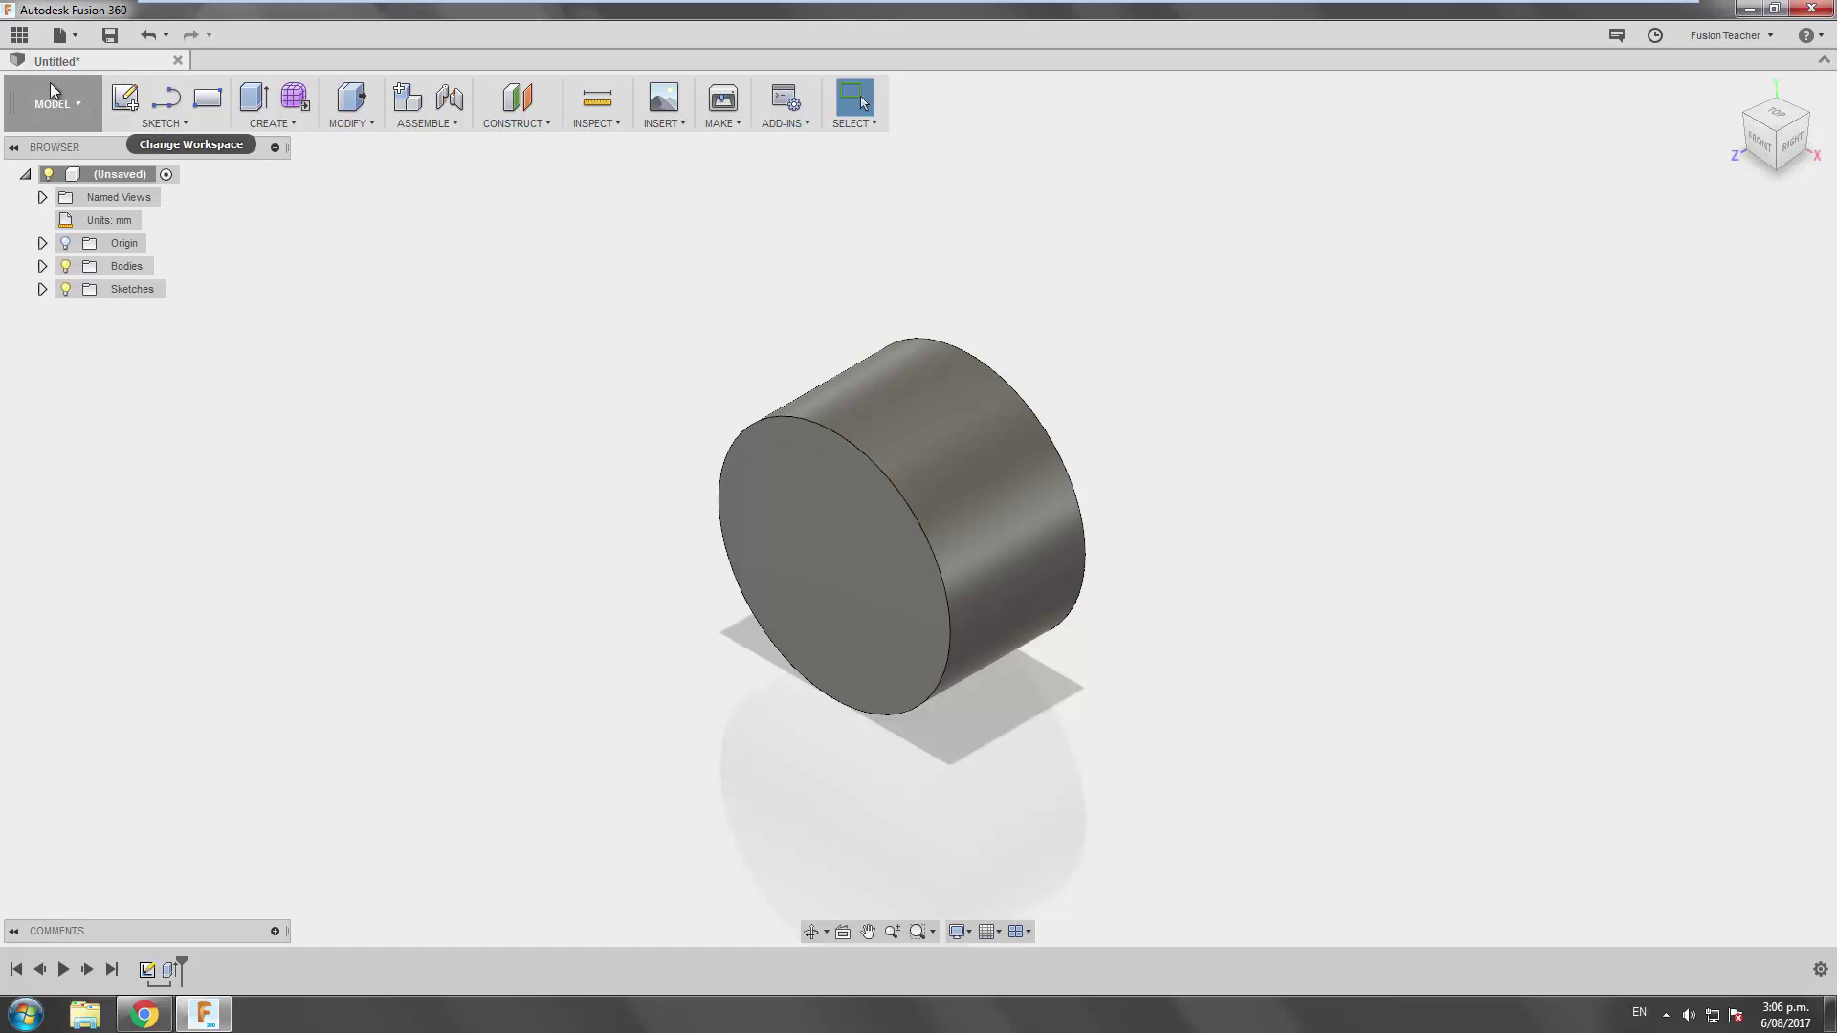
Show the MODEL dropdown's workspaces: Model, Patch, Render, Animation, Simulation, CAM, Drawing
left_click(70, 101)
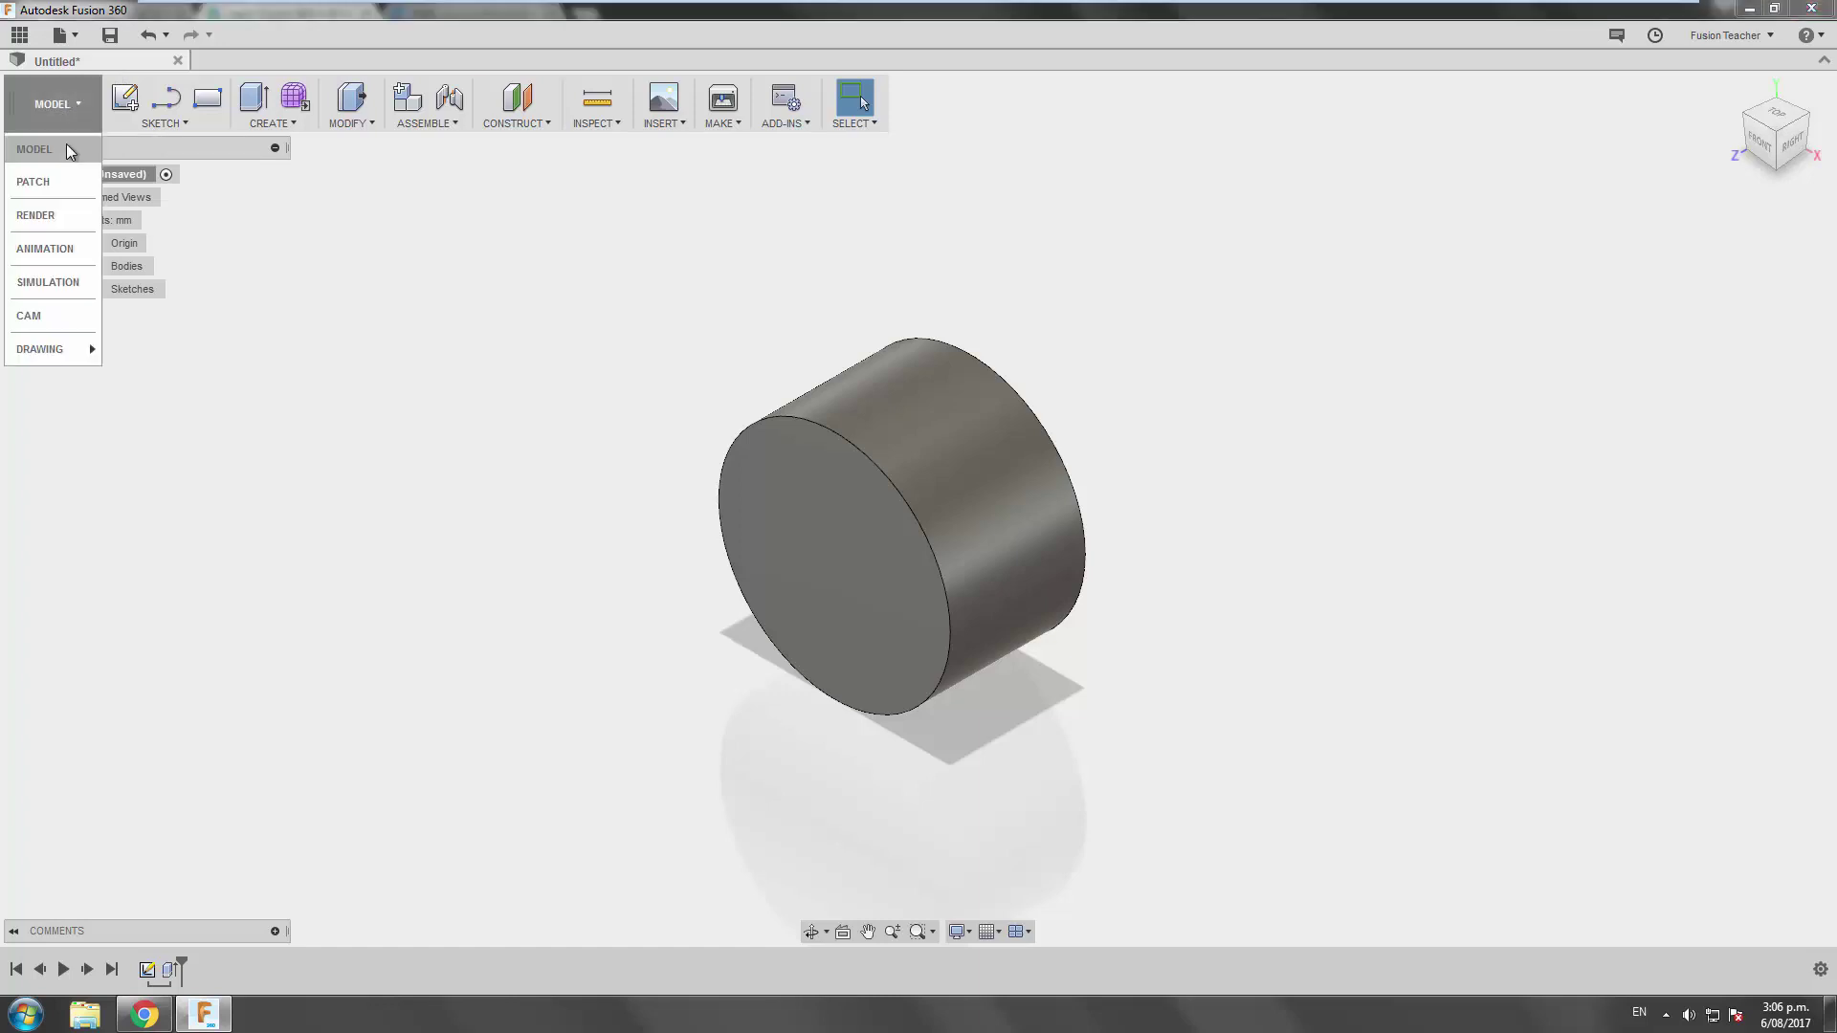
mouse_move(51, 361)
Close the workspace list and view, then dismiss, the notifications panel
left_click(567, 365)
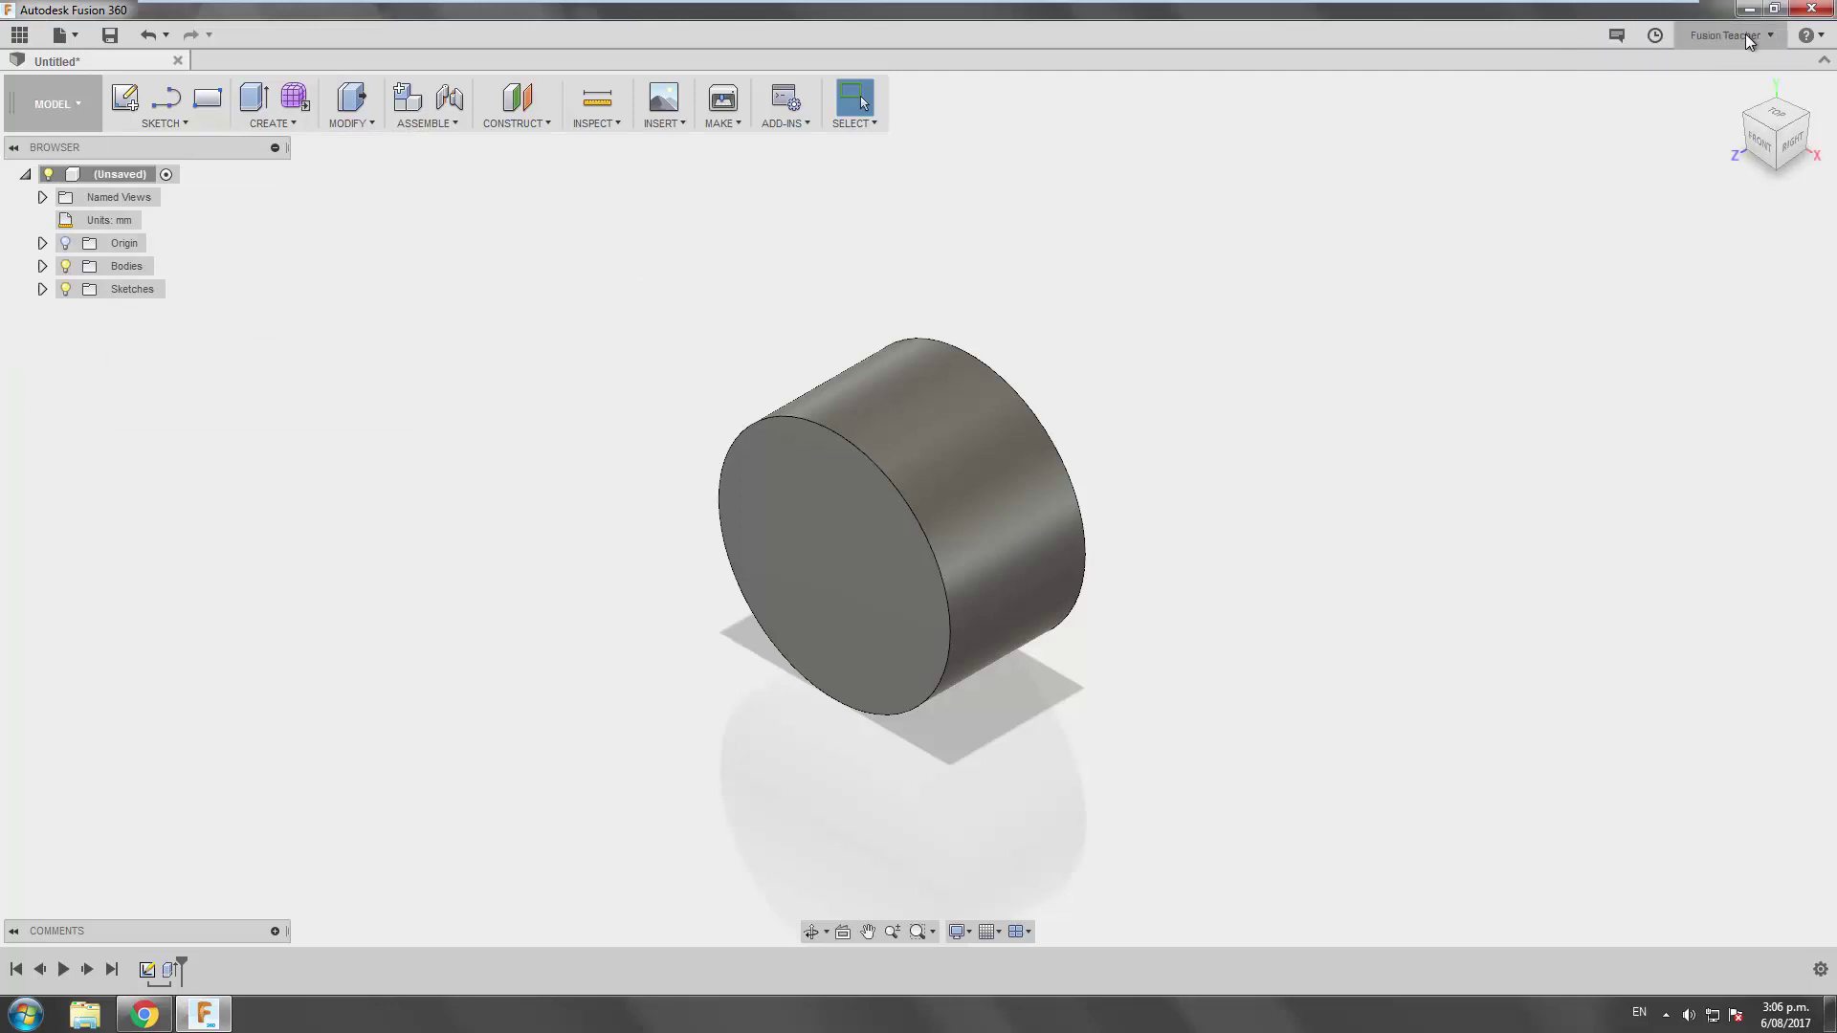
left_click(1619, 36)
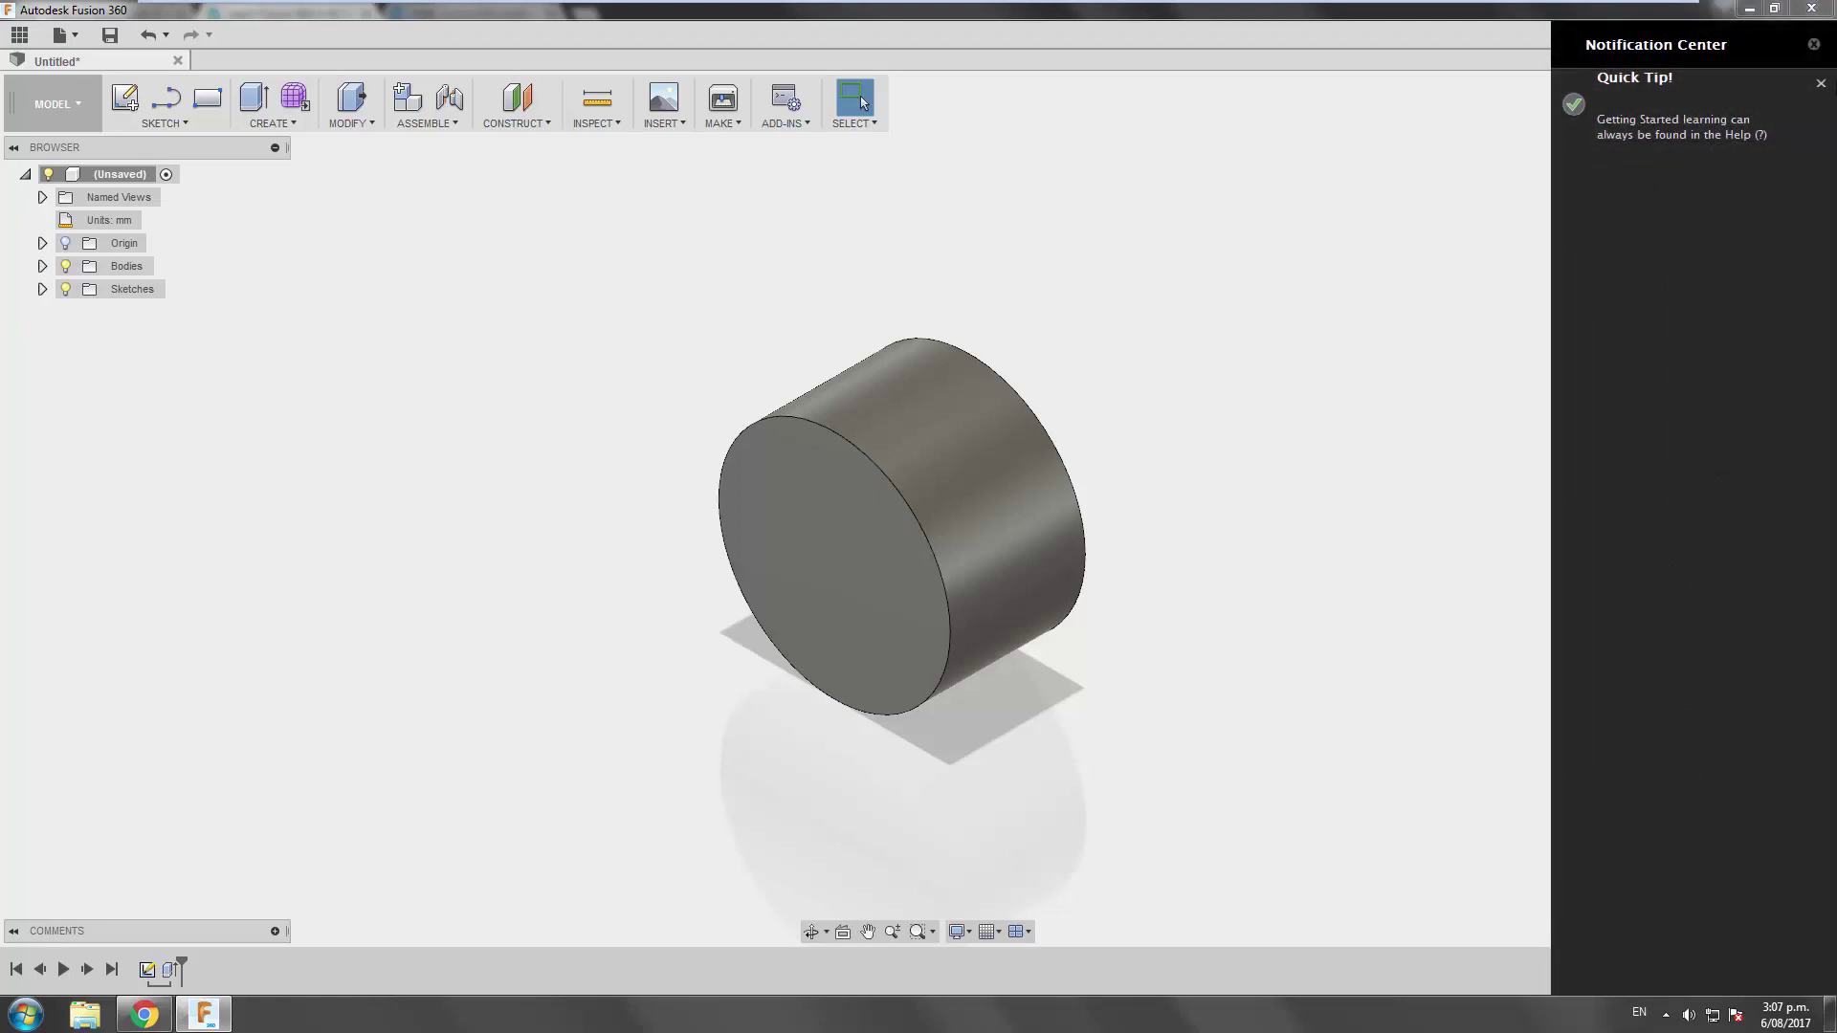
left_click(1814, 45)
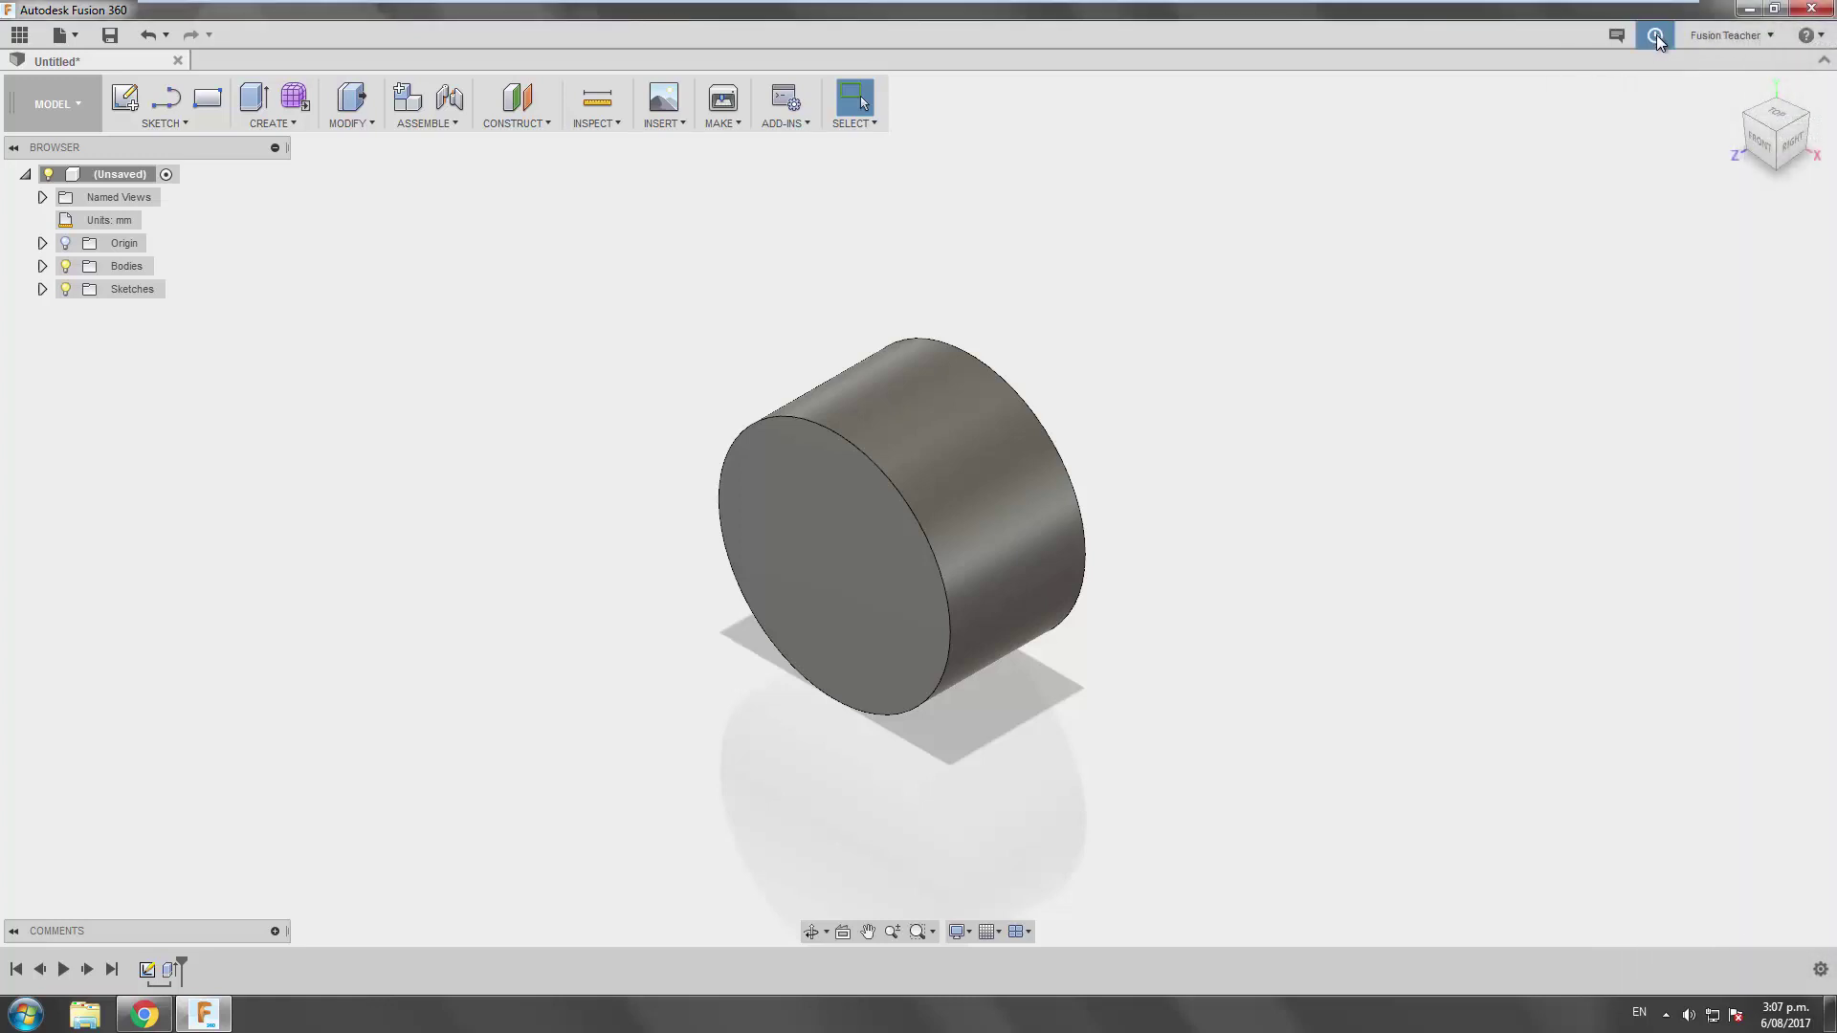
Check the background job status and open Preferences from the account menu
left_click(1656, 34)
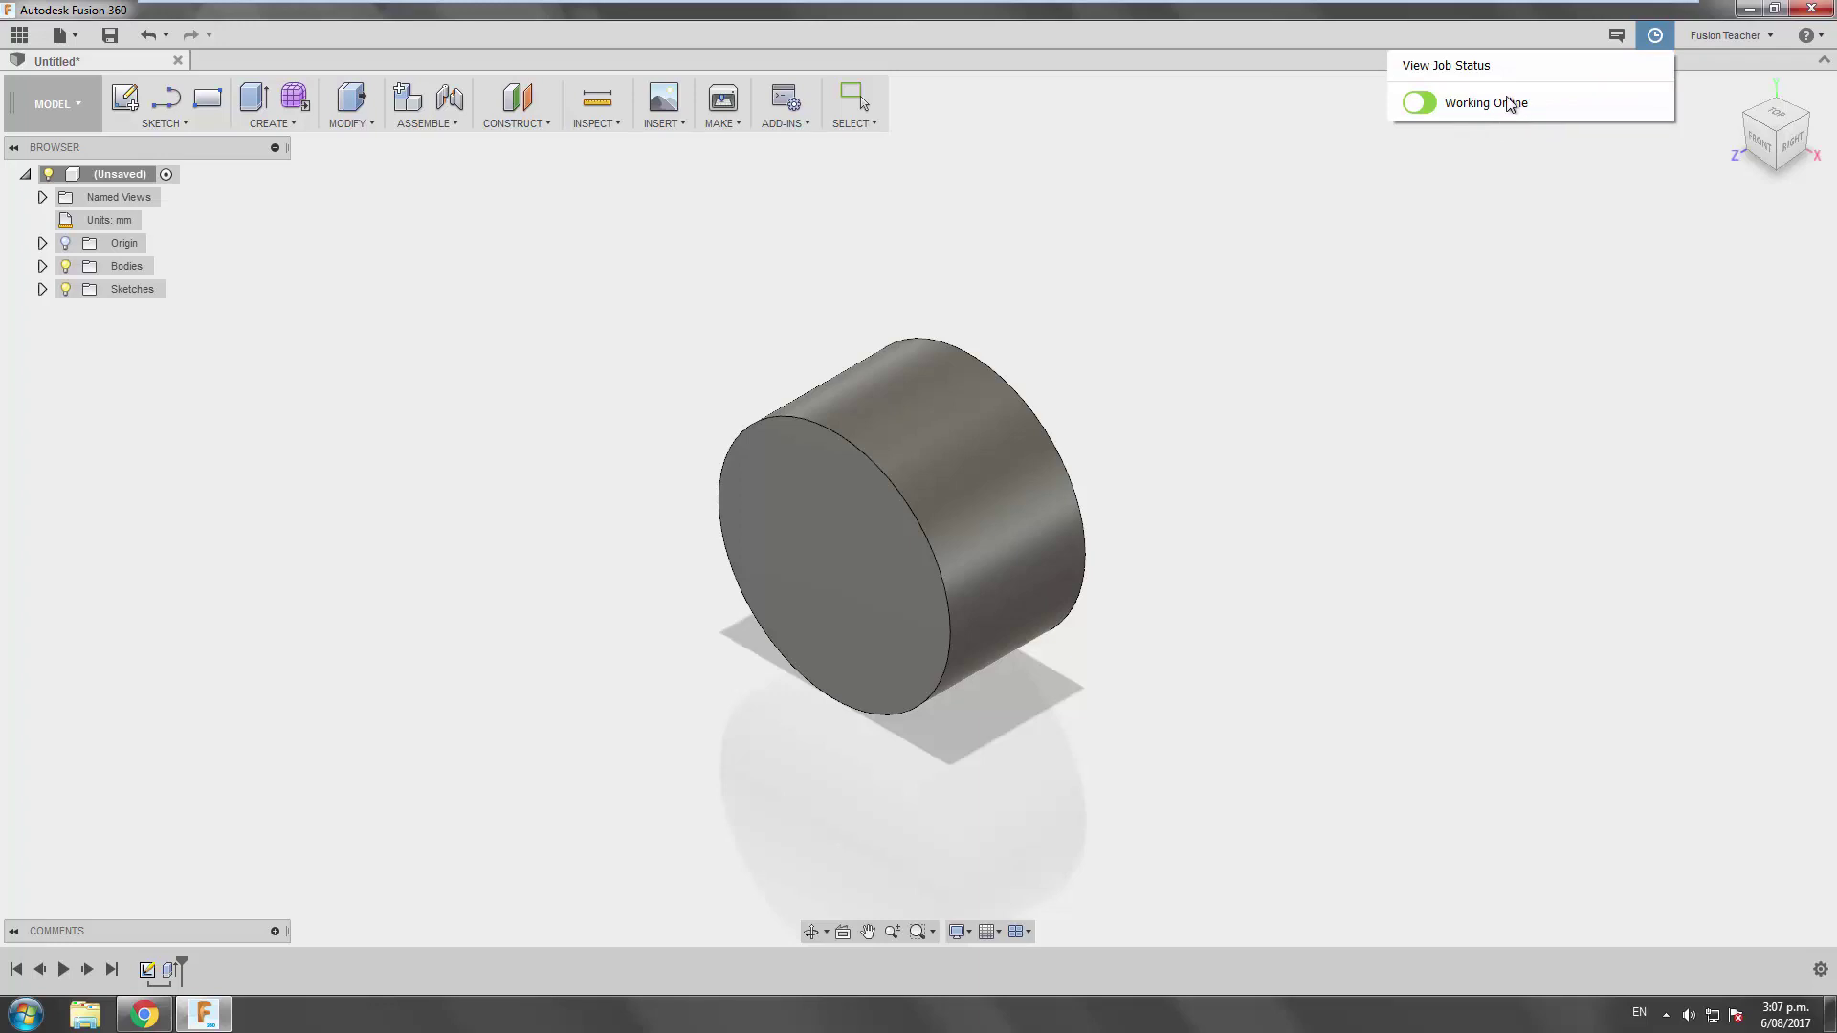
left_click(1725, 35)
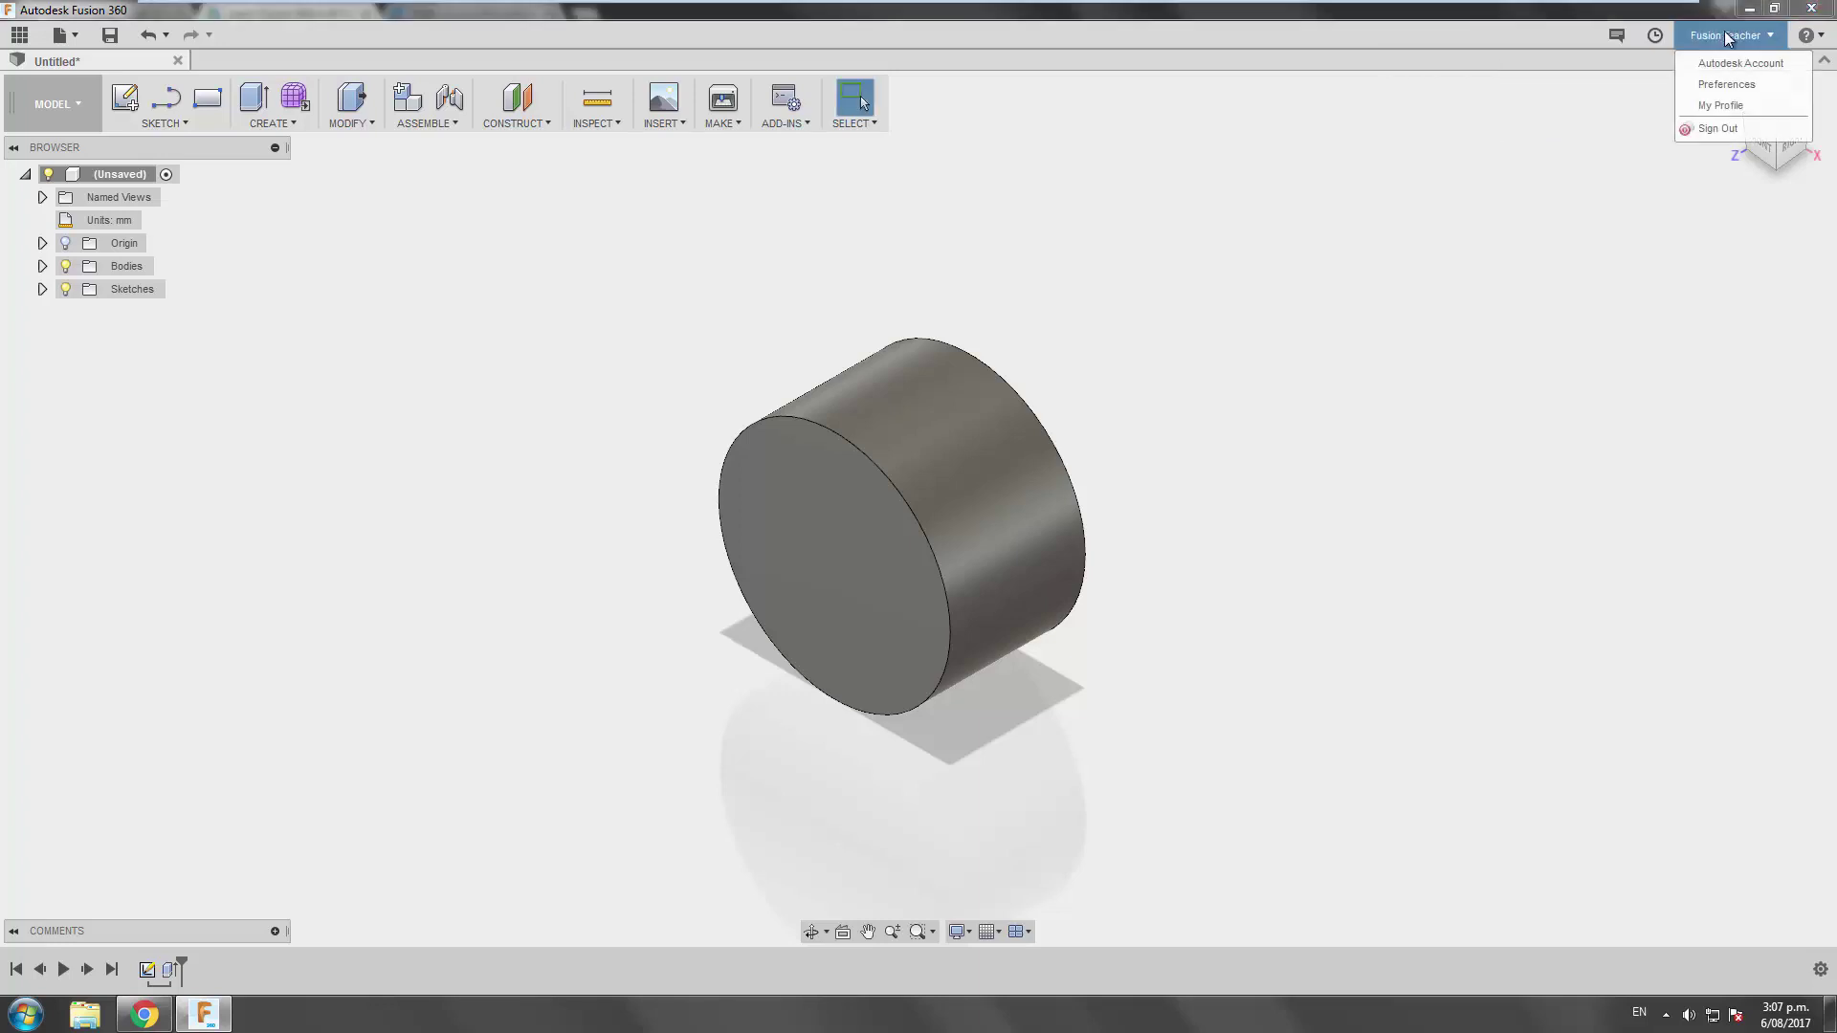
left_click(1743, 83)
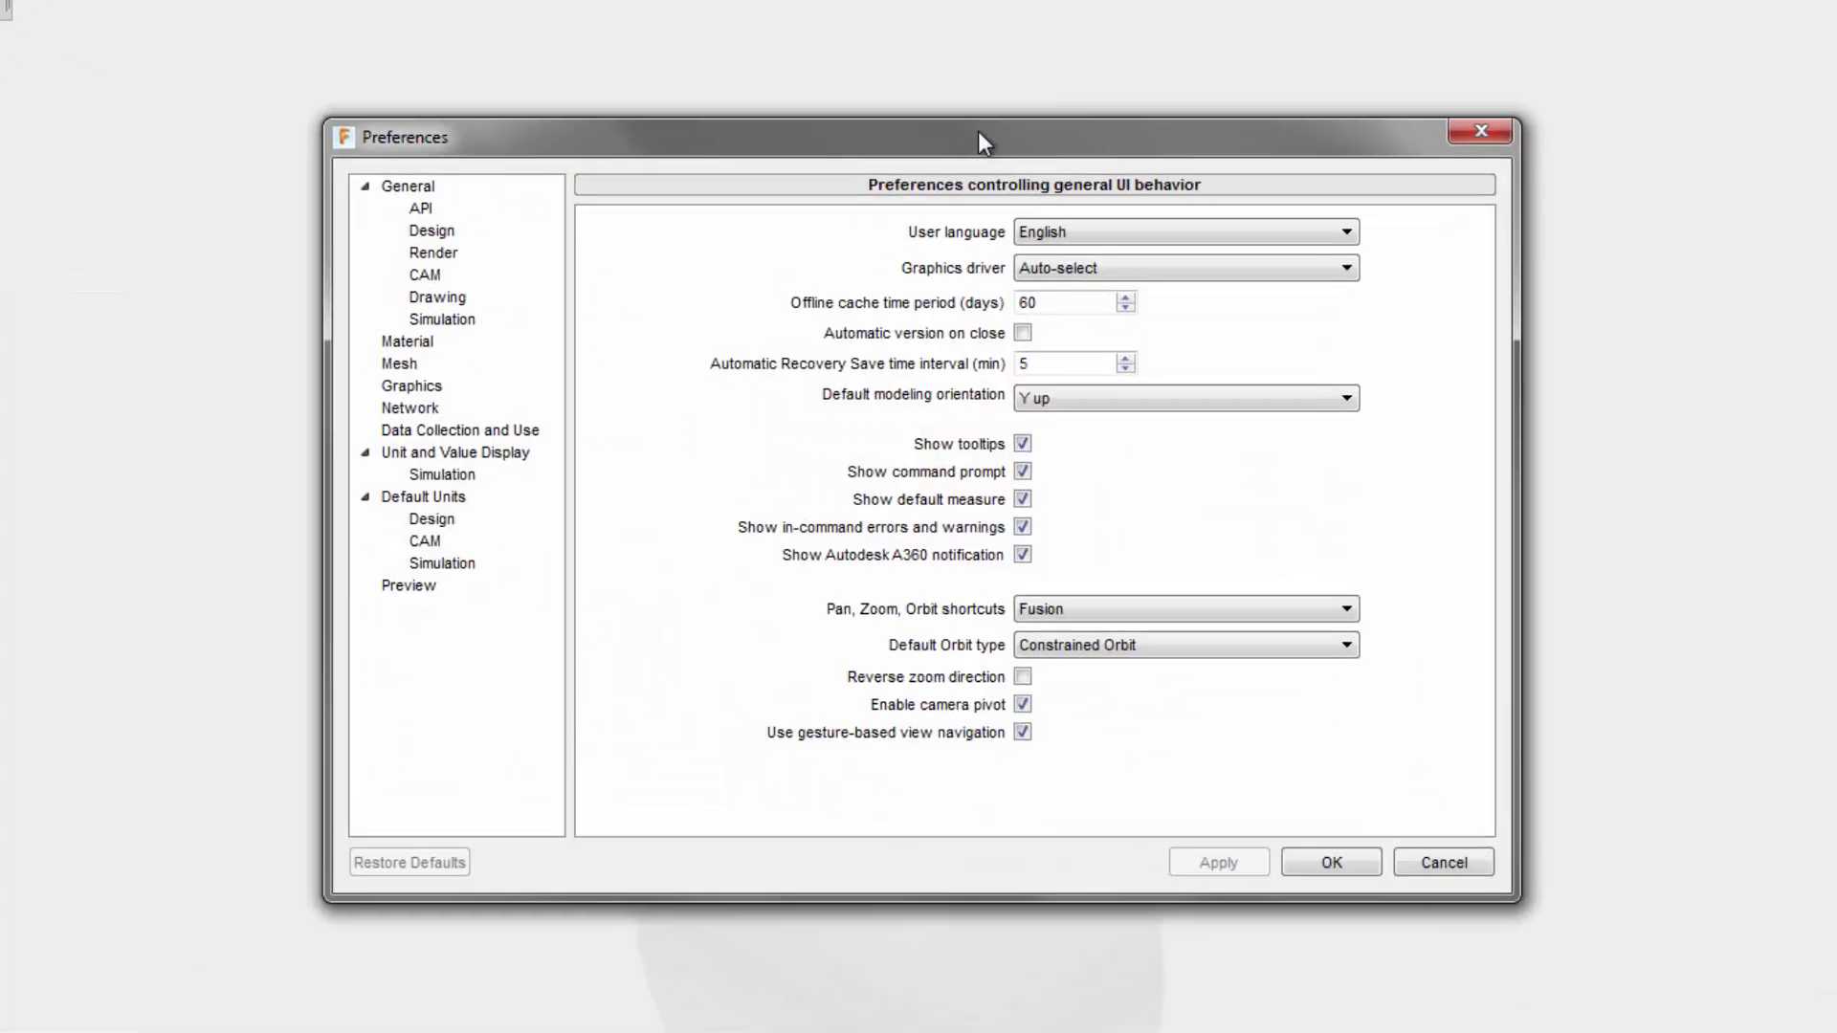
Browse the API, Design, CAM and Drawing preference pages, then return to General
left_click(420, 208)
left_click(431, 230)
left_click(425, 274)
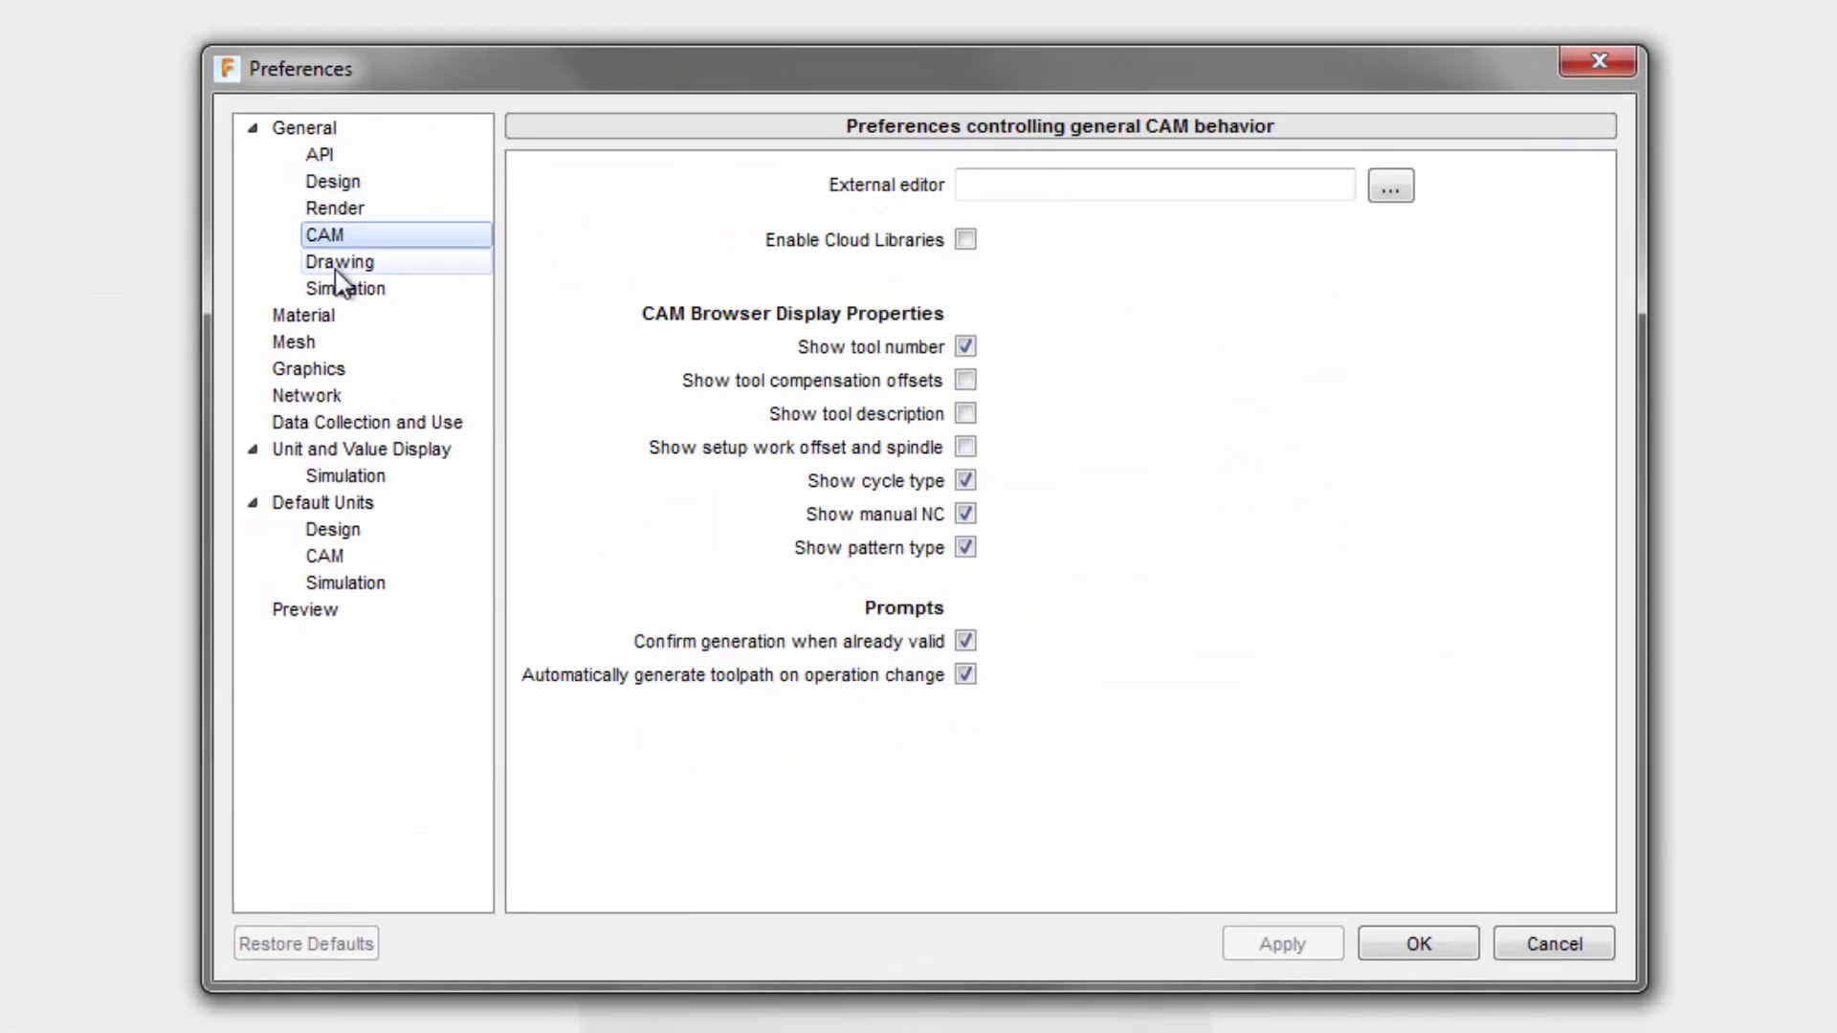
left_click(337, 269)
left_click(326, 128)
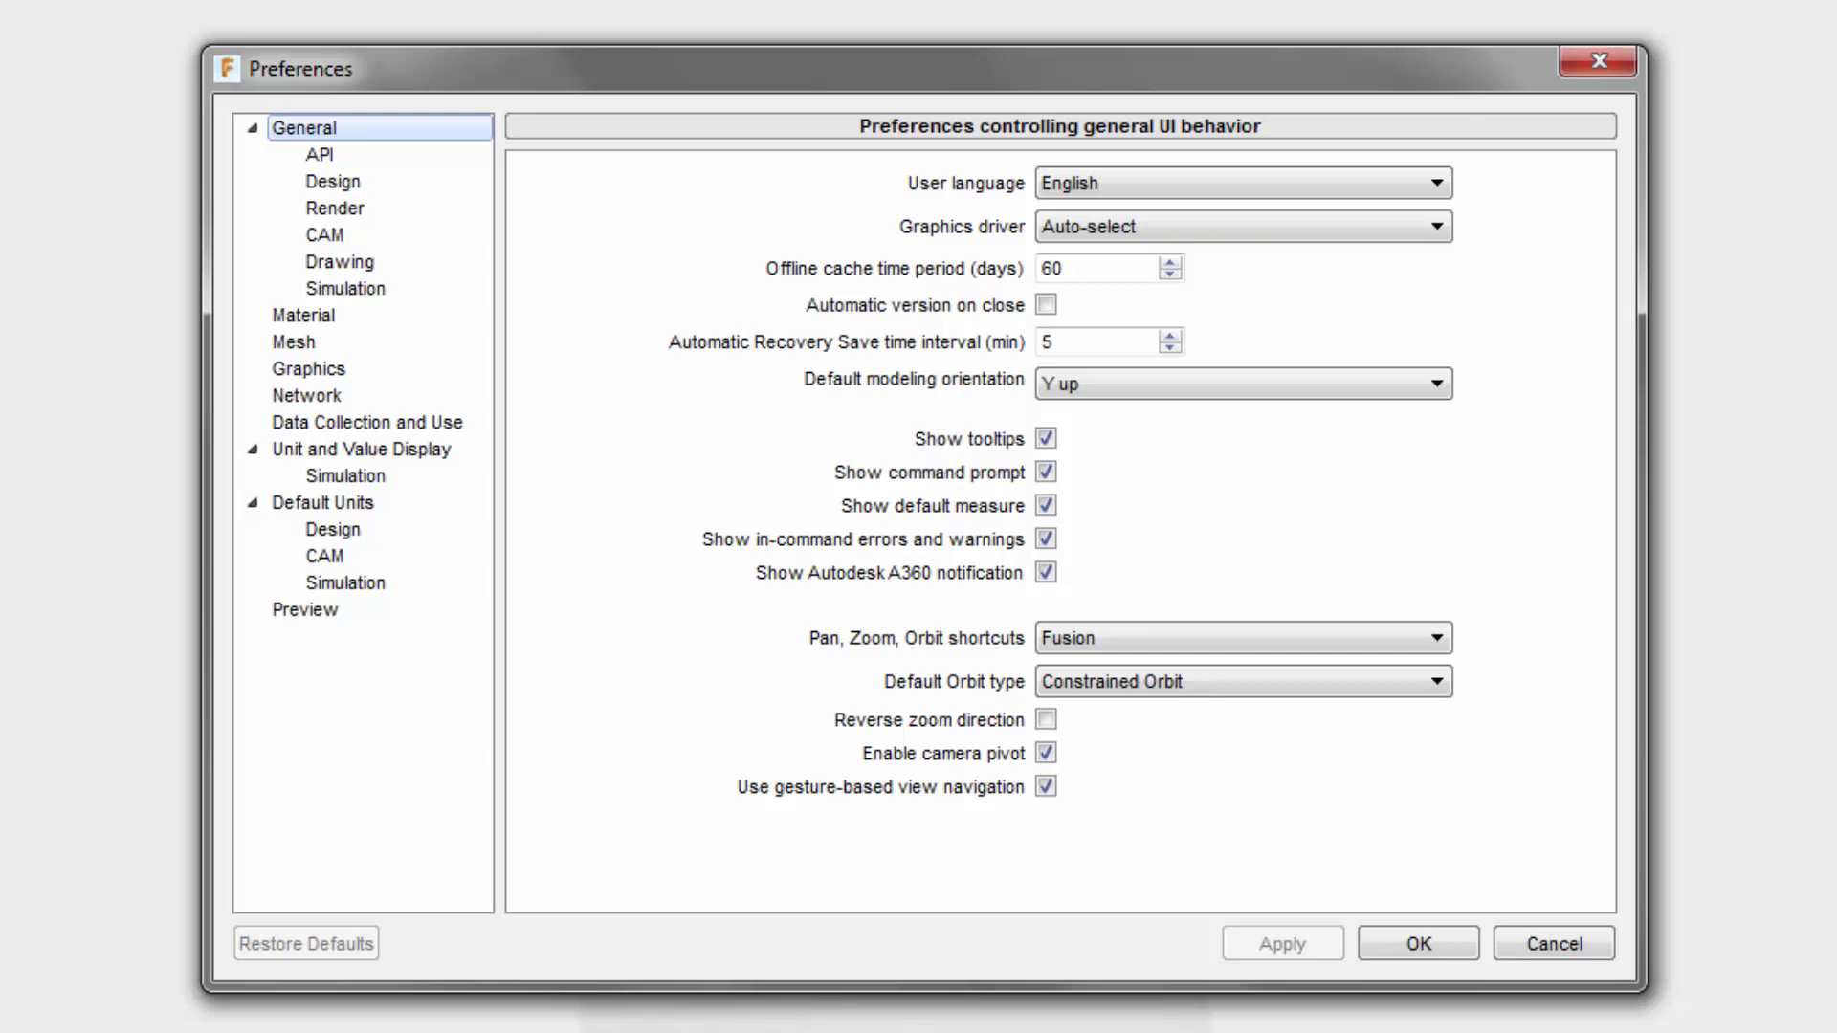
Choose Free Orbit as default orbit, reverse zoom direction, set Z up orientation, and apply
left_click(1204, 685)
left_click(1214, 727)
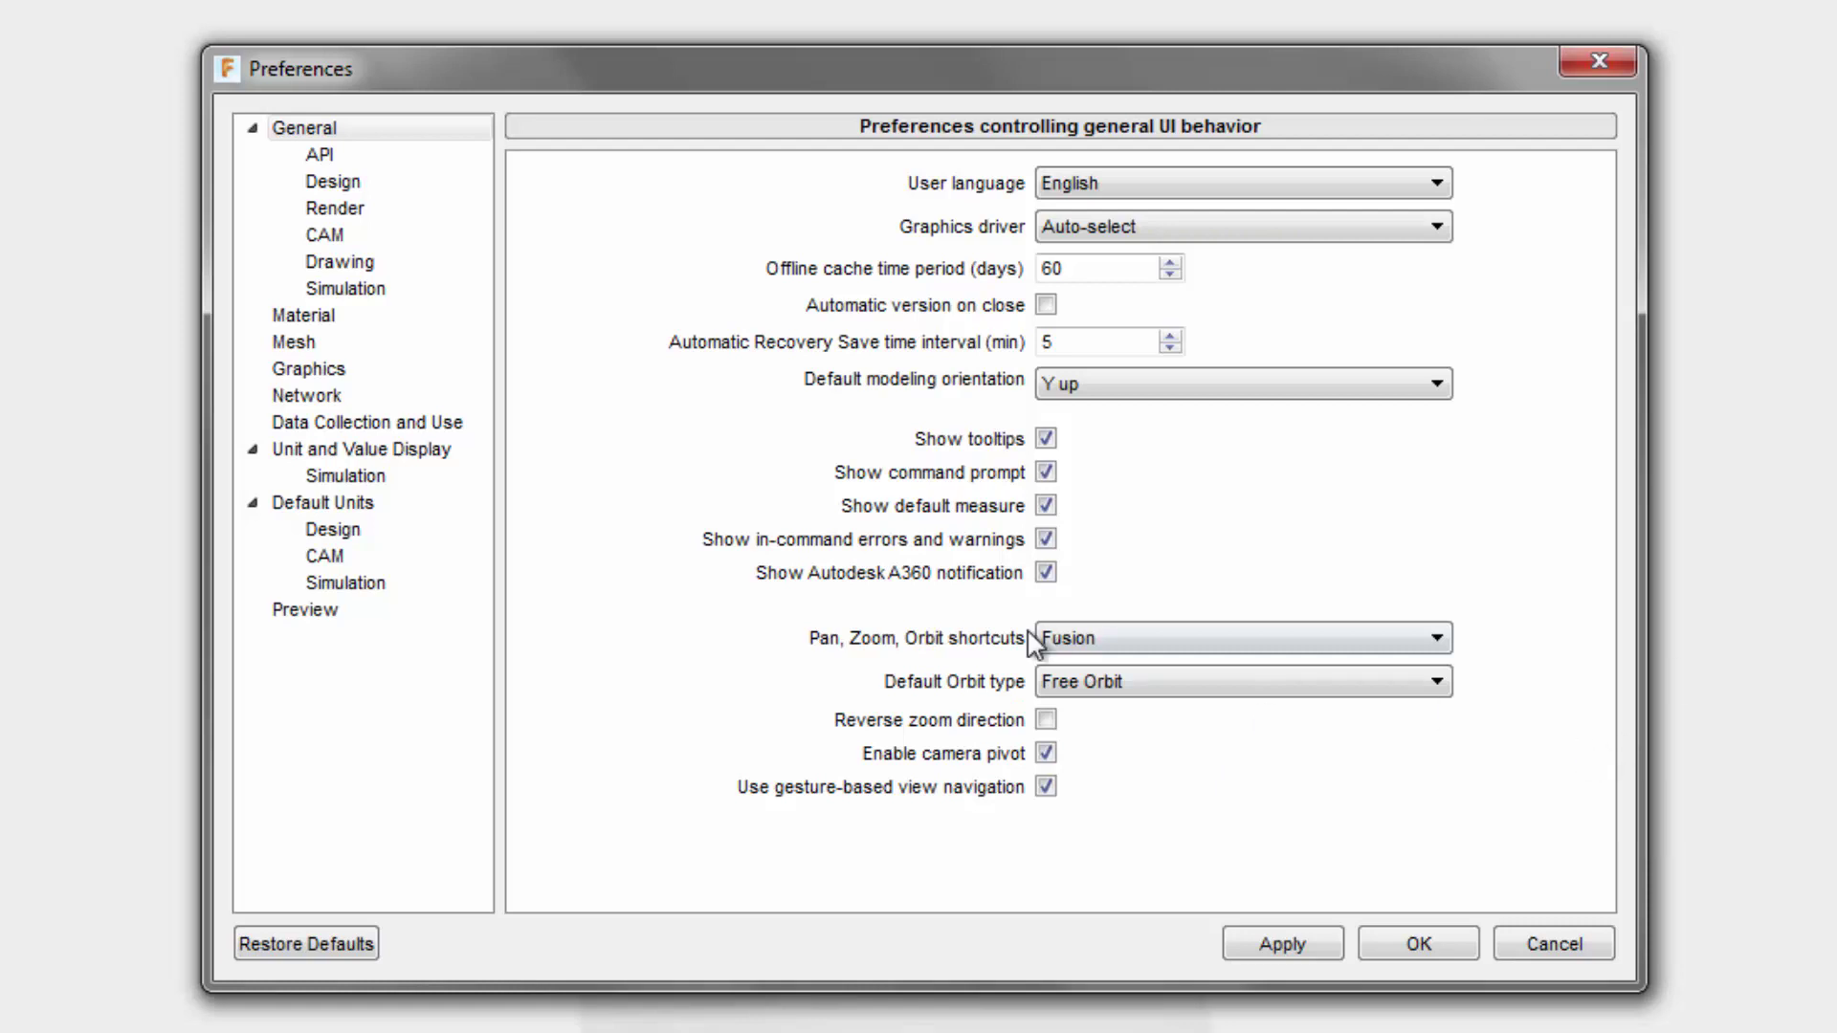
left_click(1046, 752)
left_click(1046, 719)
left_click(1147, 393)
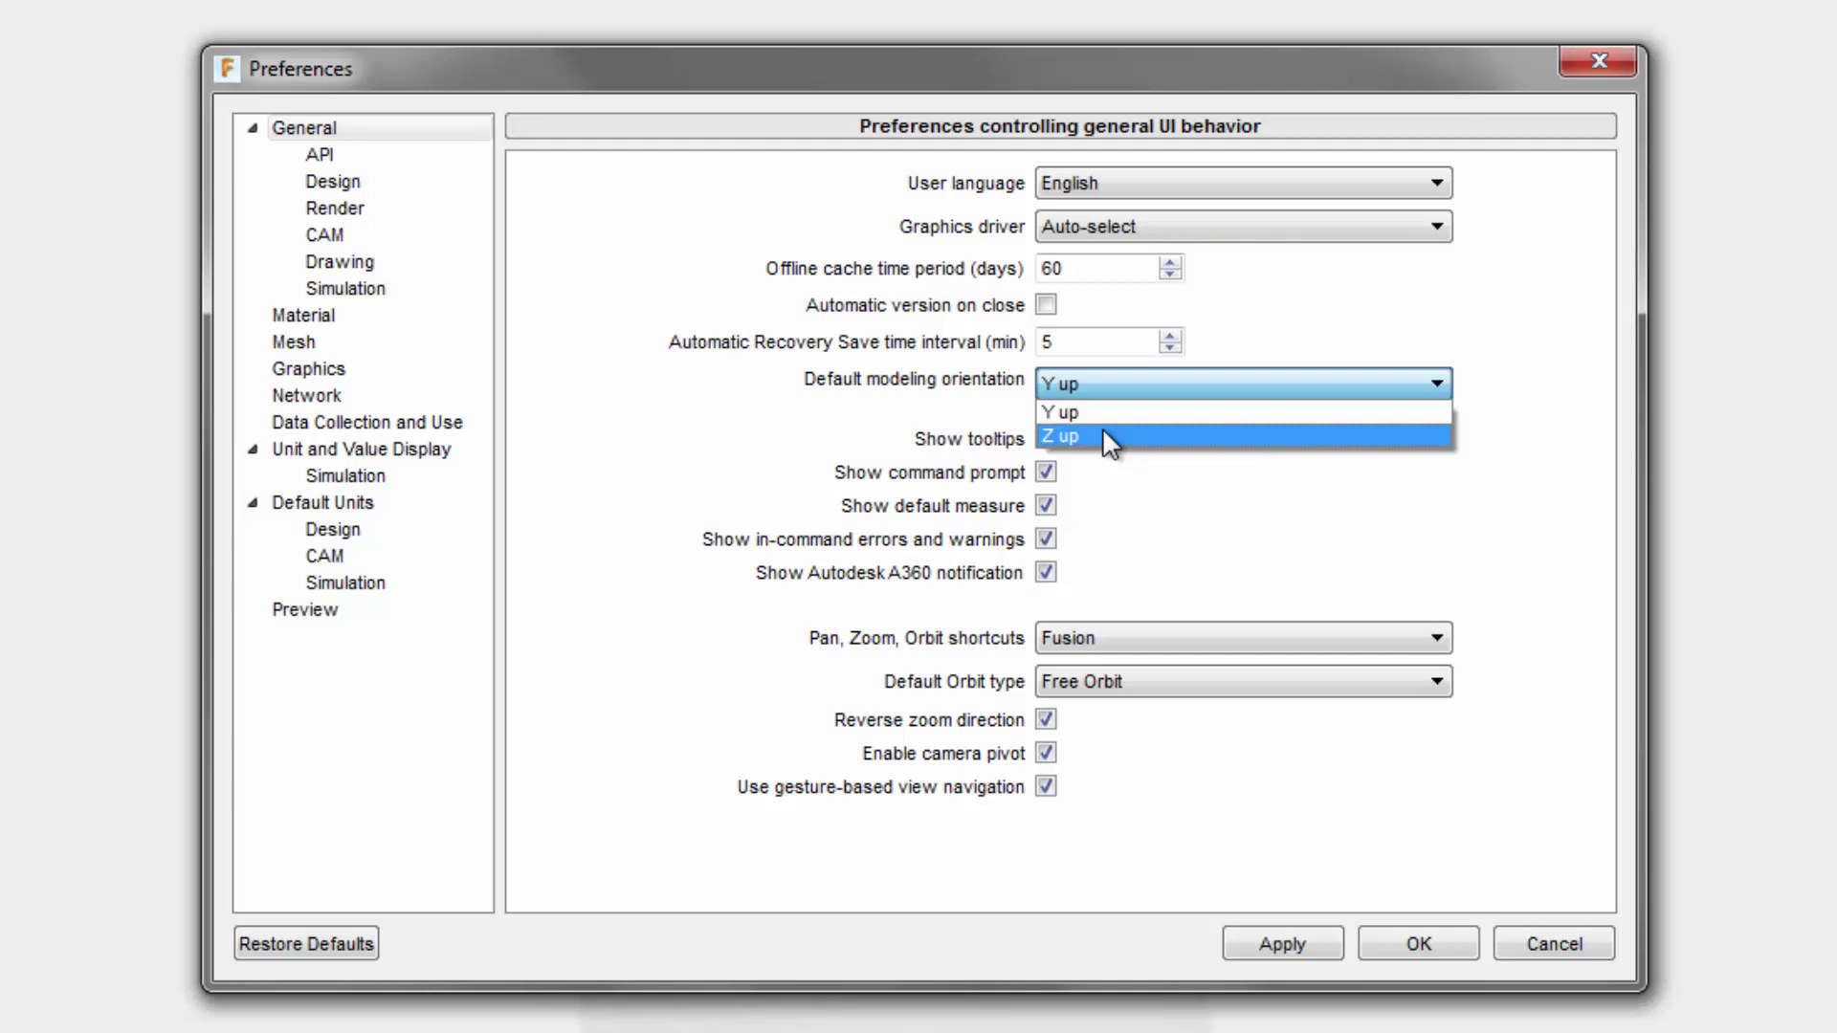
left_click(1103, 436)
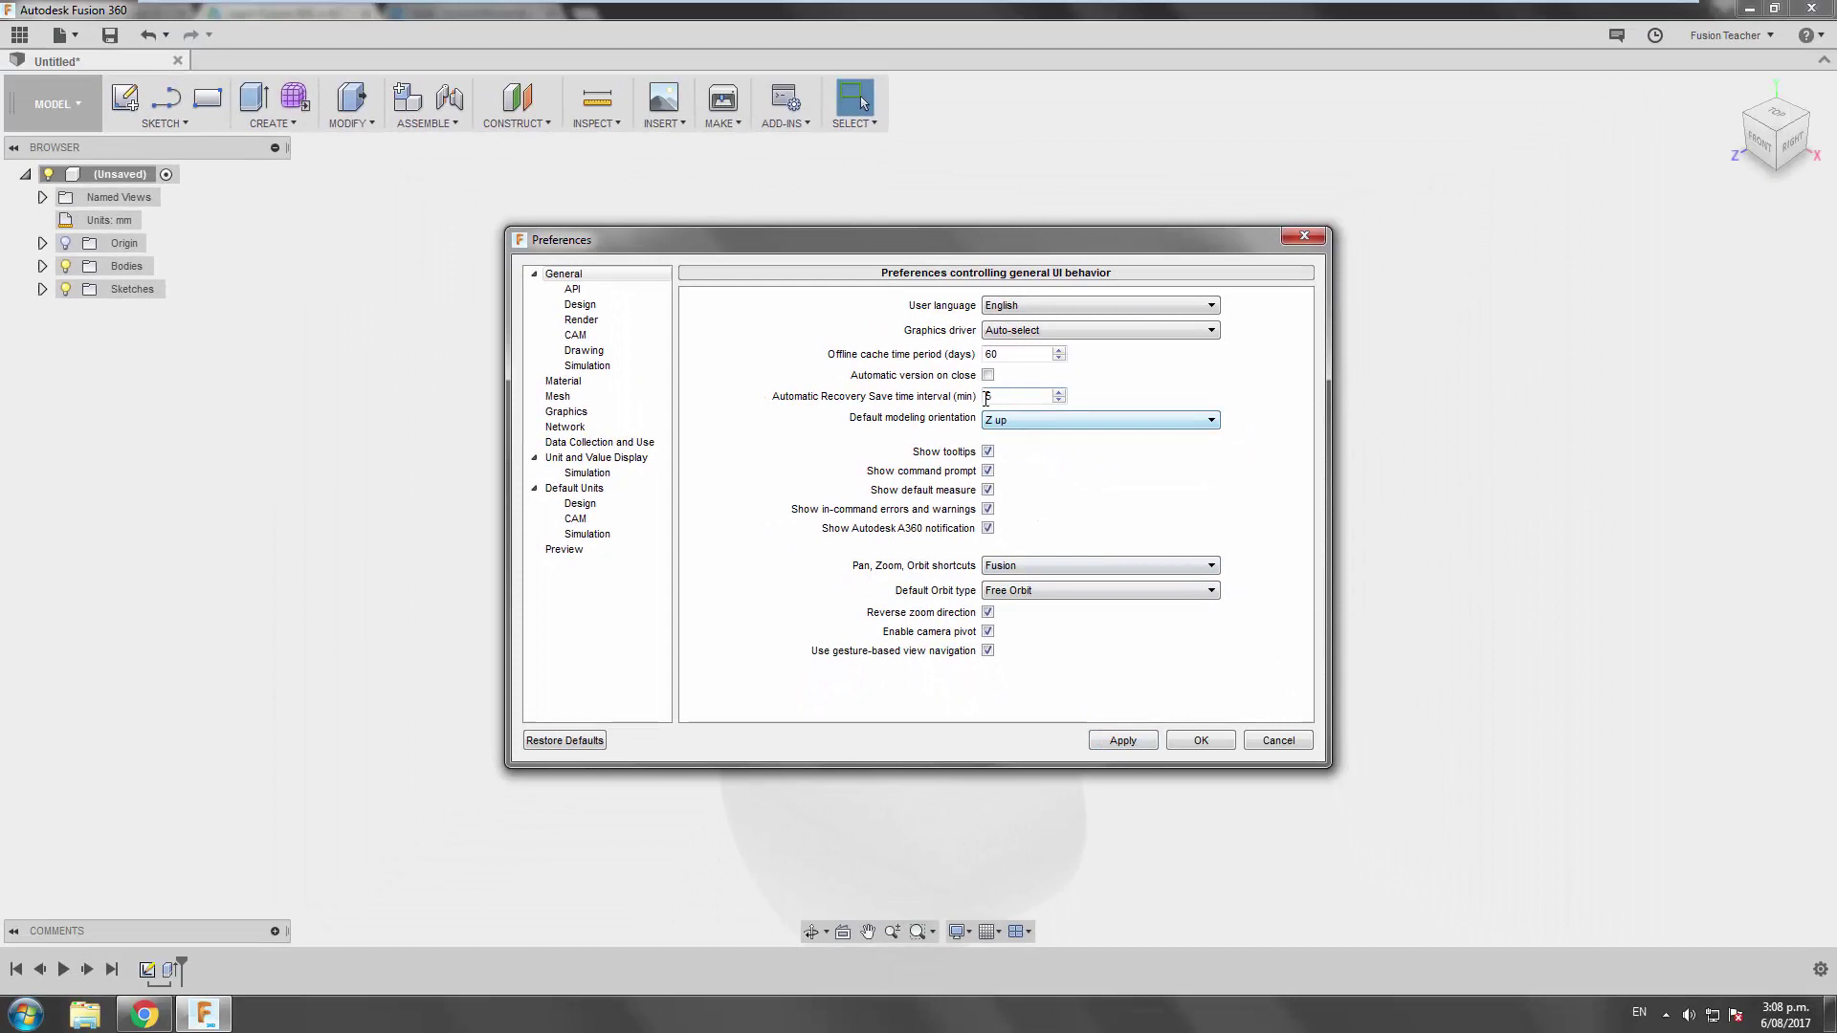
left_click(1110, 744)
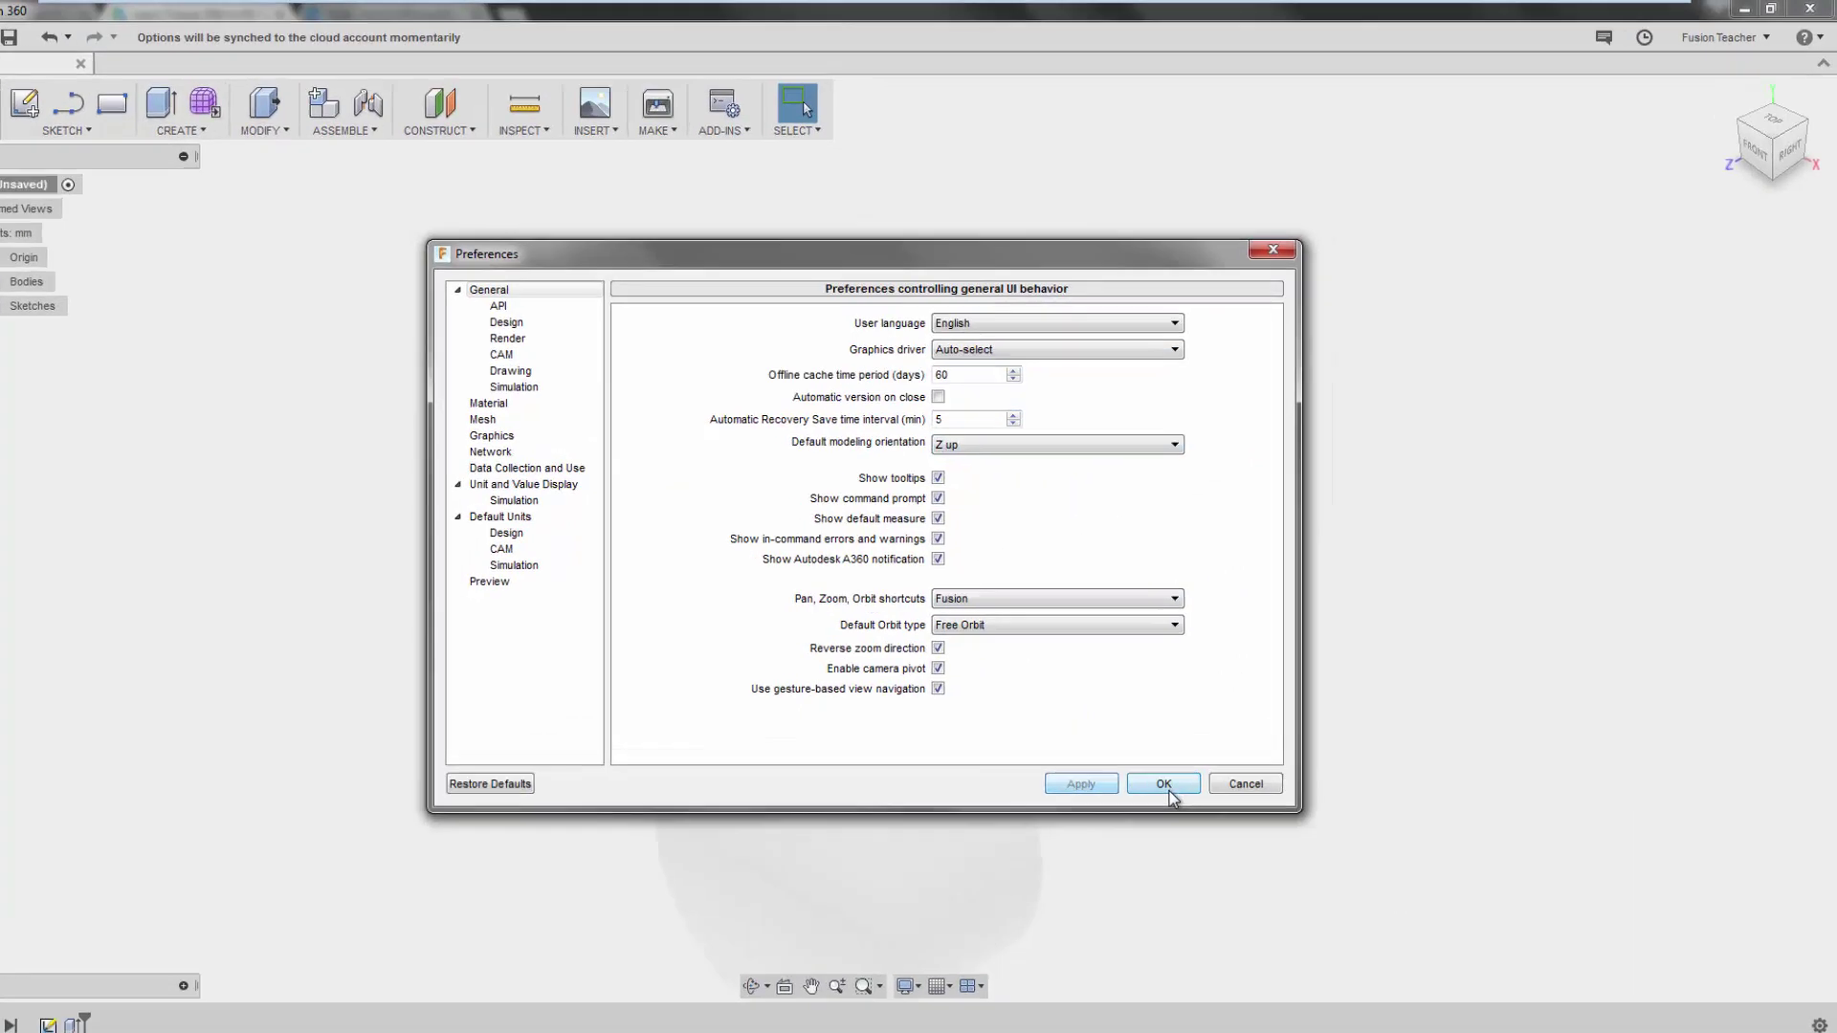
Confirm the preferences, create a new empty design, then return to the Untitled cylinder design
left_click(1202, 739)
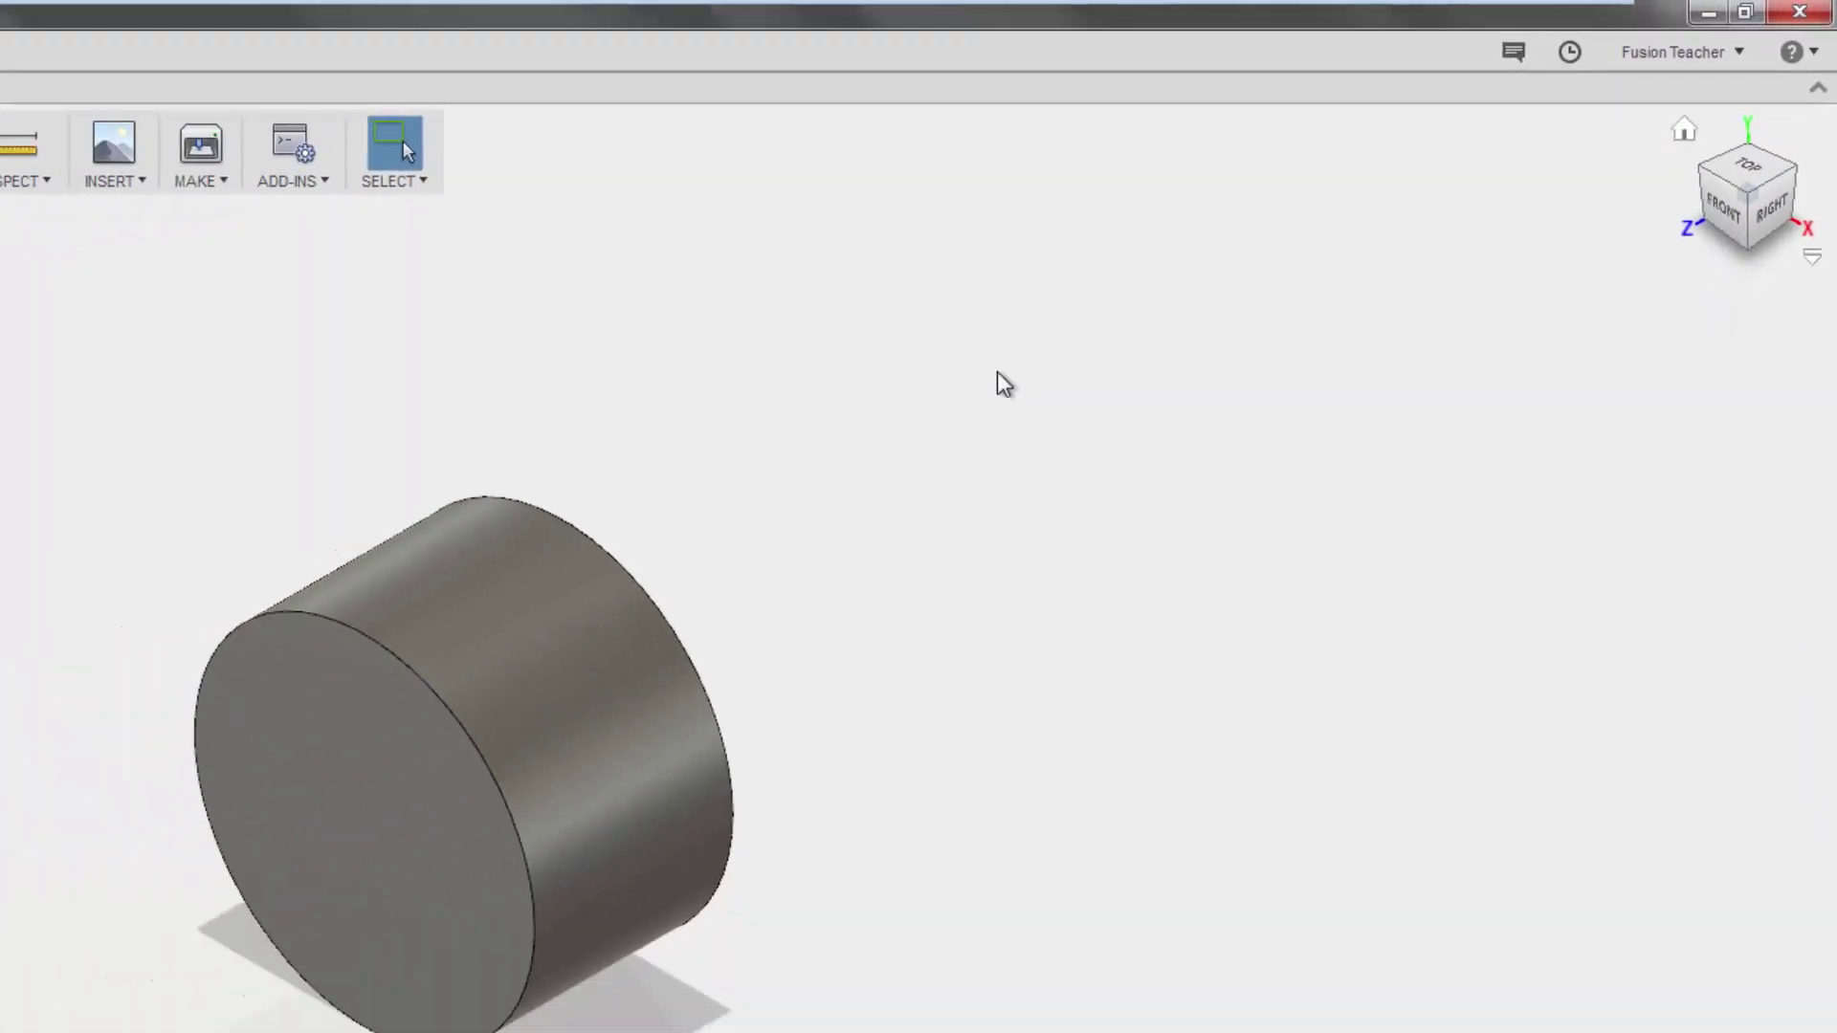
left_click(59, 35)
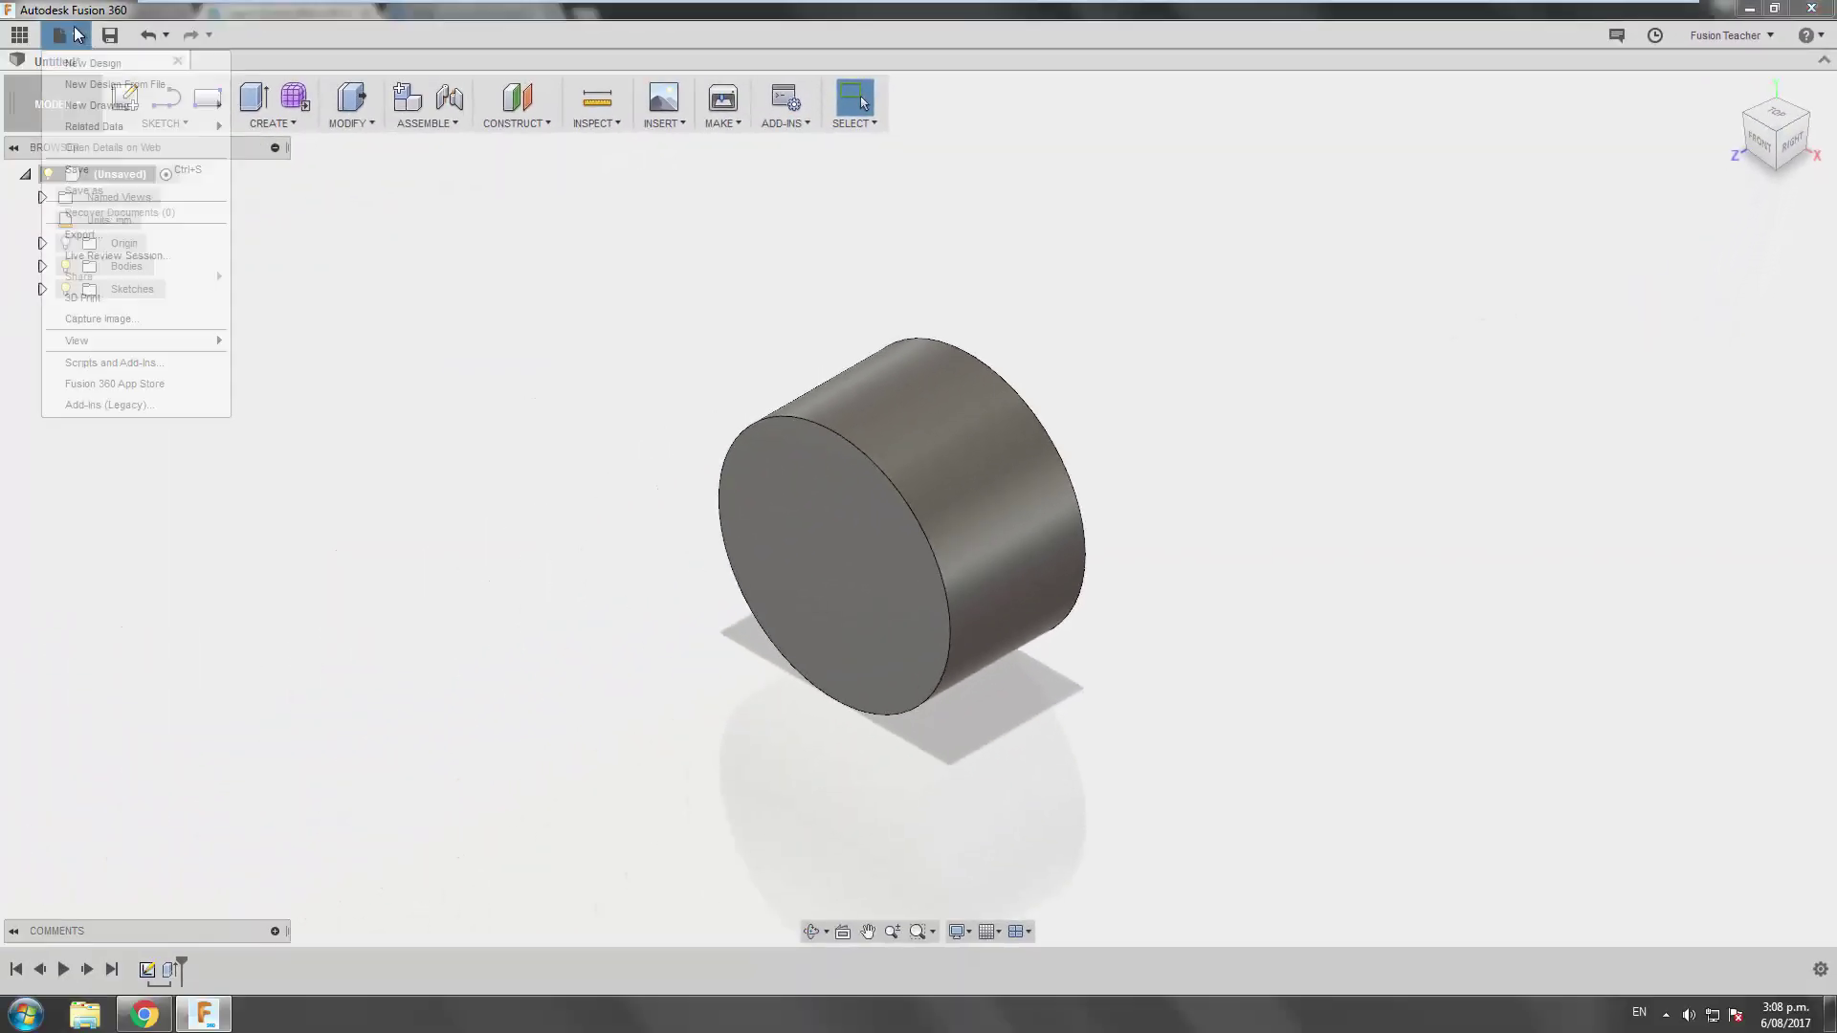
left_click(93, 62)
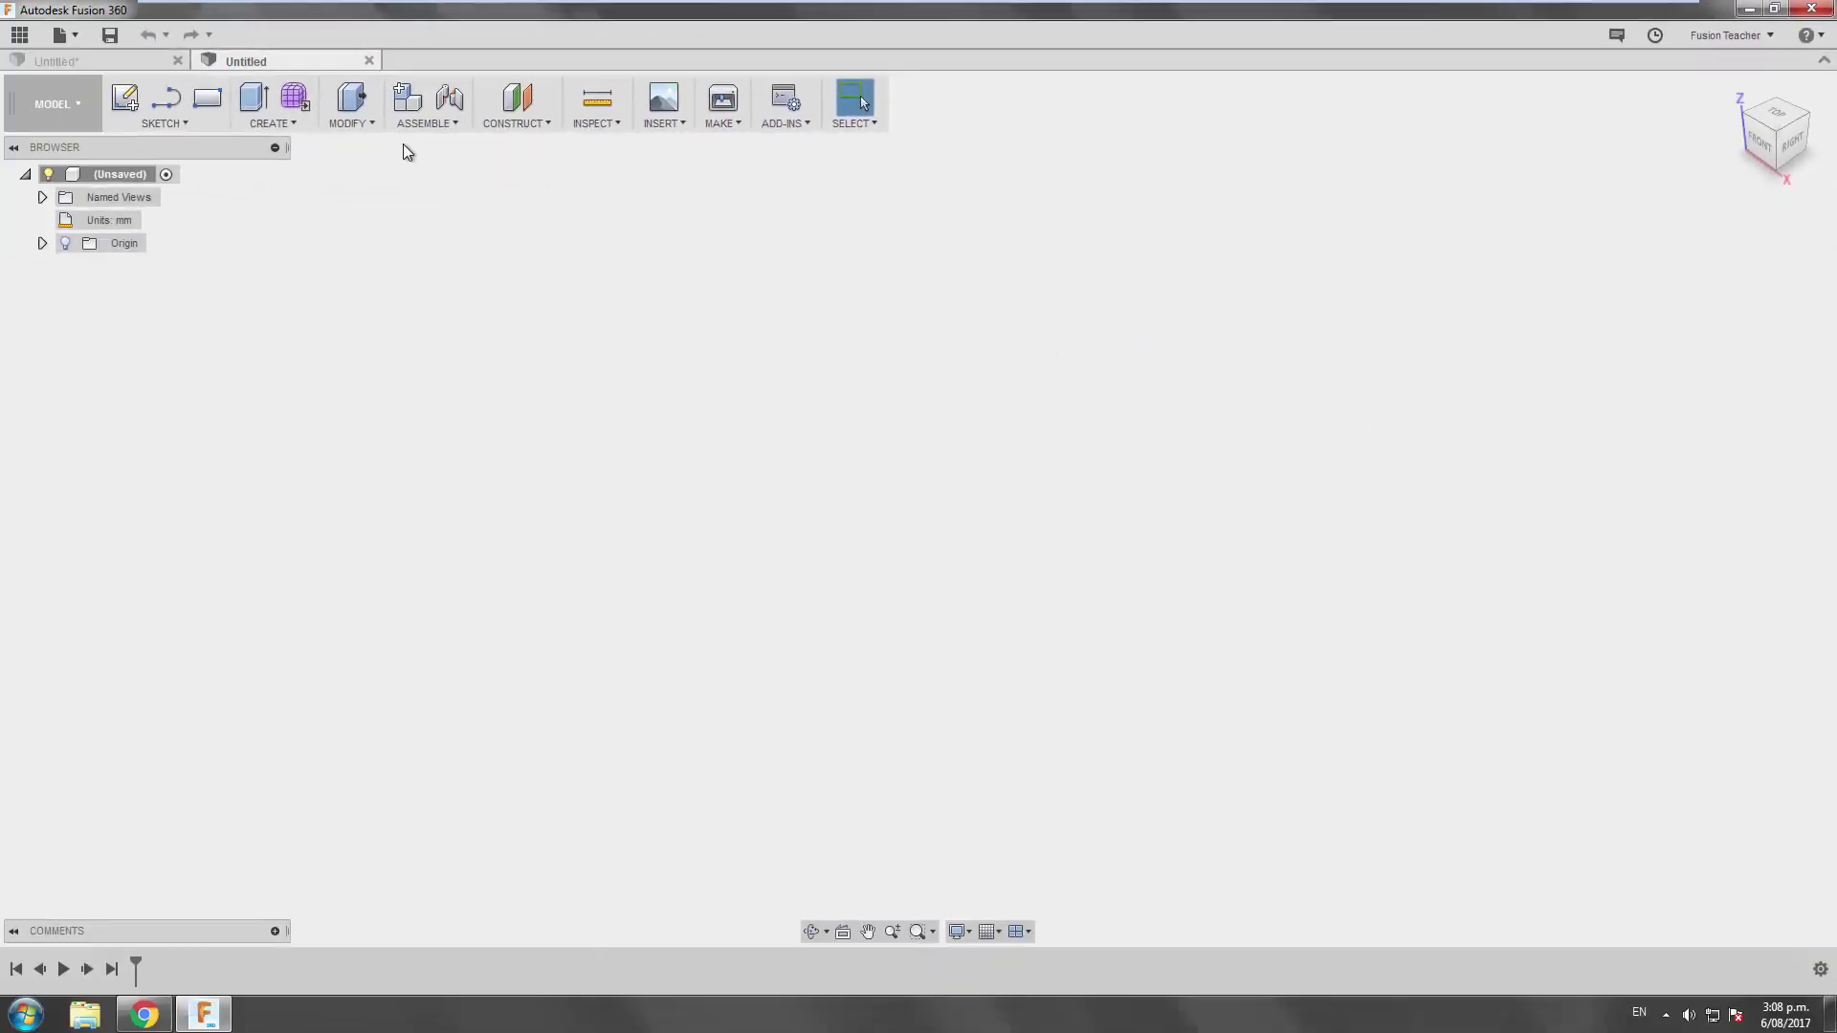
left_click(129, 60)
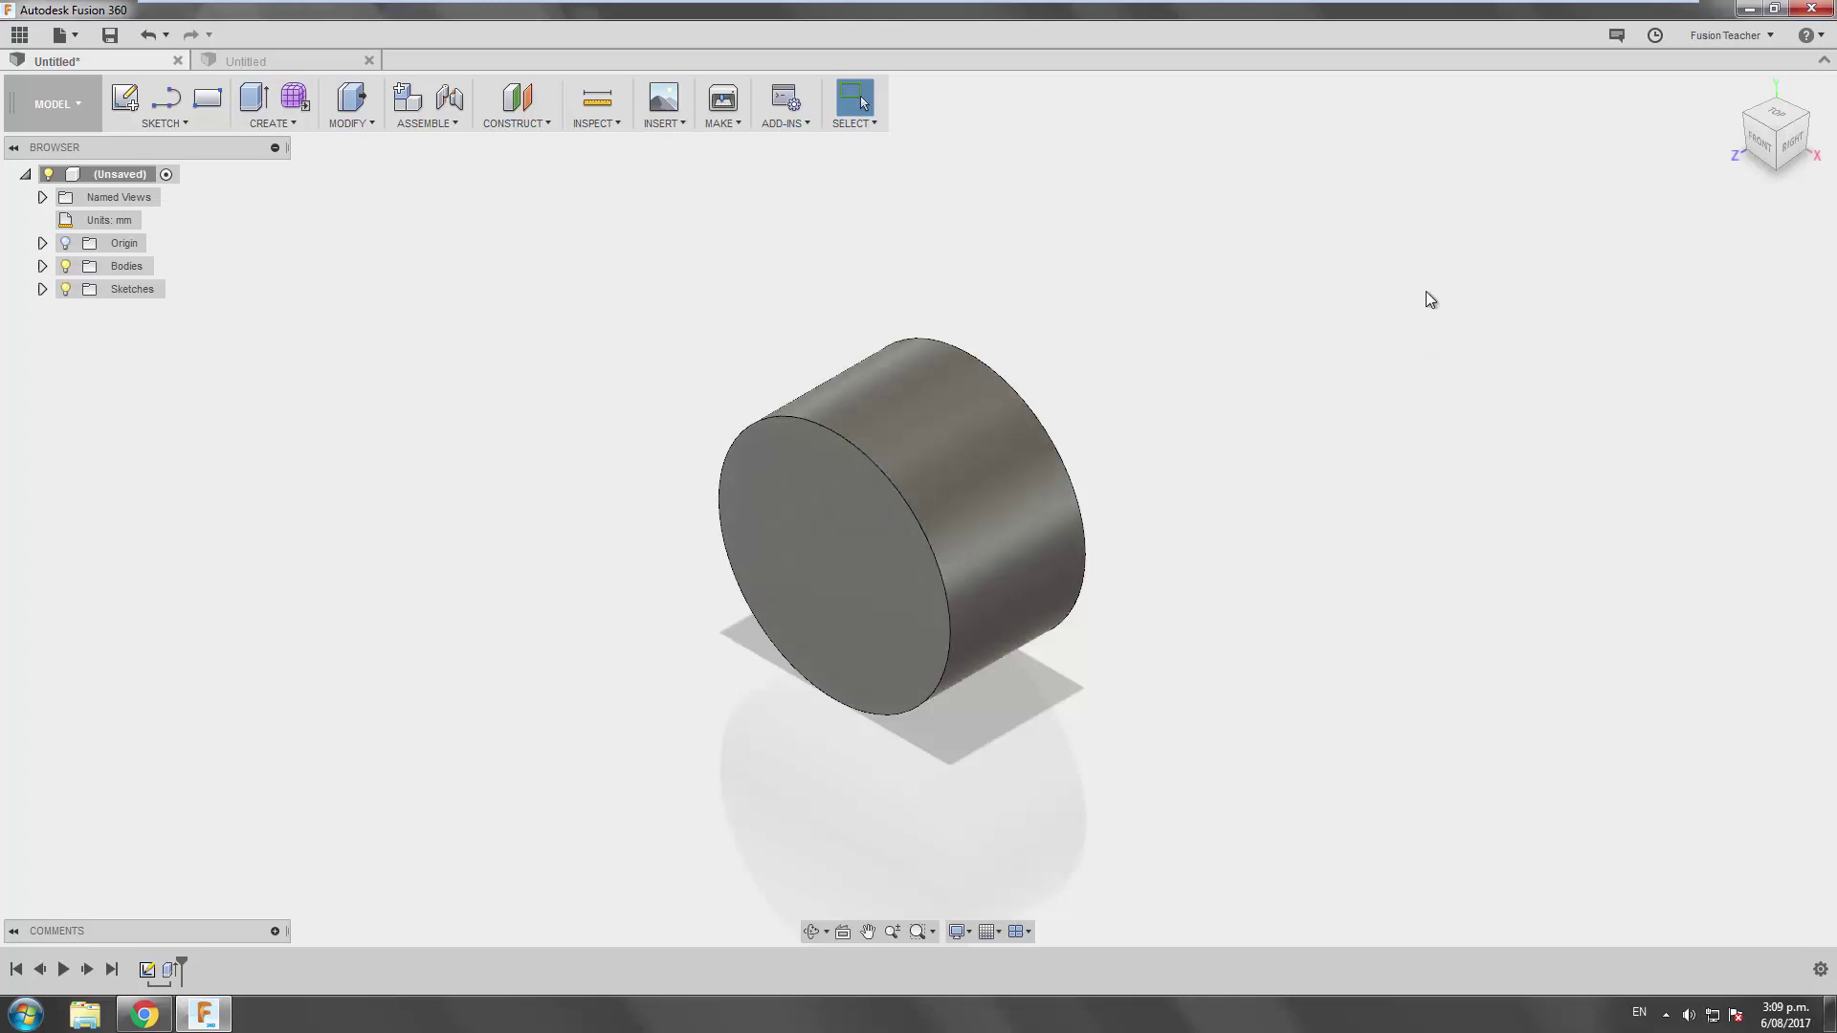
Open the Getting Started guide from the Help menu, scroll through it, close it, and reopen Help
left_click(1811, 35)
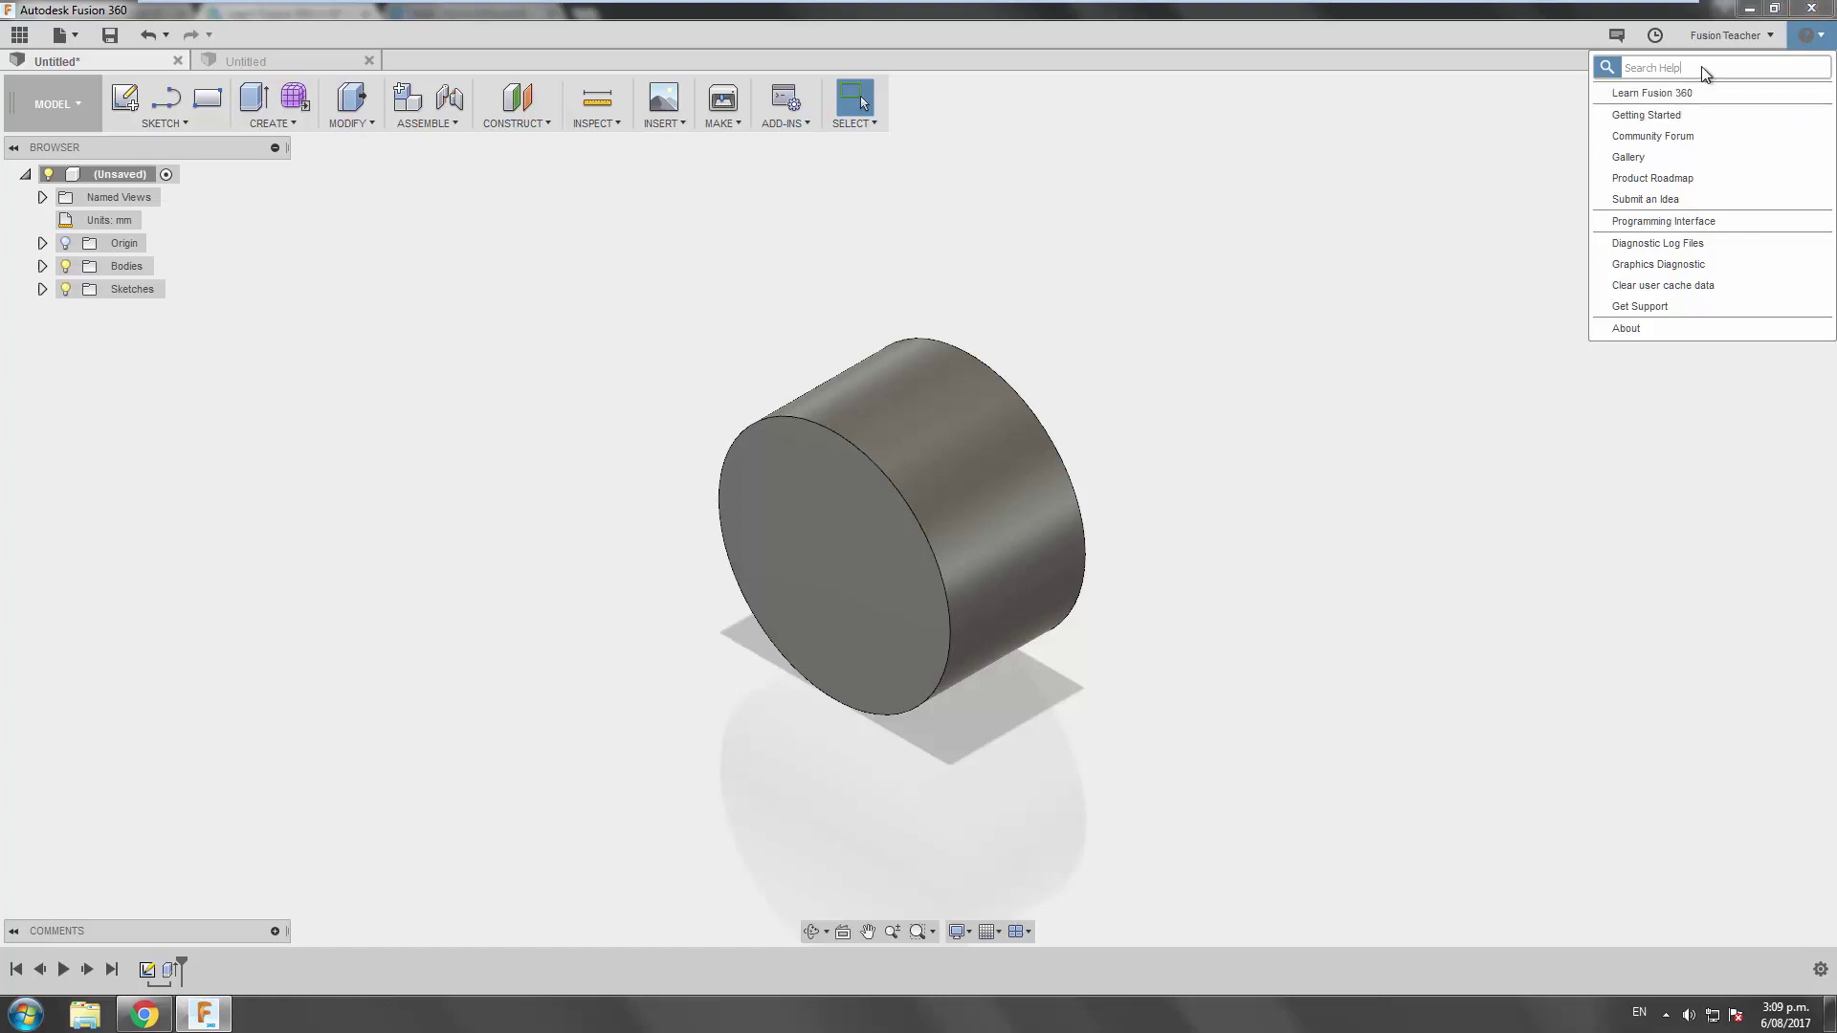
left_click(1691, 116)
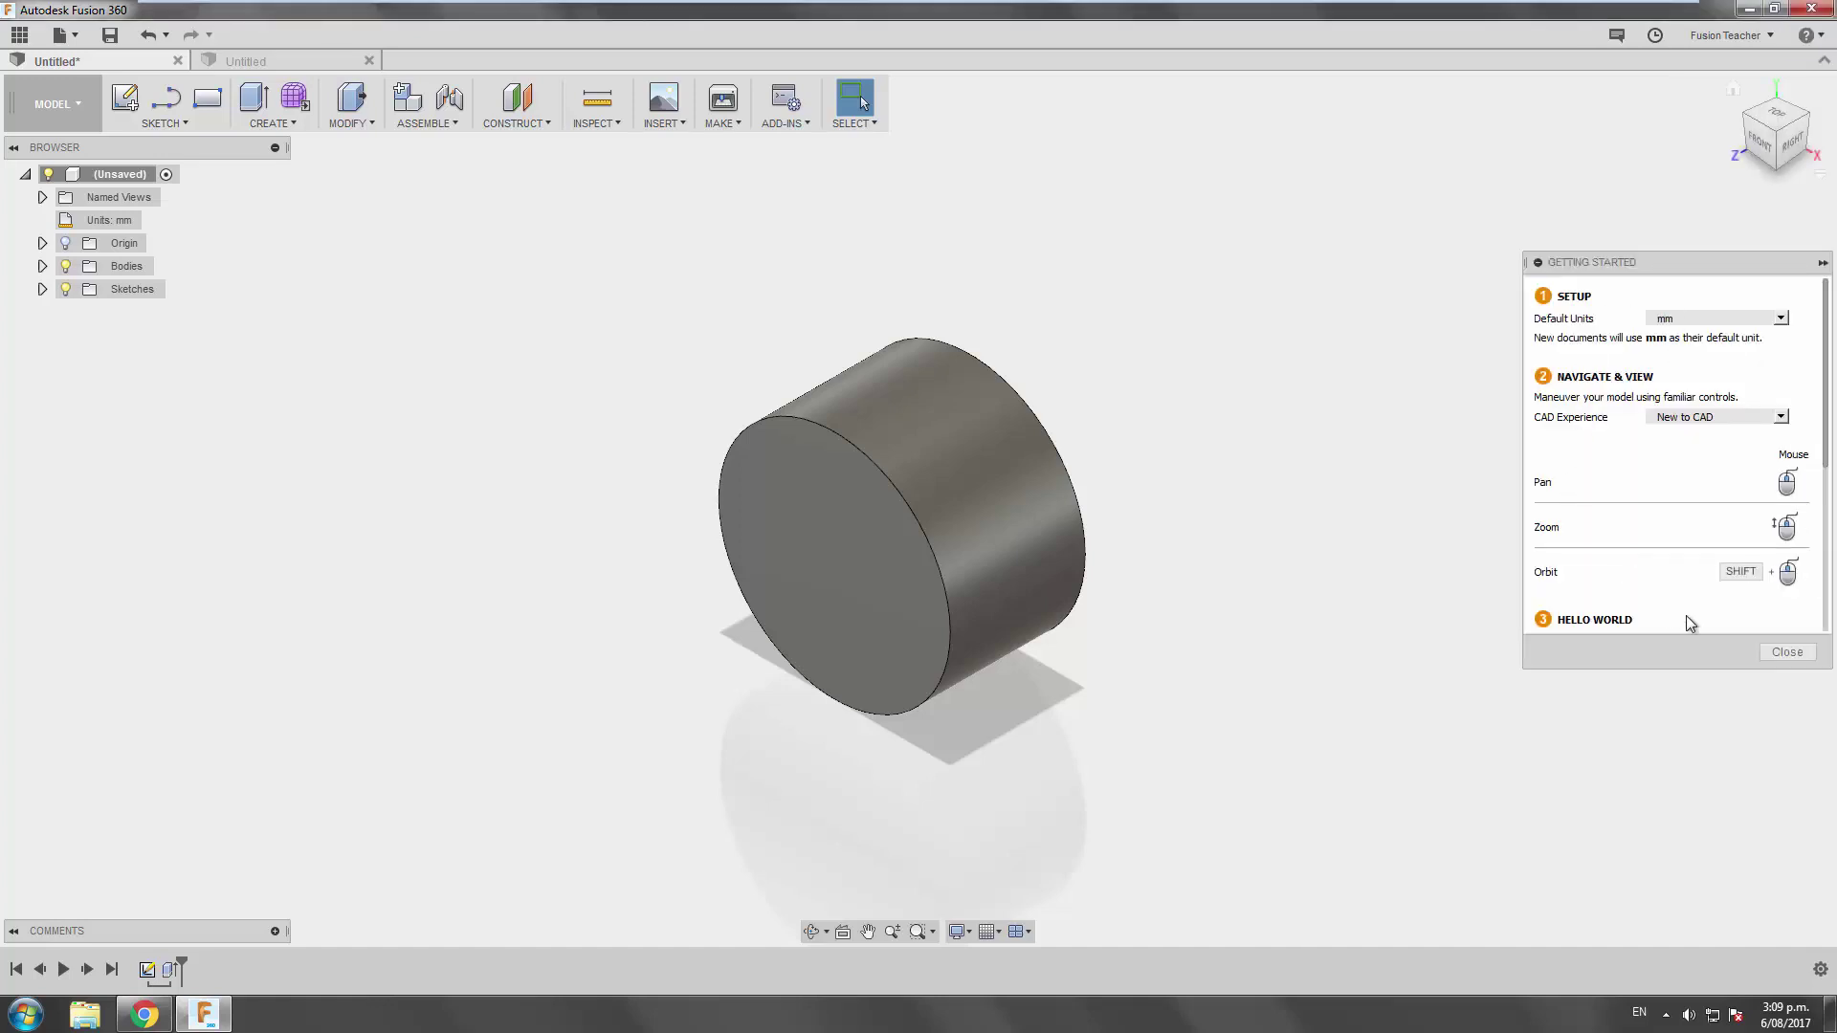
scroll(1685, 593, "down", 5)
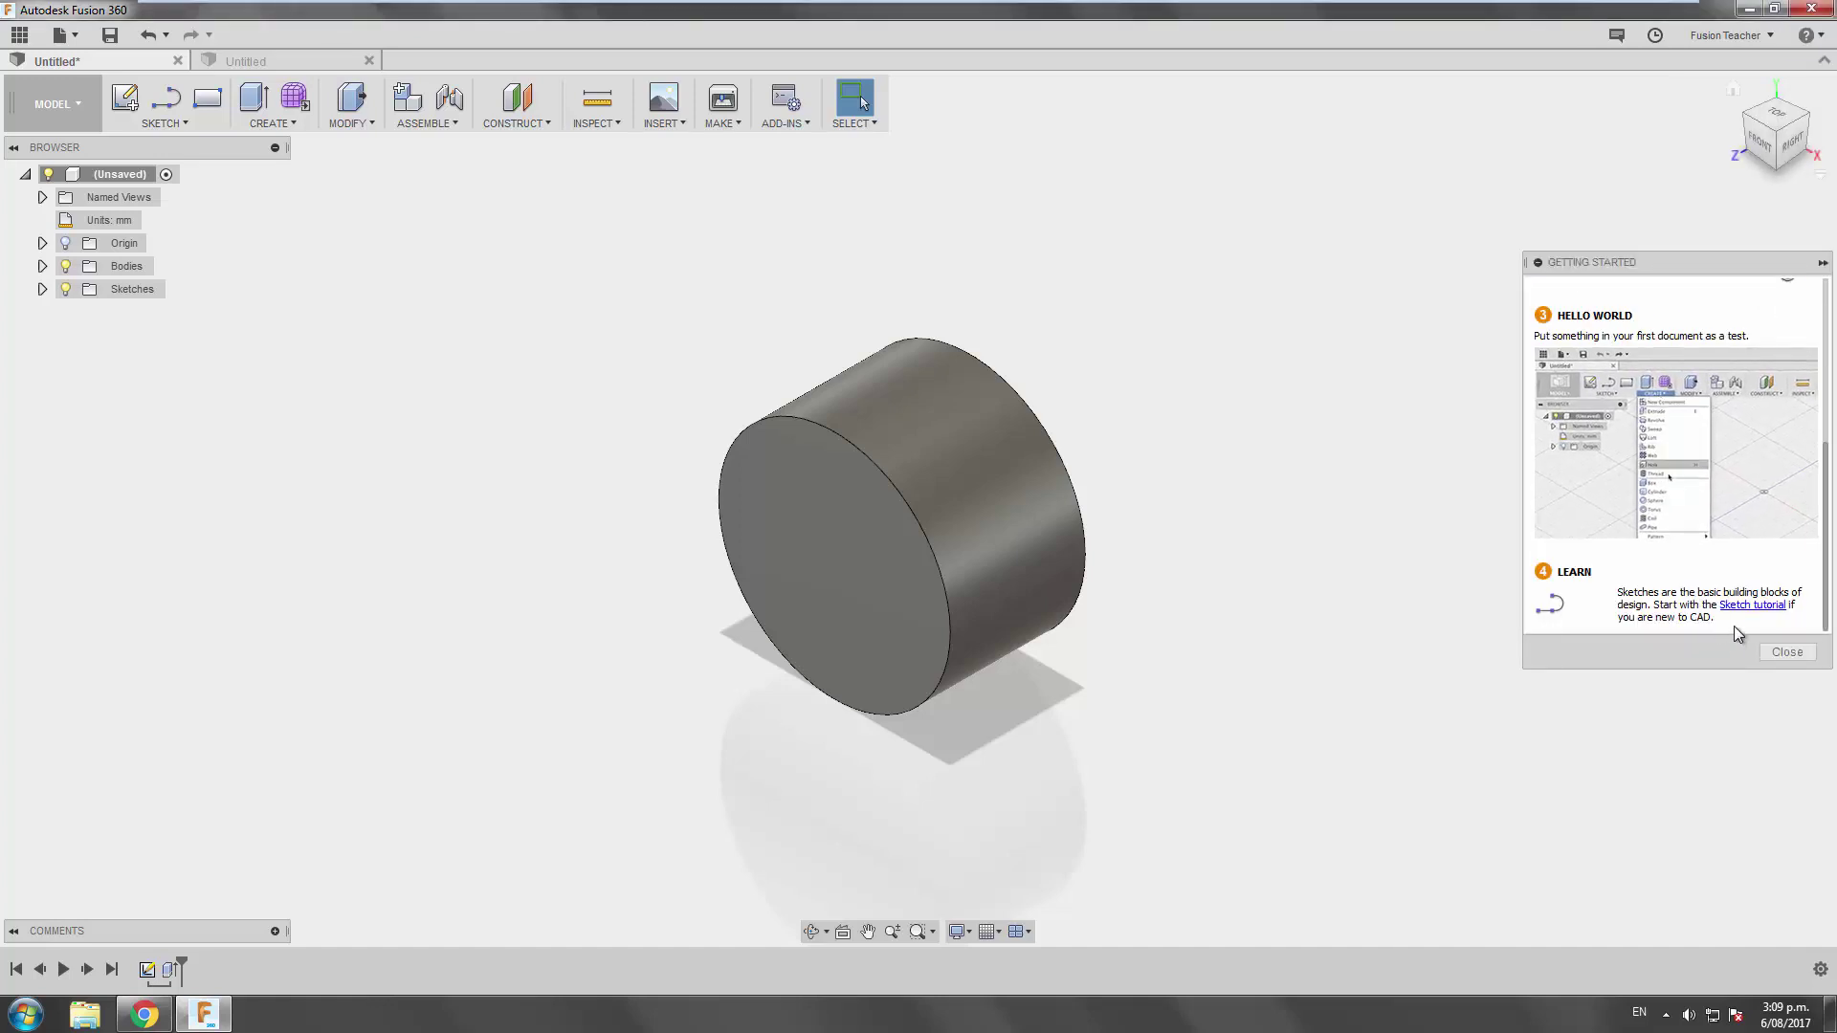
scroll(1734, 626, "up", 3)
left_click(1785, 651)
left_click(1811, 34)
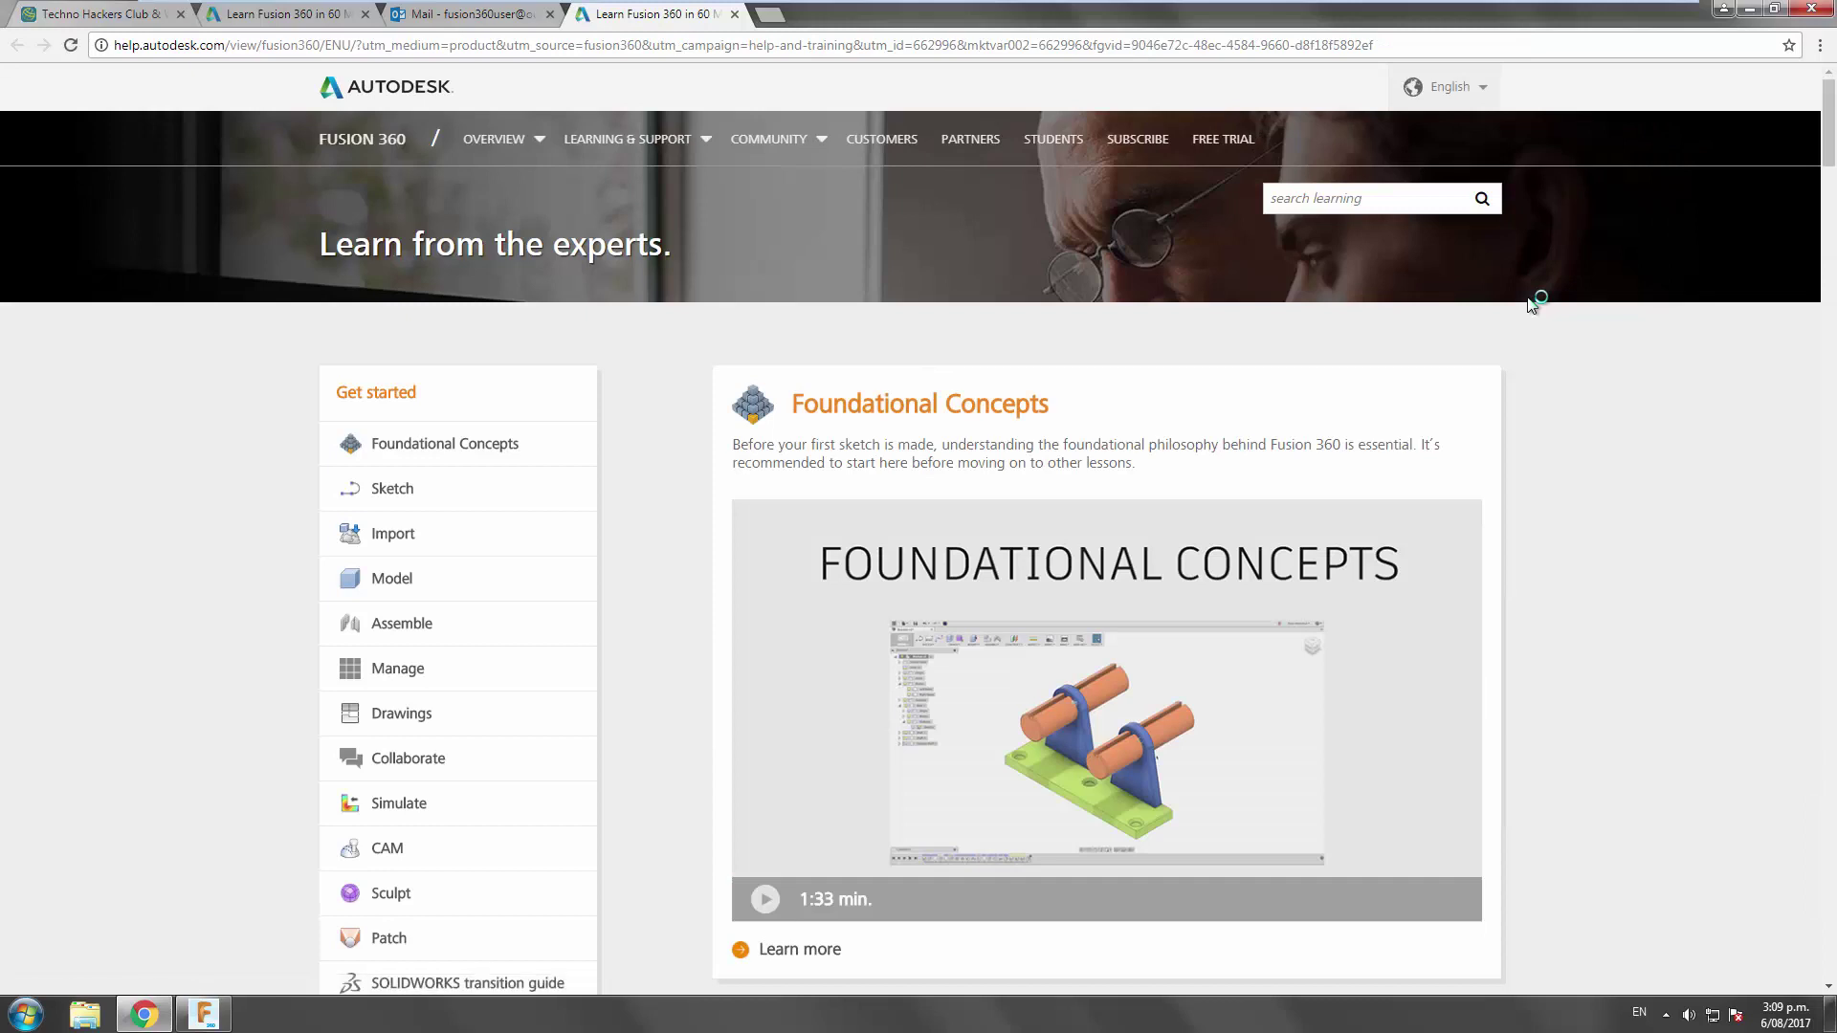
Scroll through the Get started tutorial cards, including Foundational Concepts, Sketch and Assemble
scroll(1607, 634, "down", 3)
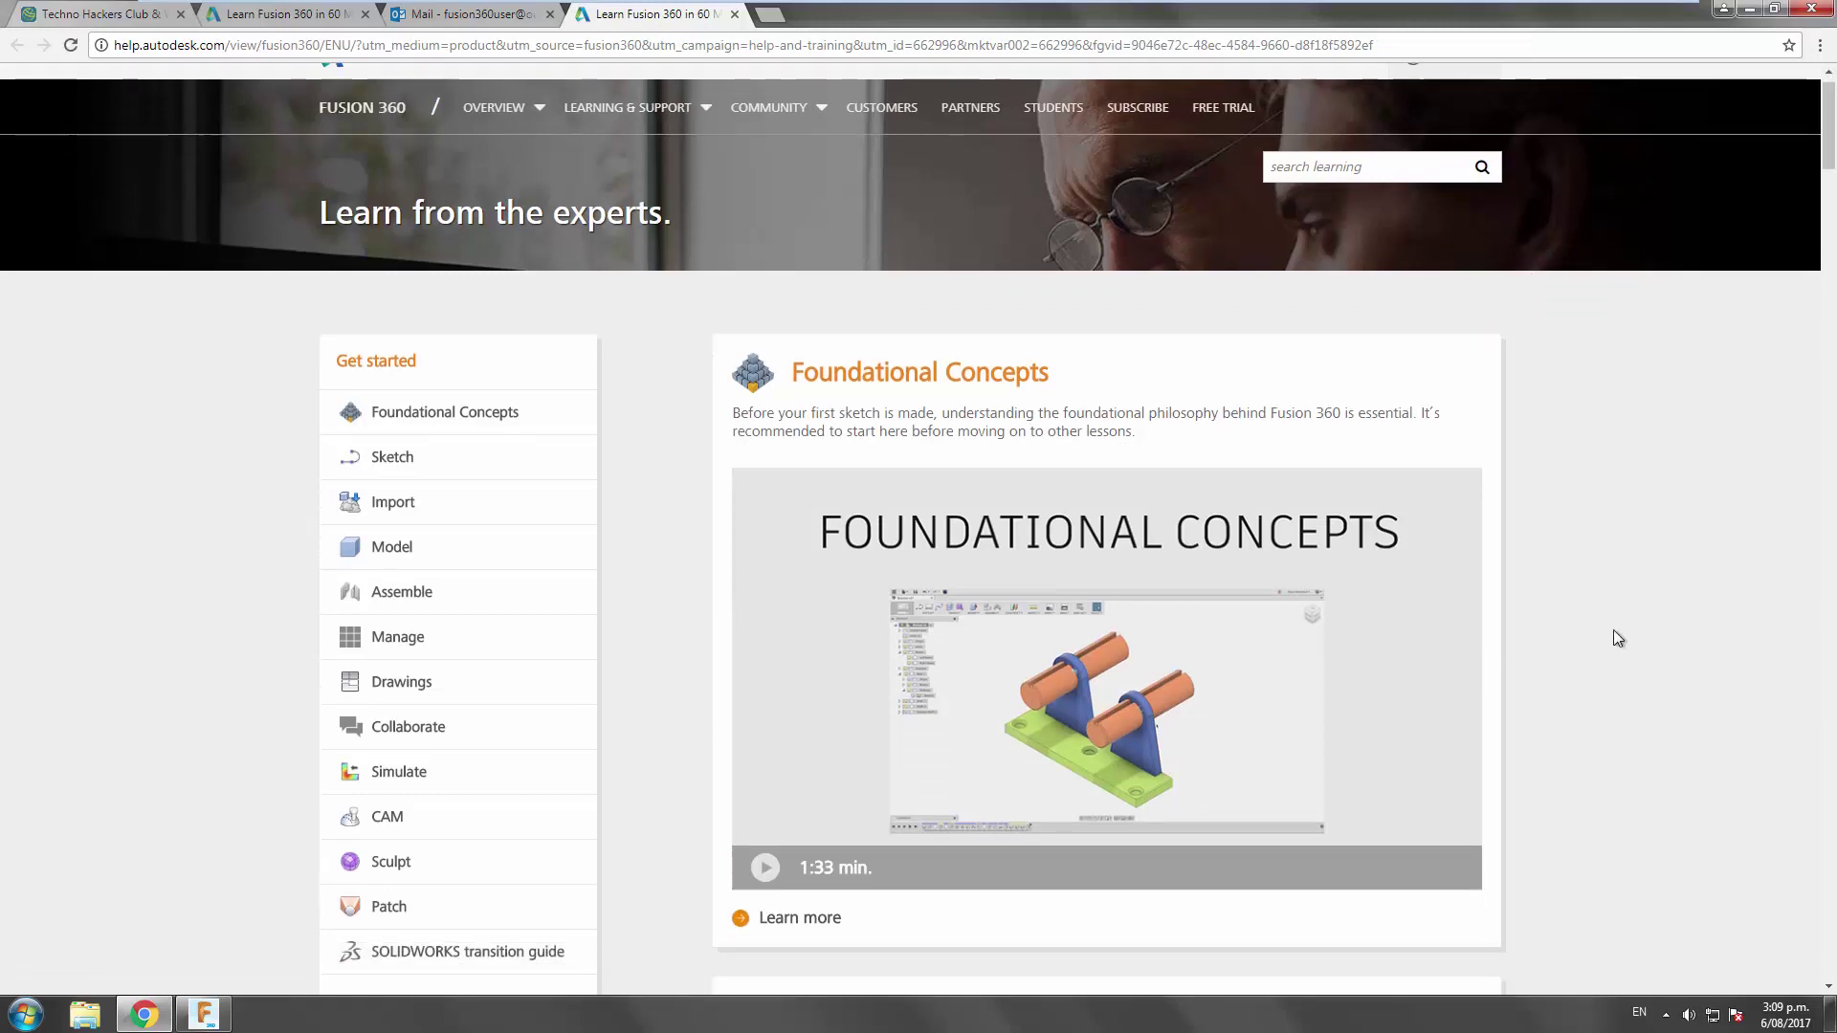
scroll(1622, 660, "down", 2)
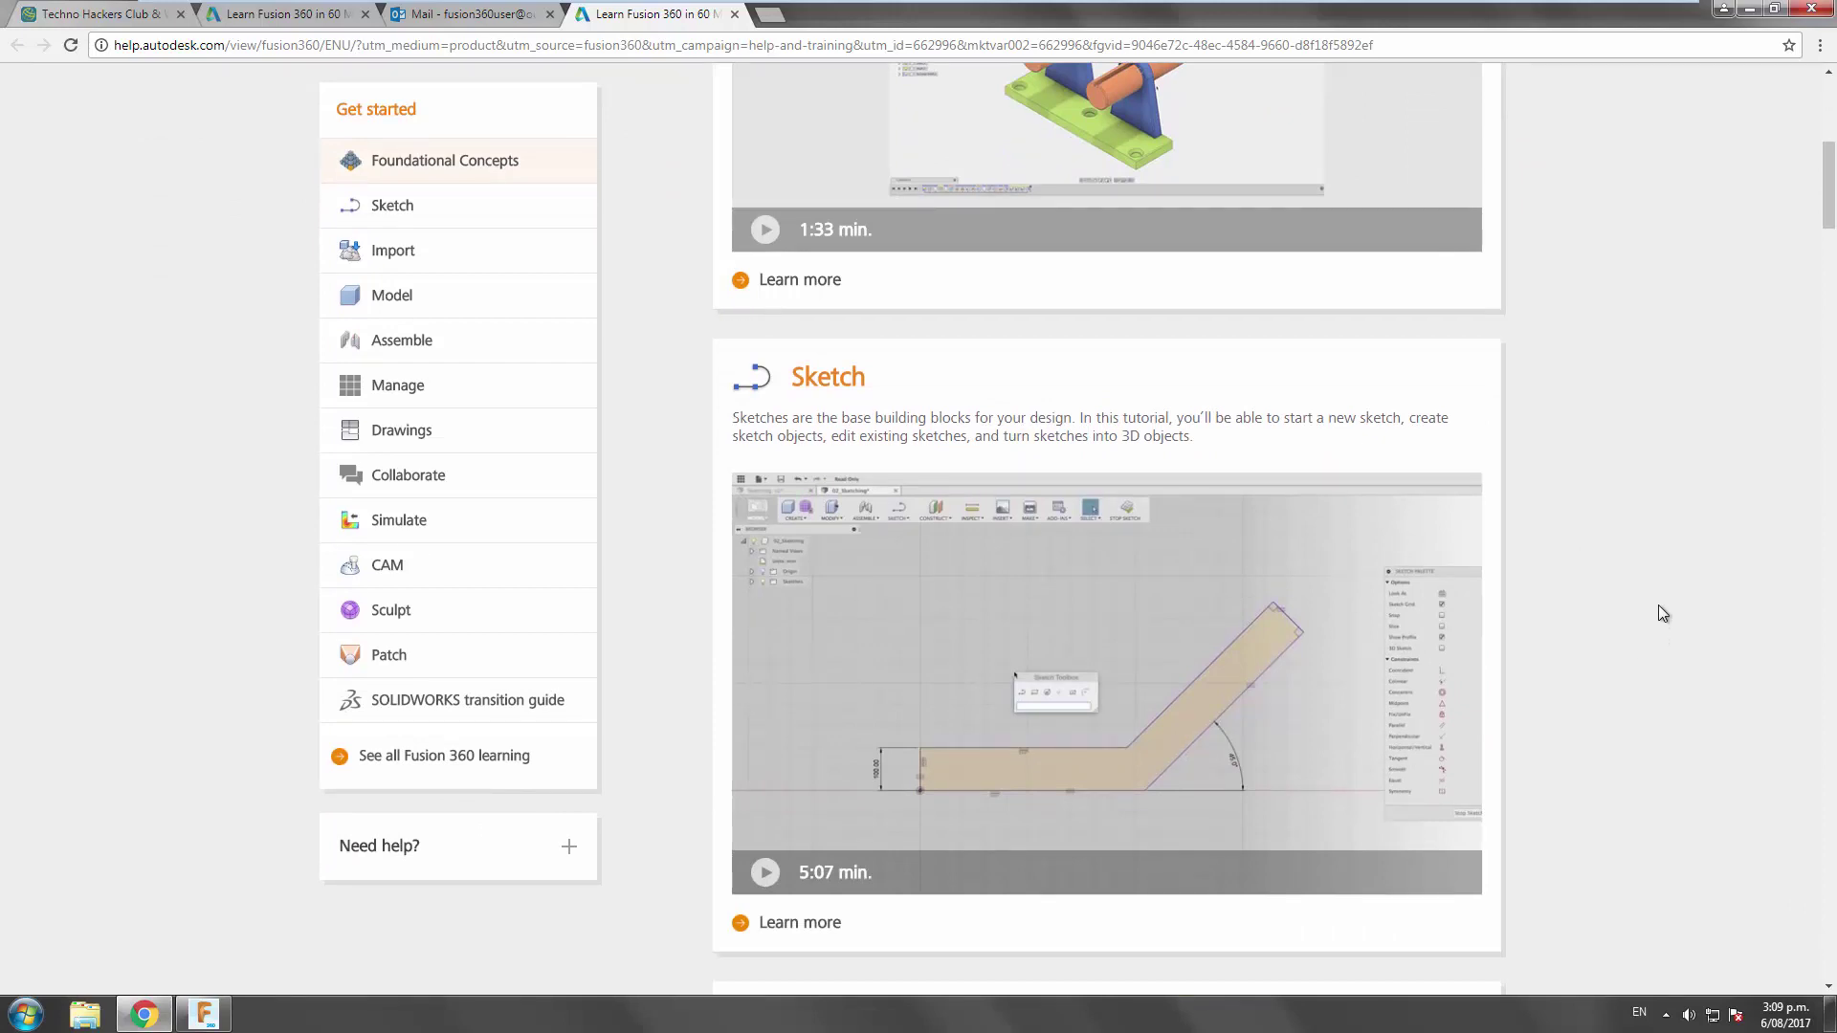
scroll(1646, 593, "up", 6)
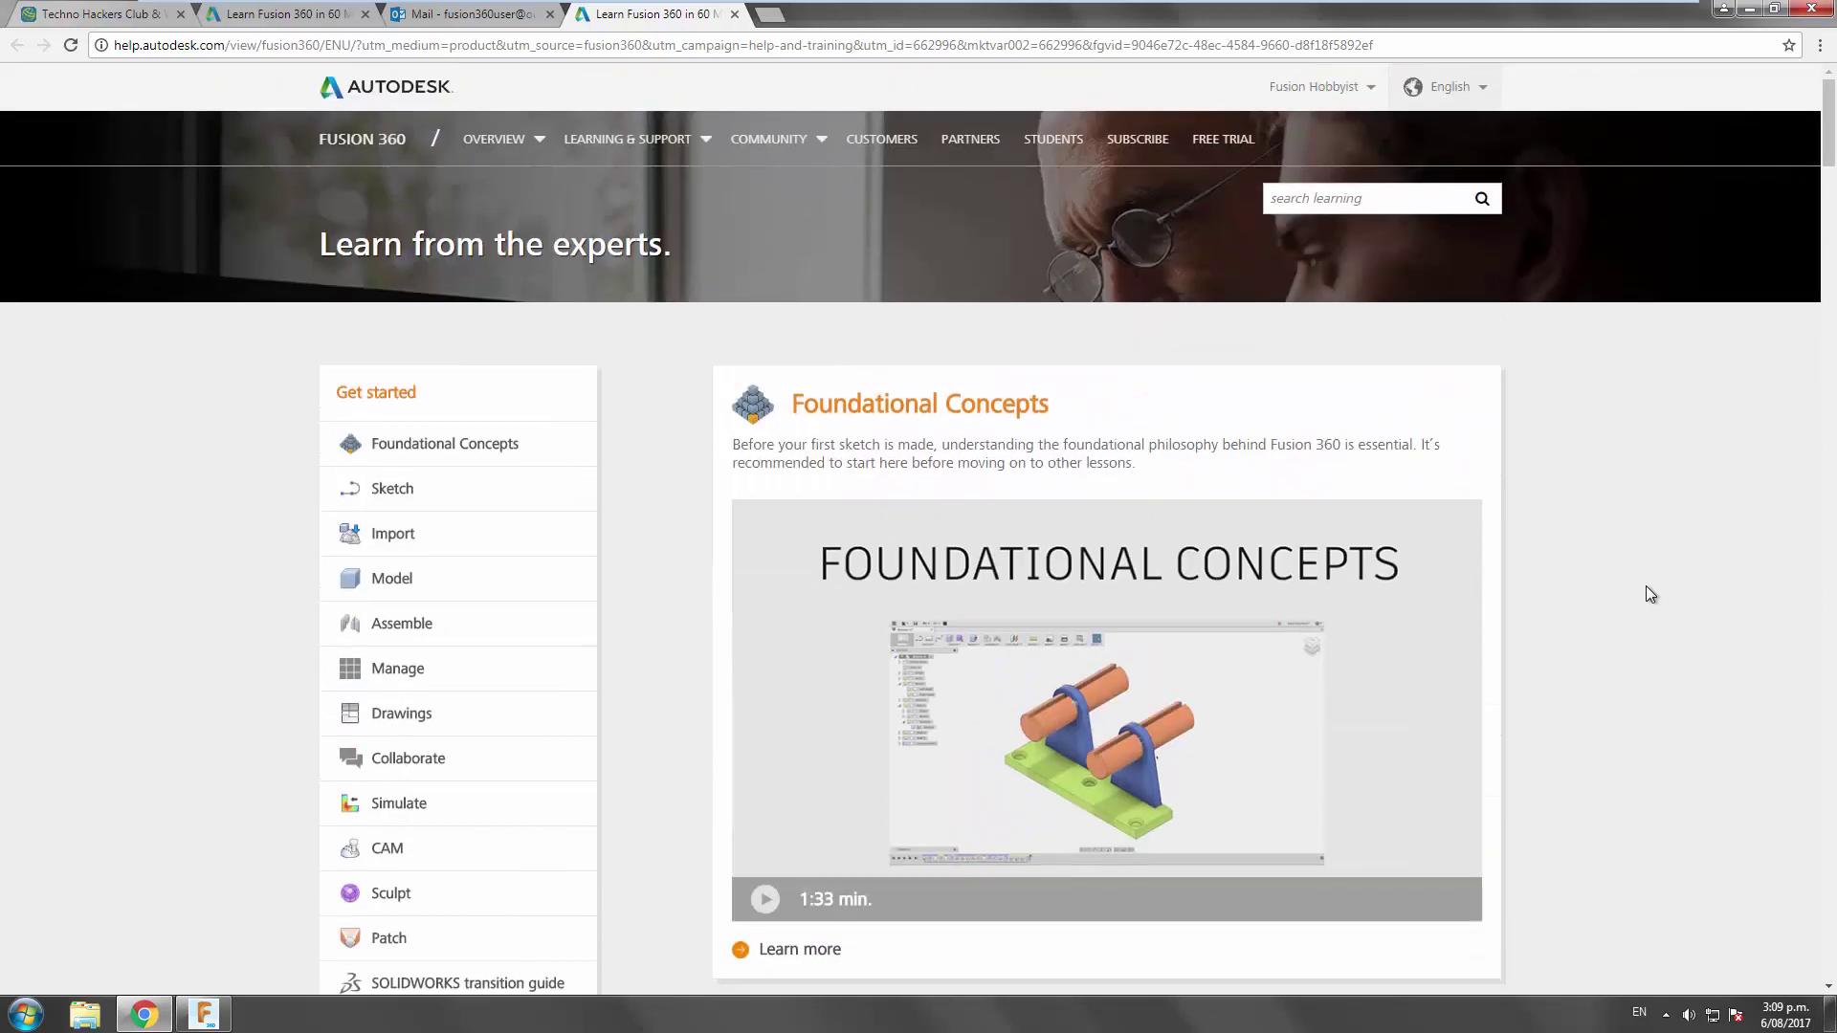
scroll(1648, 603, "down", 2)
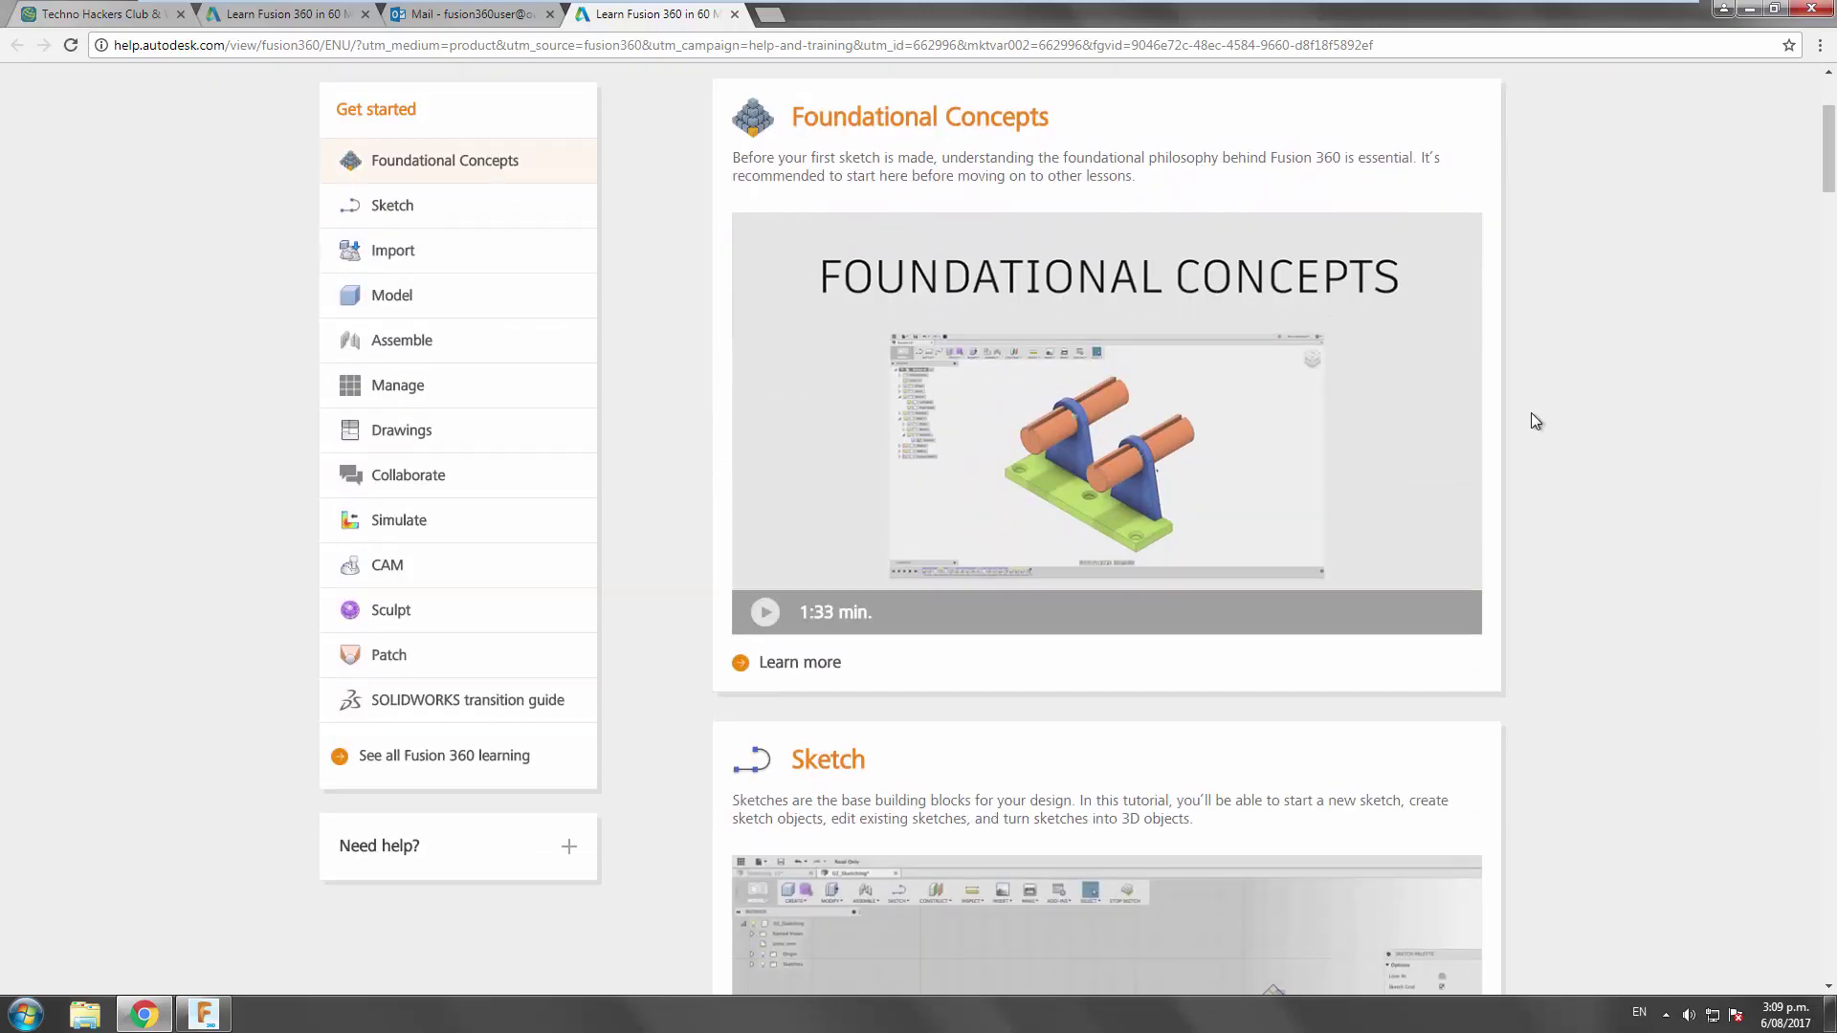
scroll(680, 447, "down", 6)
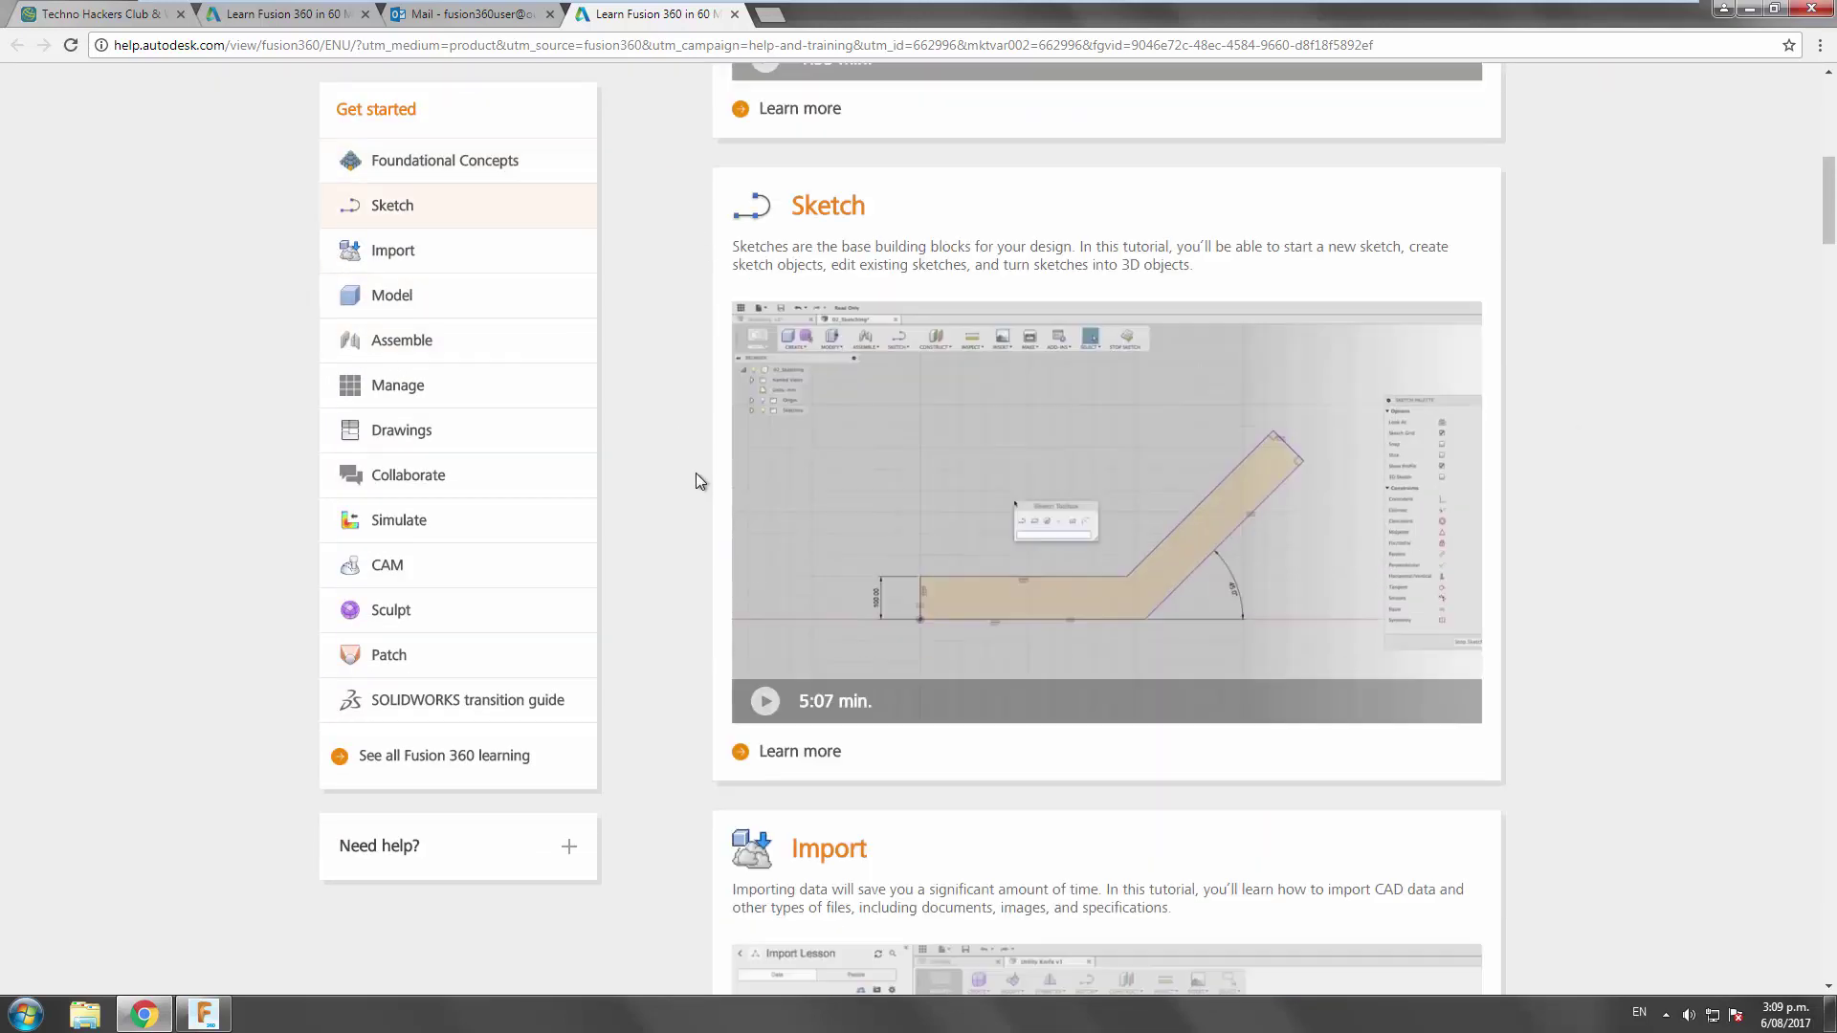
scroll(698, 481, "down", 19)
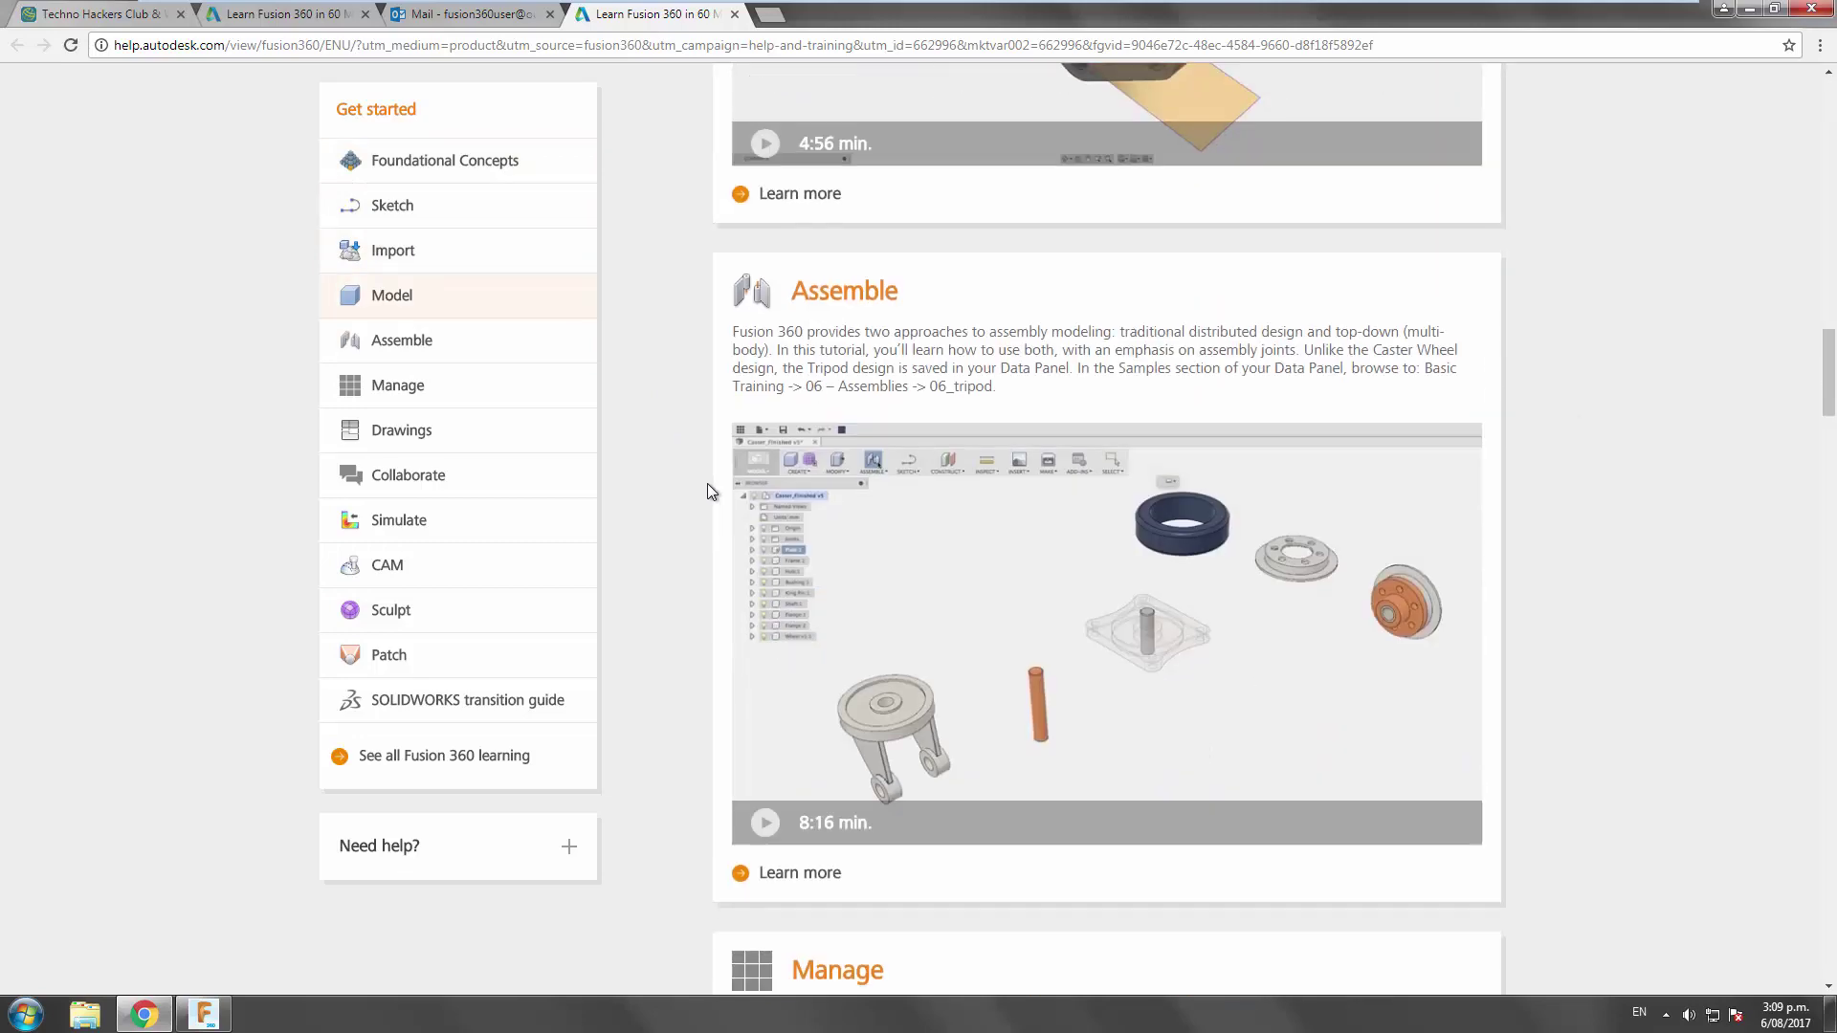
scroll(708, 484, "down", 7)
scroll(708, 484, "up", 10)
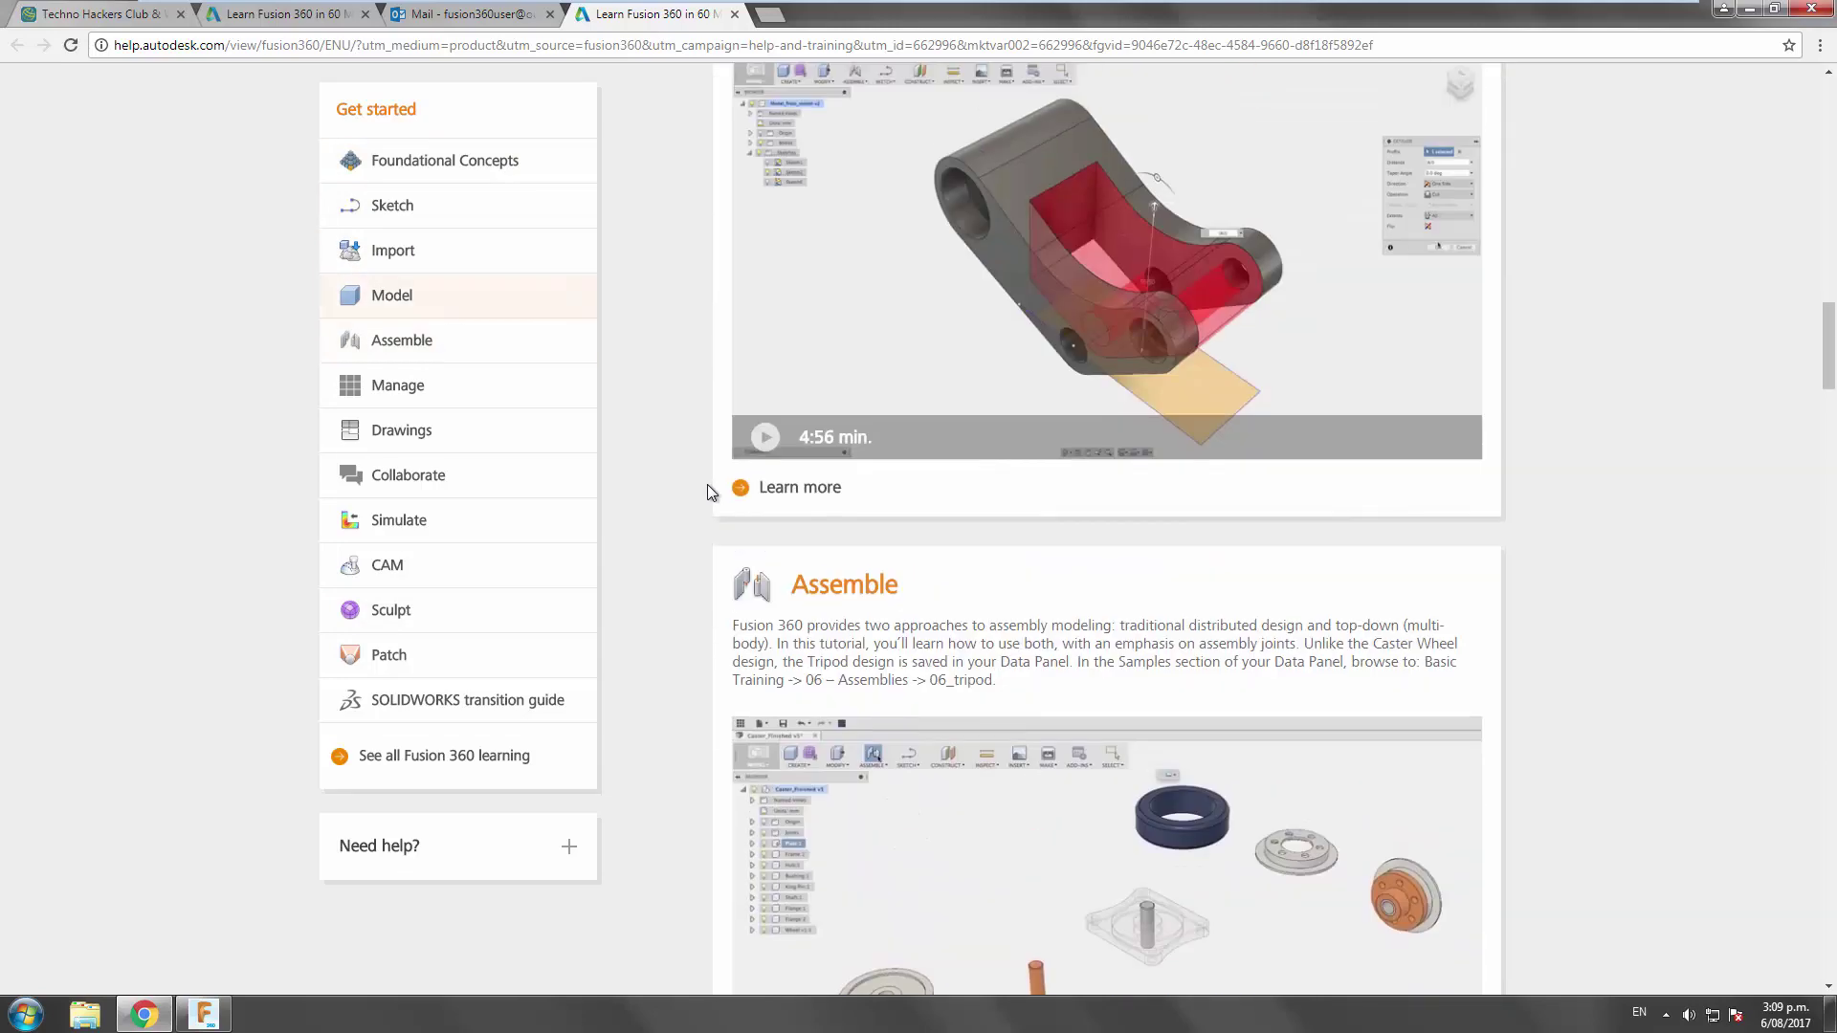
scroll(708, 484, "up", 17)
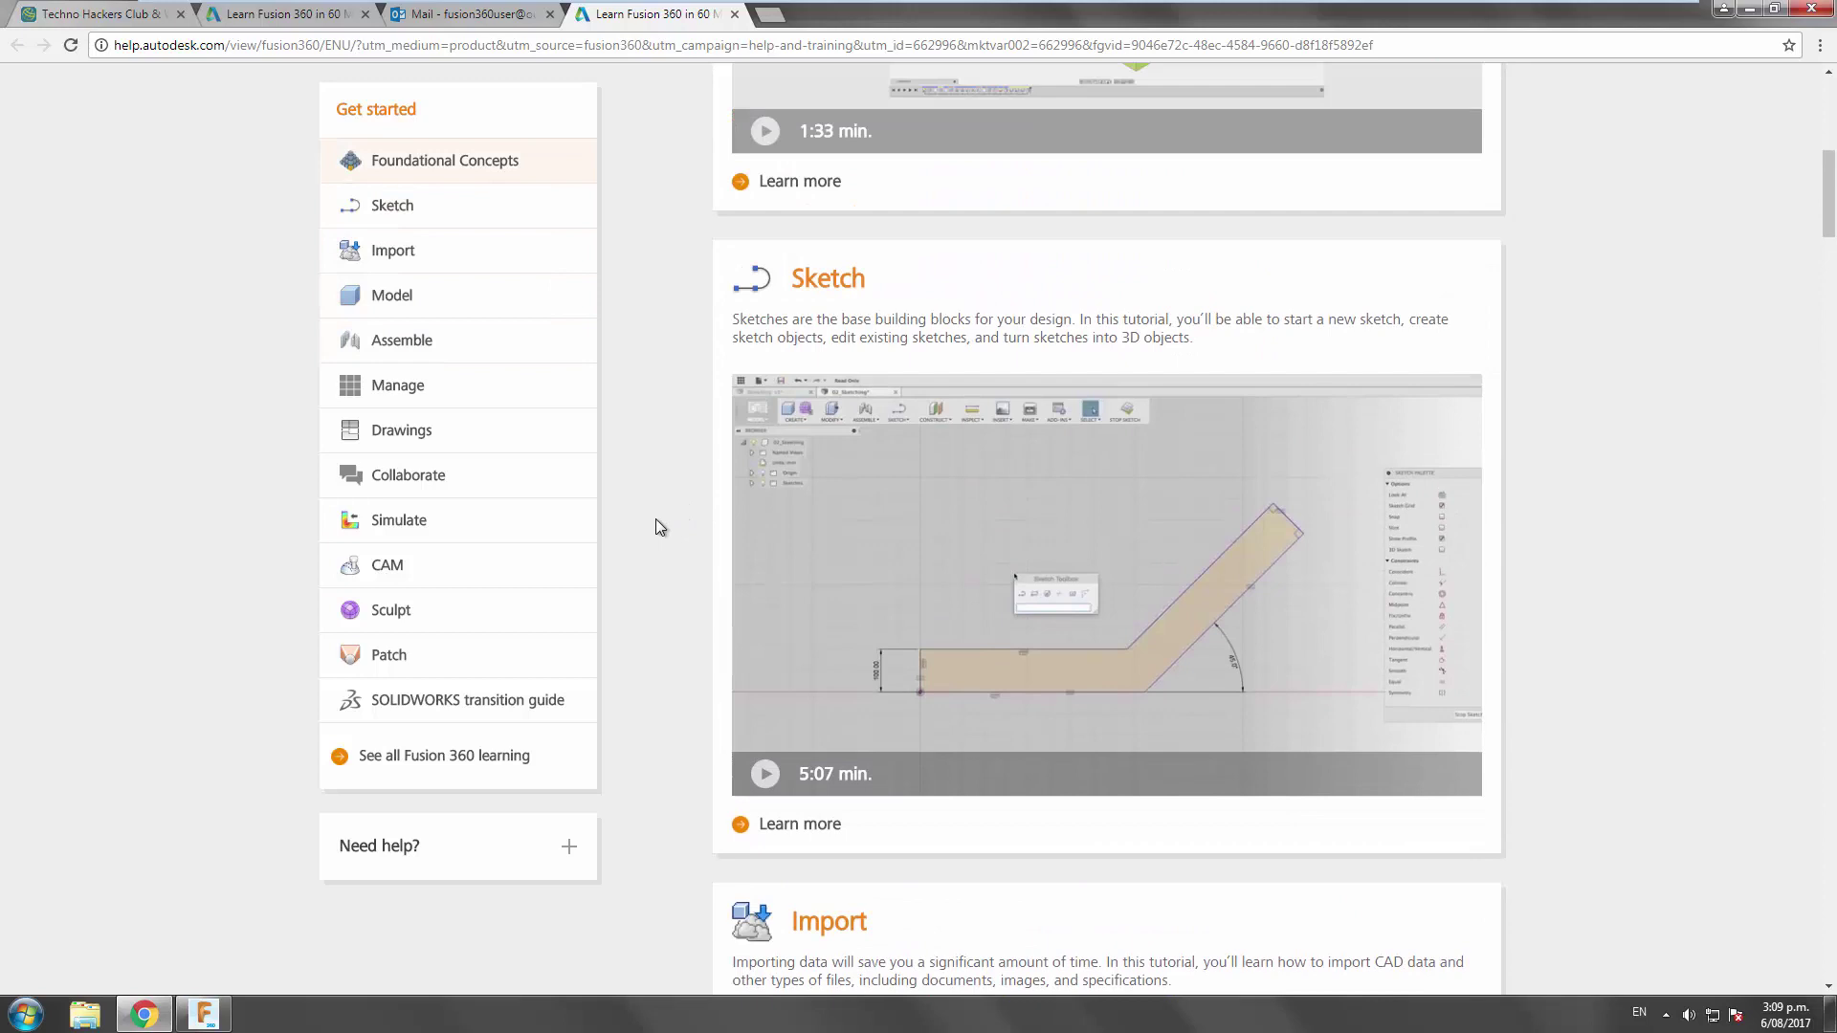
scroll(658, 524, "up", 4)
scroll(658, 526, "down", 3)
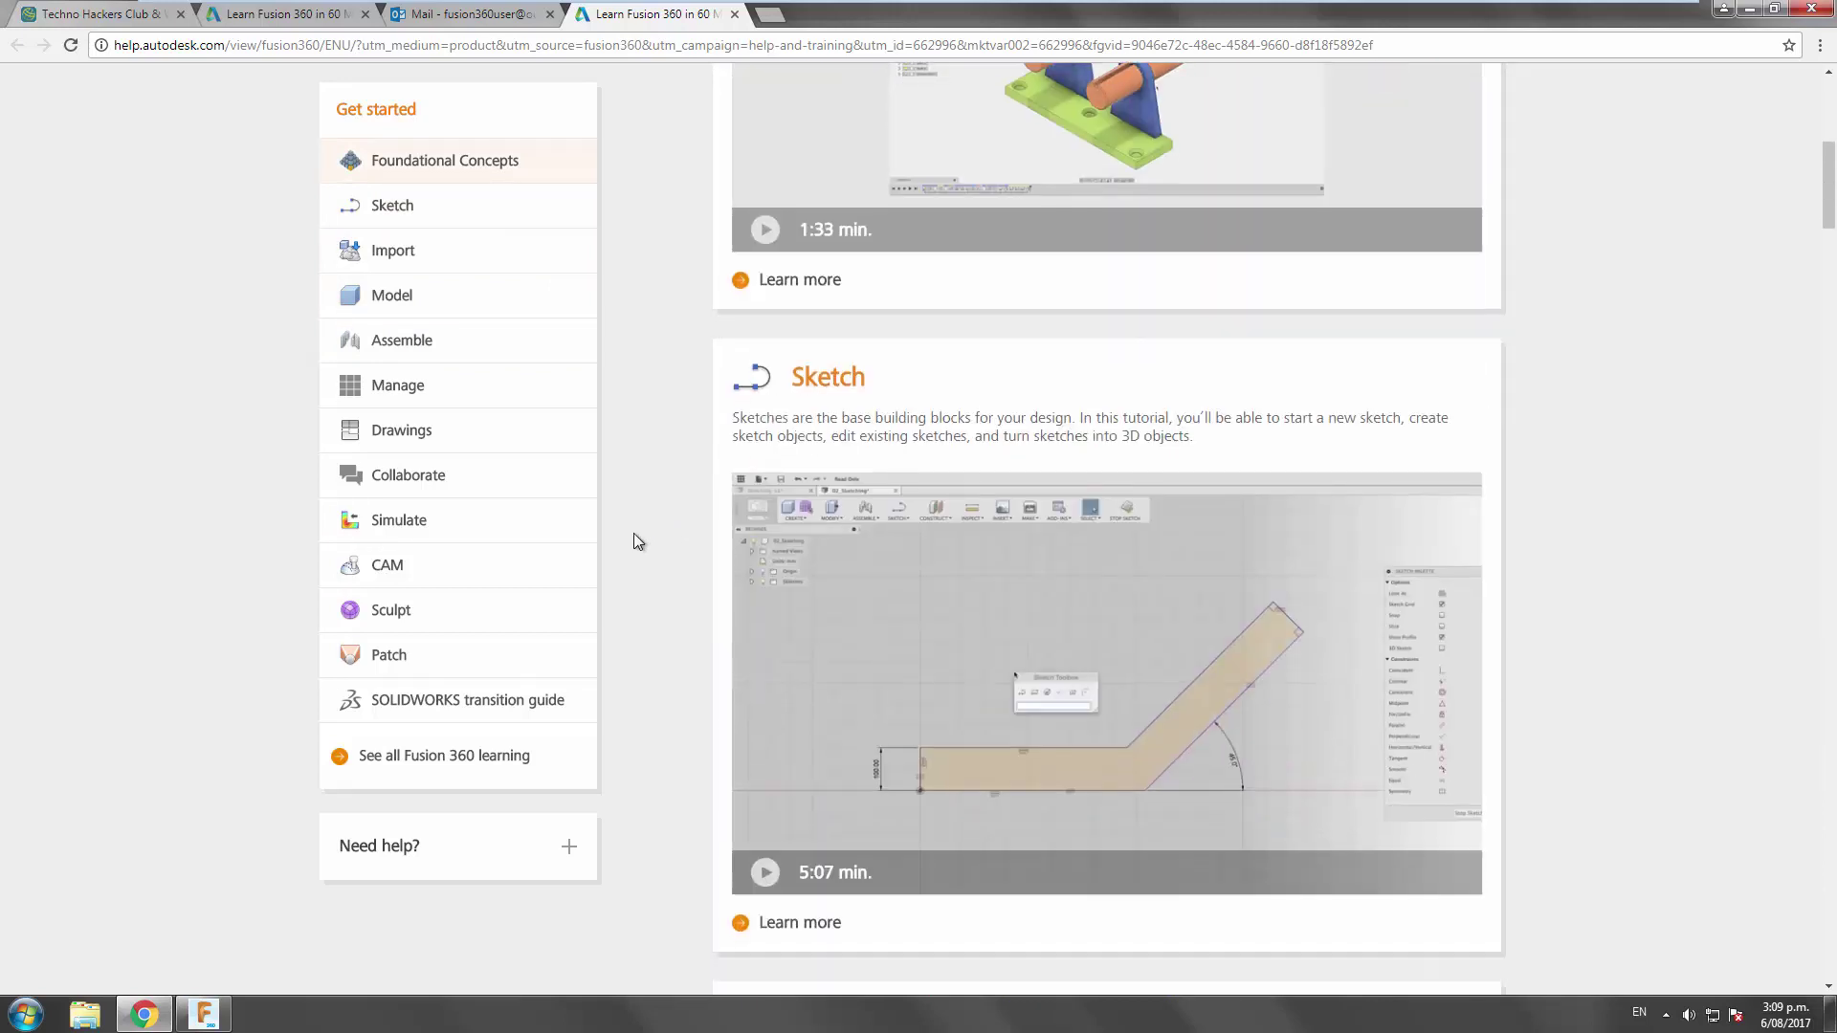